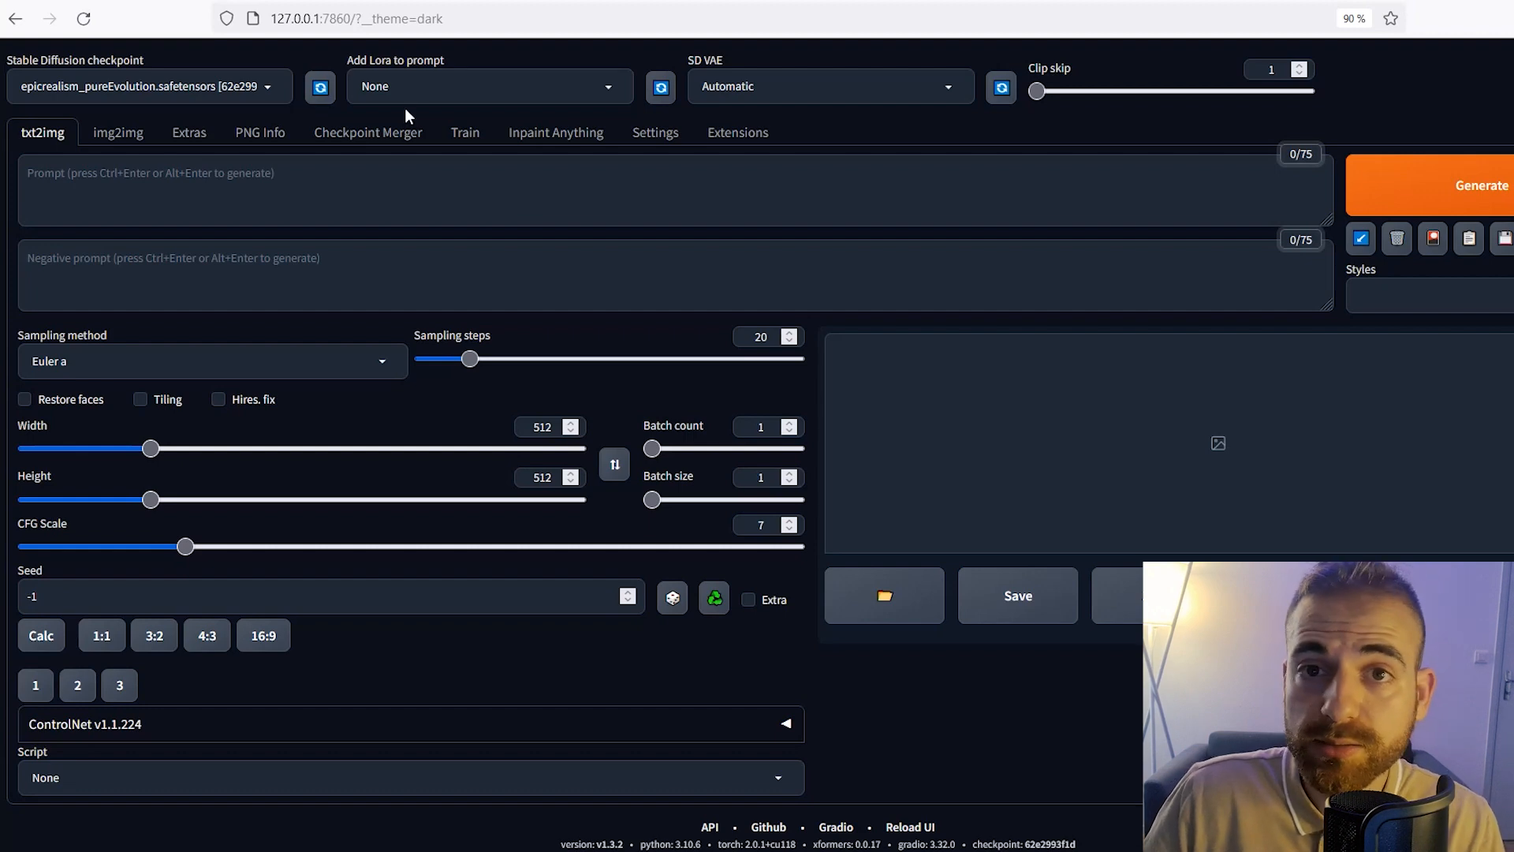
# Open the form for installing an extension from a URL and copy the HTTPS clone address of sd-webui-inpaint-anything from its GitHub page.
pyautogui.click(737, 133)
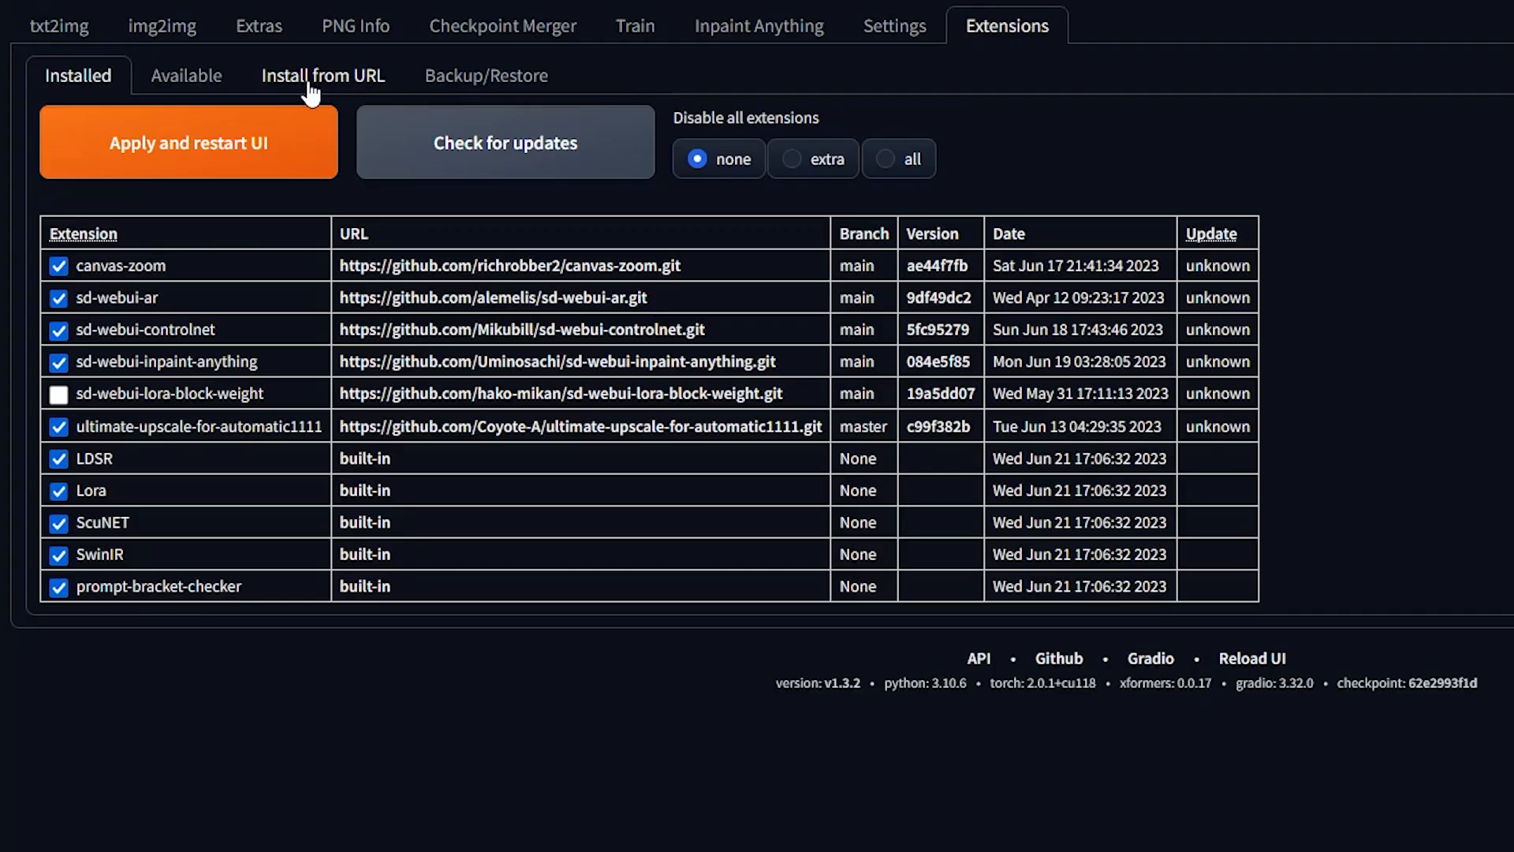
pyautogui.click(315, 89)
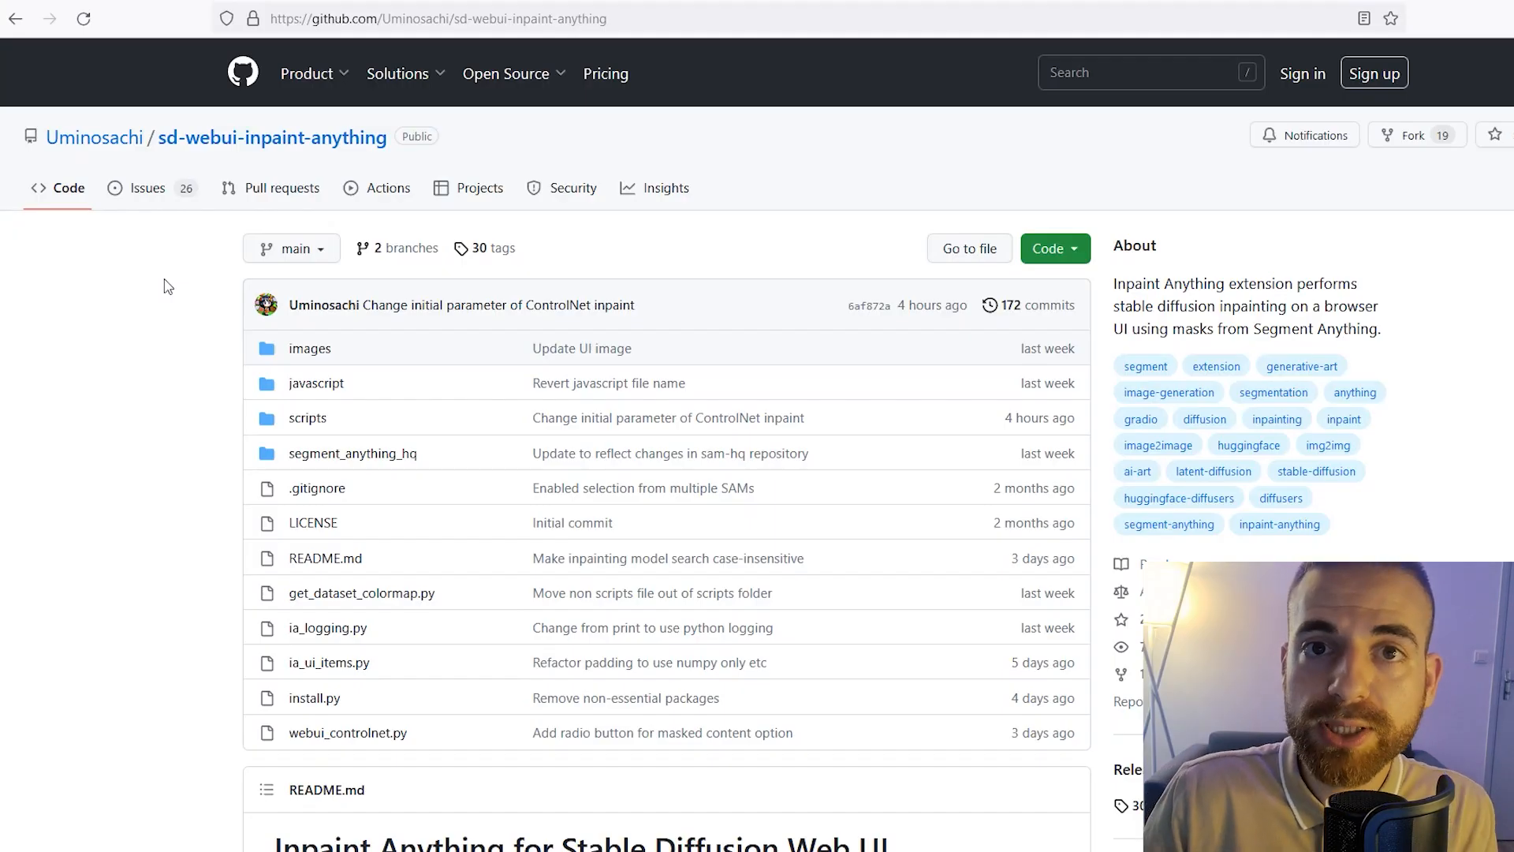
pyautogui.scroll(-2, 224, 416)
pyautogui.scroll(2, 224, 416)
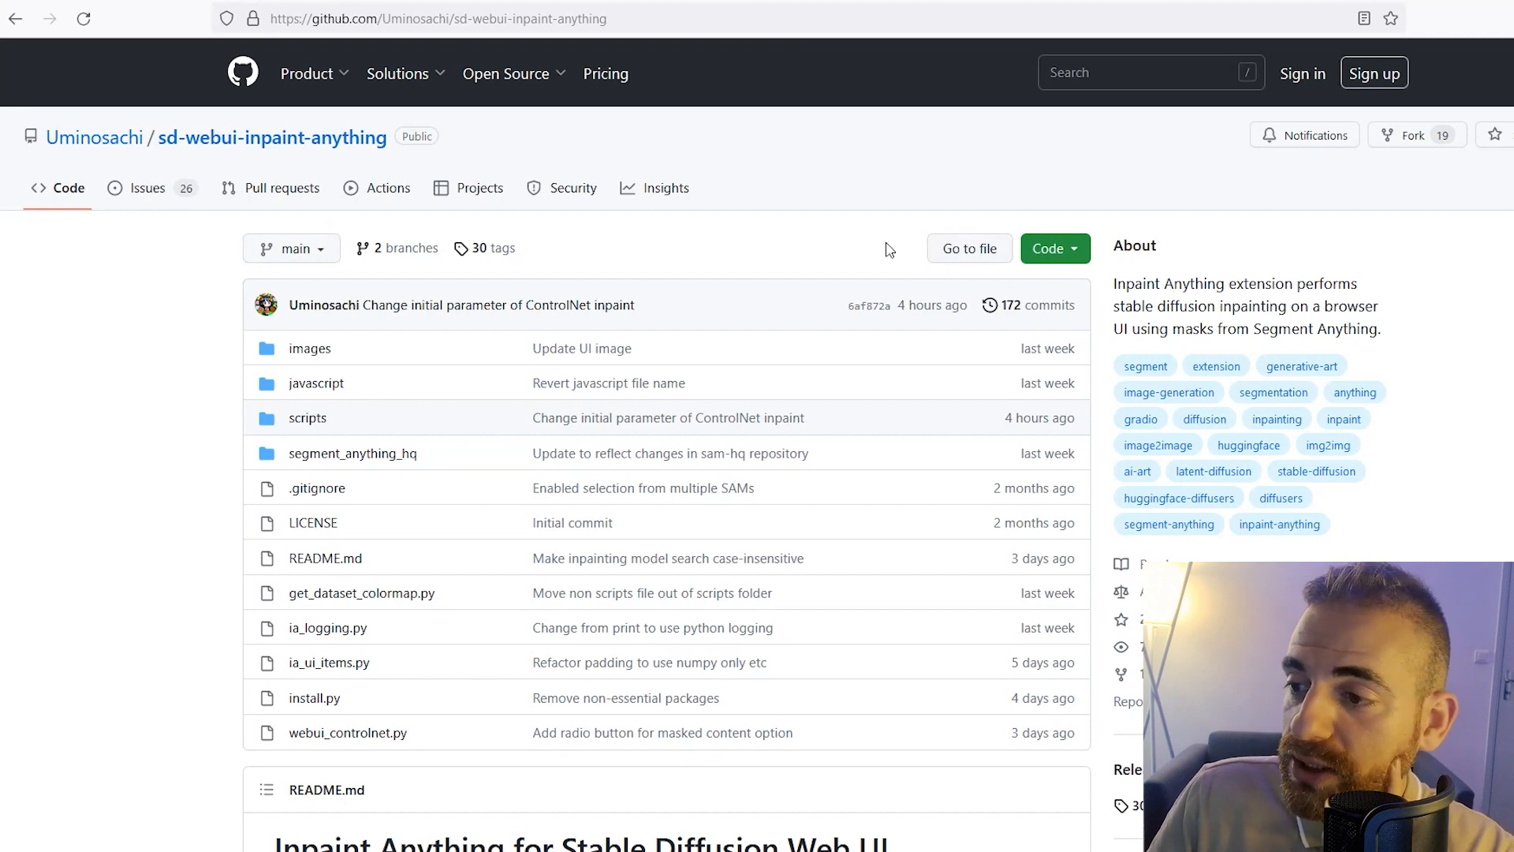
pyautogui.click(1075, 249)
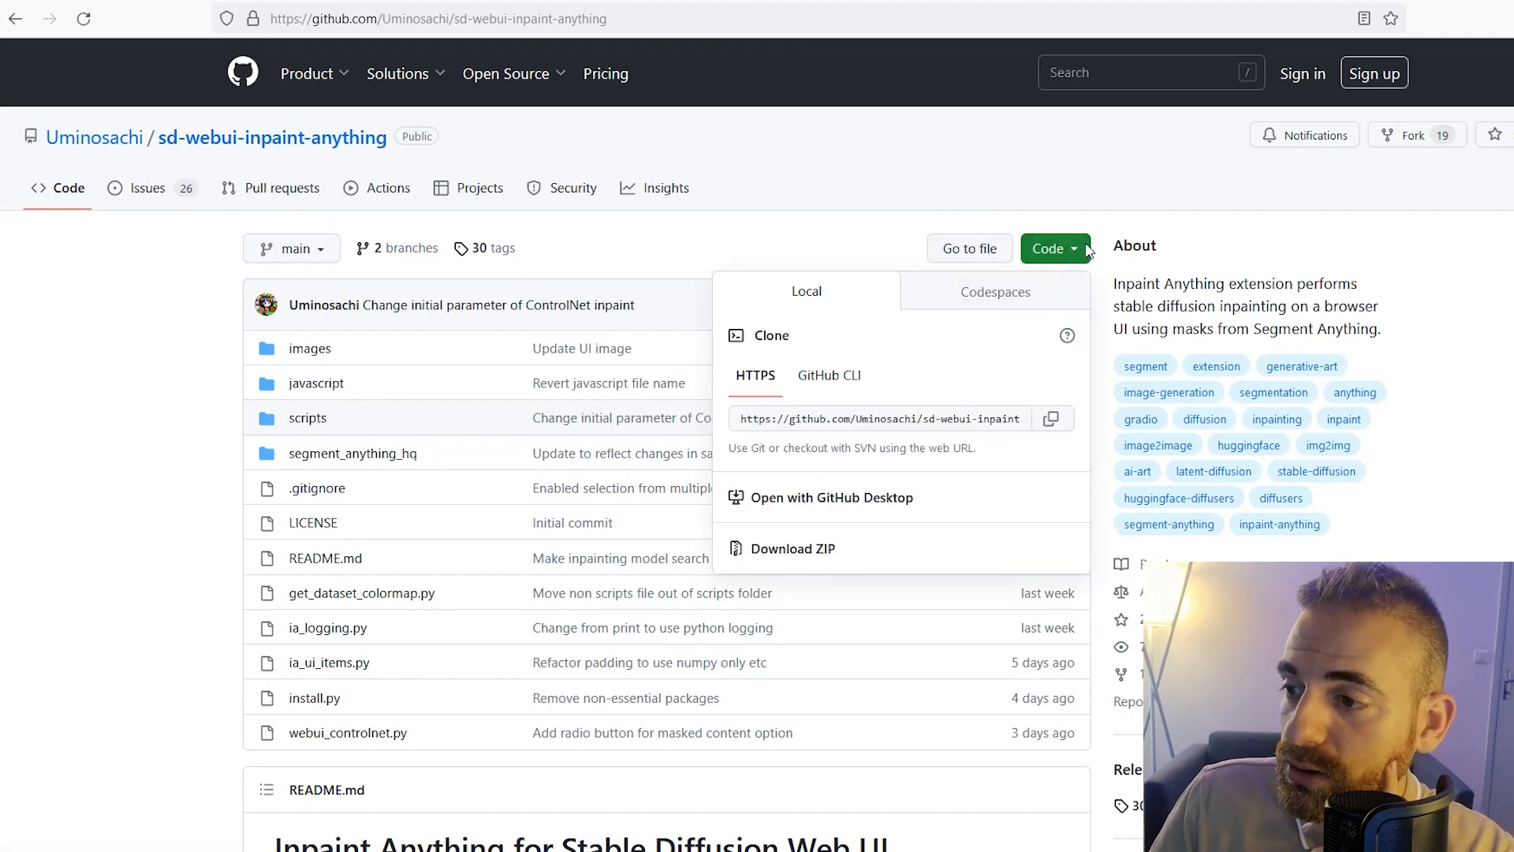
pyautogui.click(1052, 419)
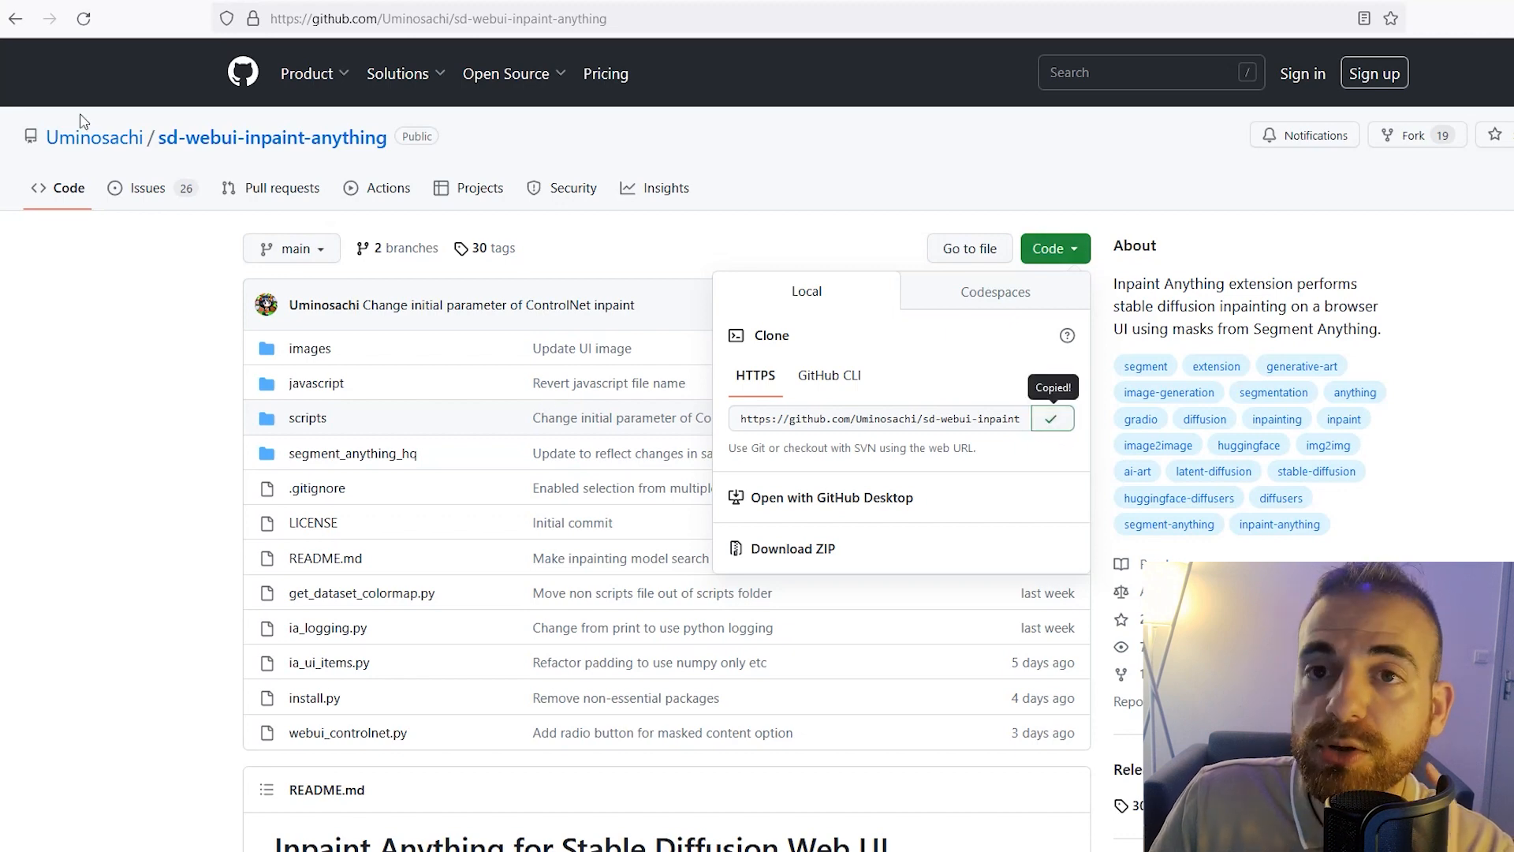
pyautogui.hotkey('ctrl', 'Tab')
pyautogui.click(270, 215)
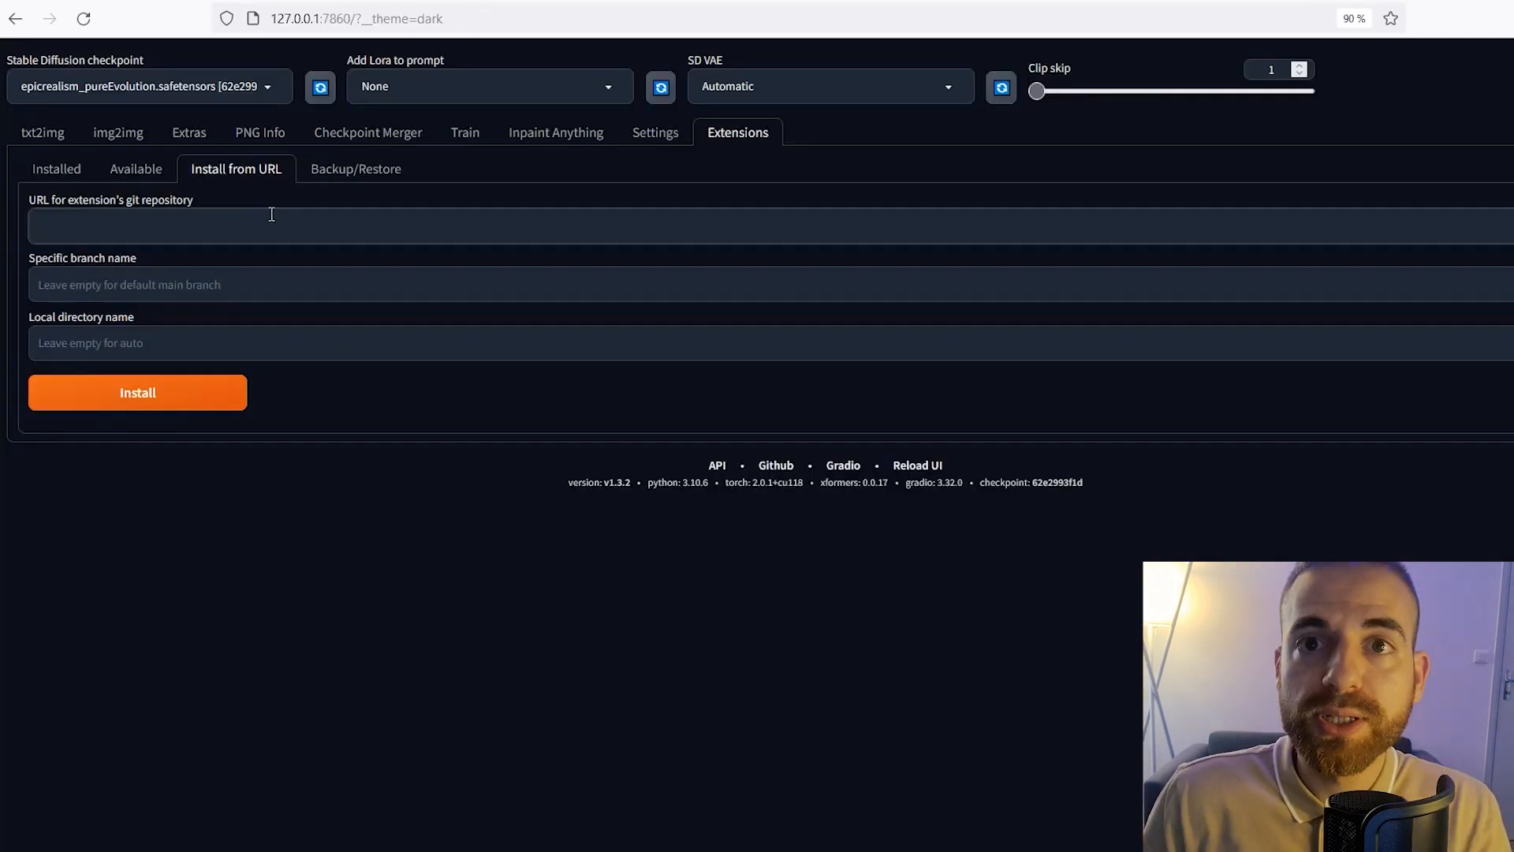
pyautogui.hotkey('ctrl', 'v')
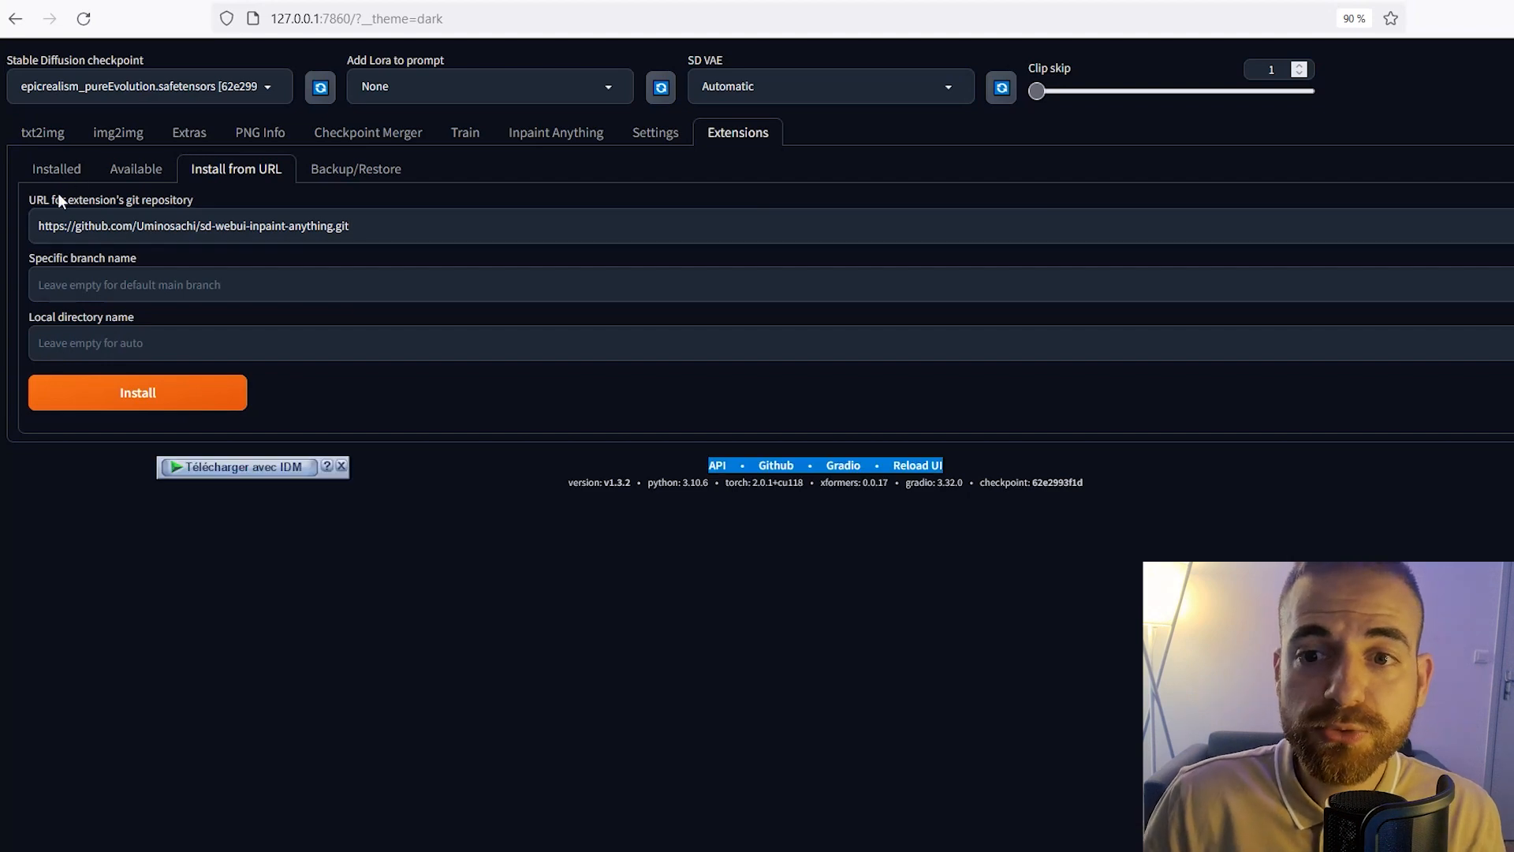
# Check the sd-webui-inpaint-anything entry among the installed extensions and open its folder inside the stable-diffusion-webui extensions directory.
pyautogui.click(57, 170)
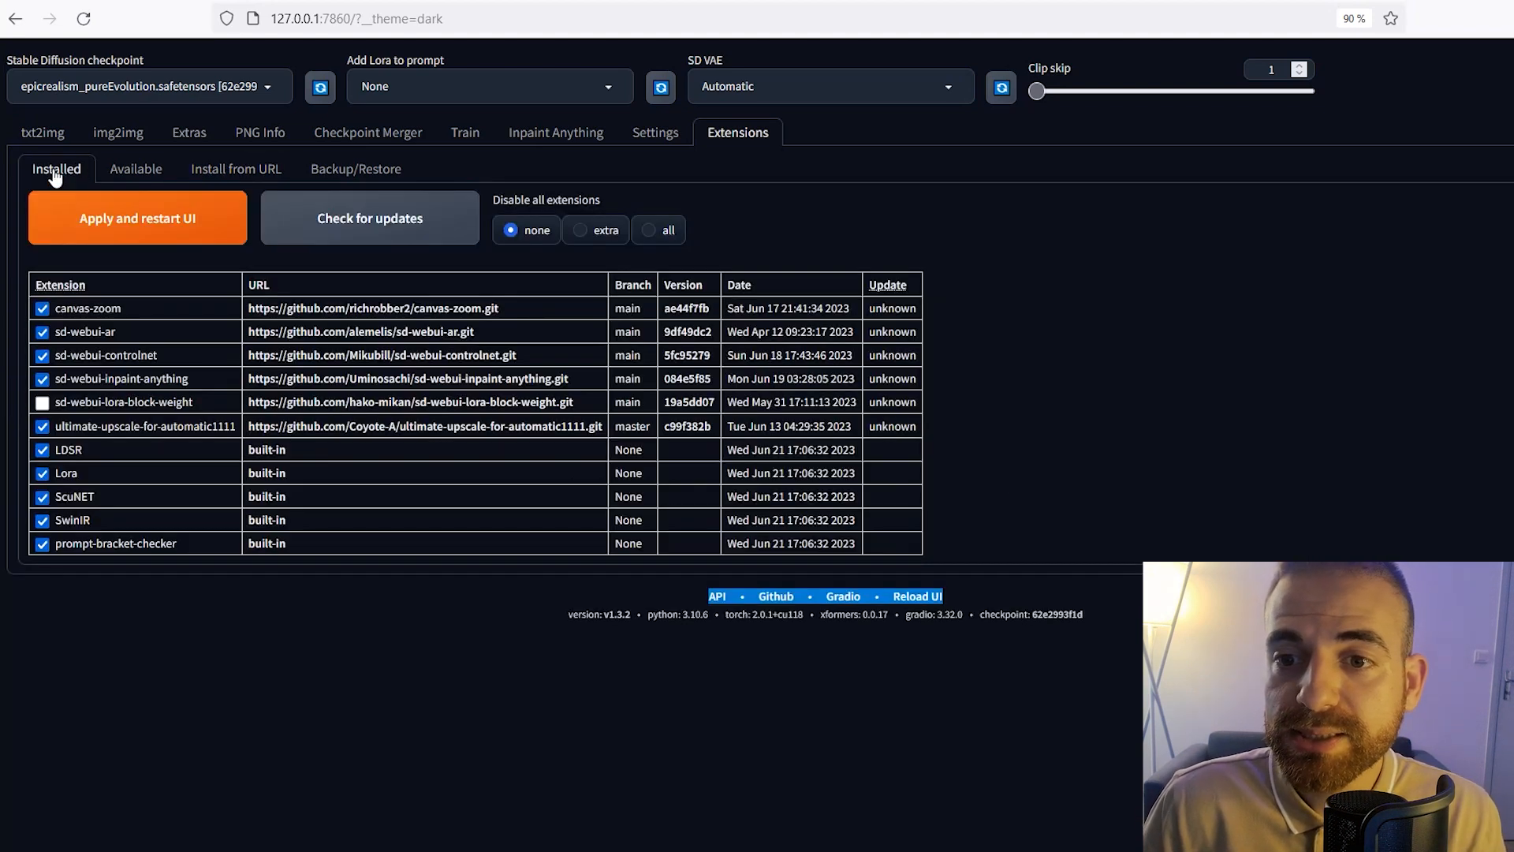
pyautogui.tripleClick(53, 380)
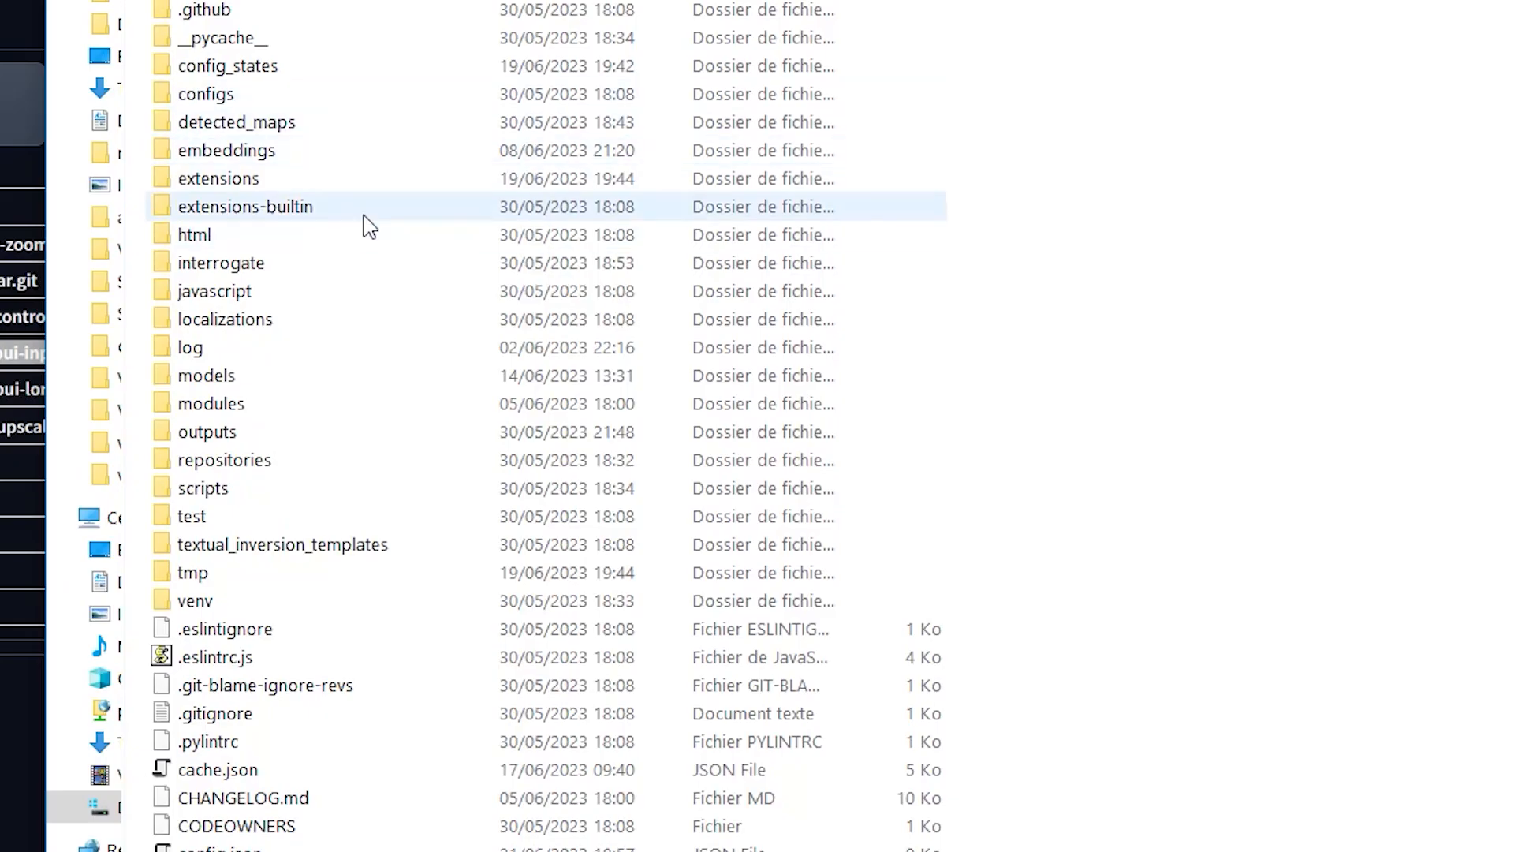
pyautogui.doubleClick(260, 180)
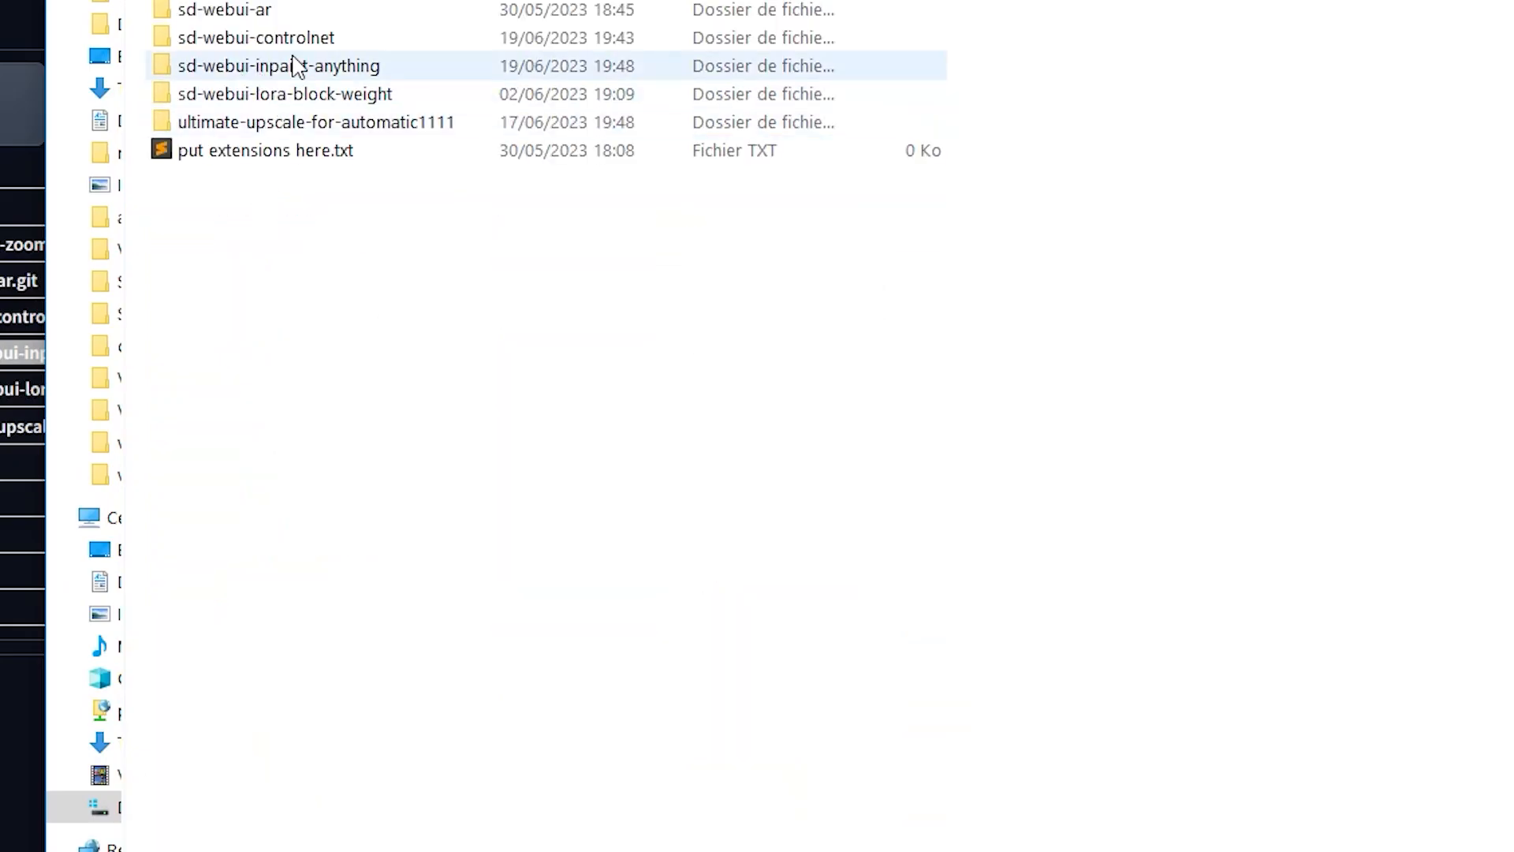
pyautogui.click(296, 67)
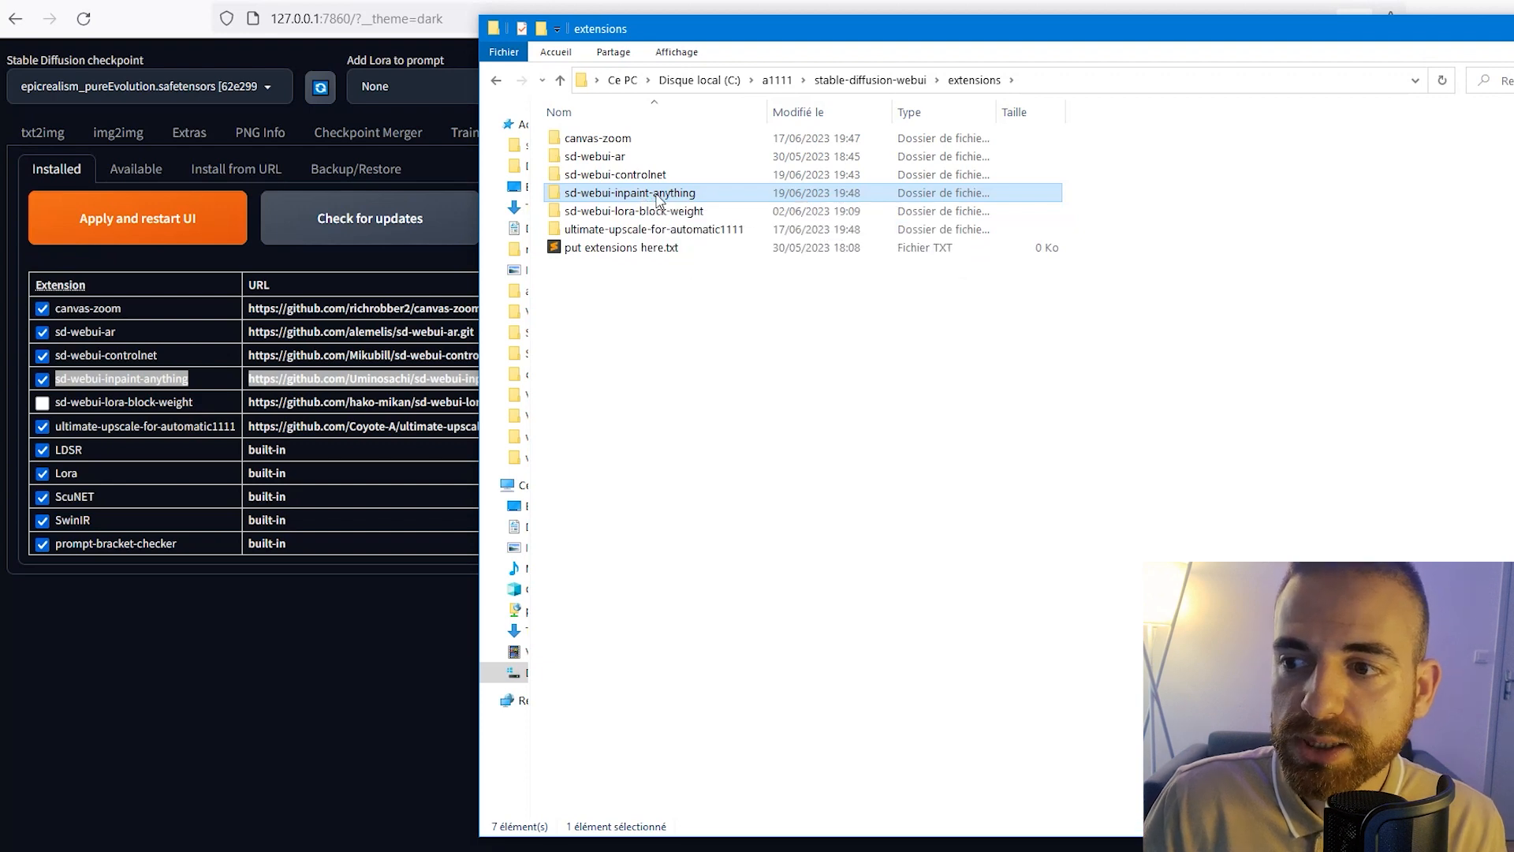
pyautogui.doubleClick(658, 199)
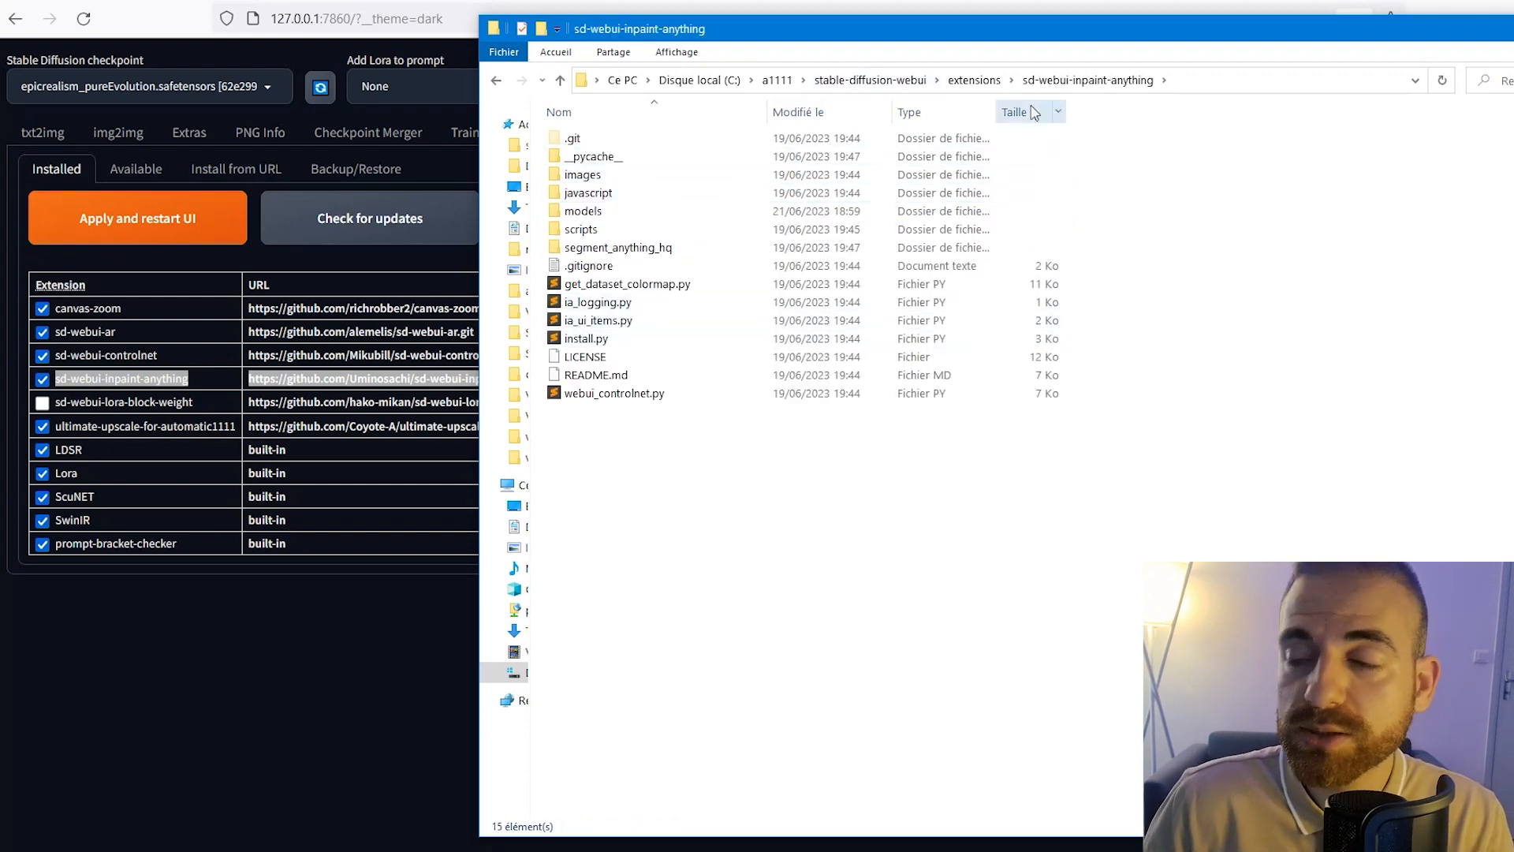
# Open a command prompt in the C:\a1111\stable-diffusion-webui folder and run git pull to update the web UI.
pyautogui.click(870, 80)
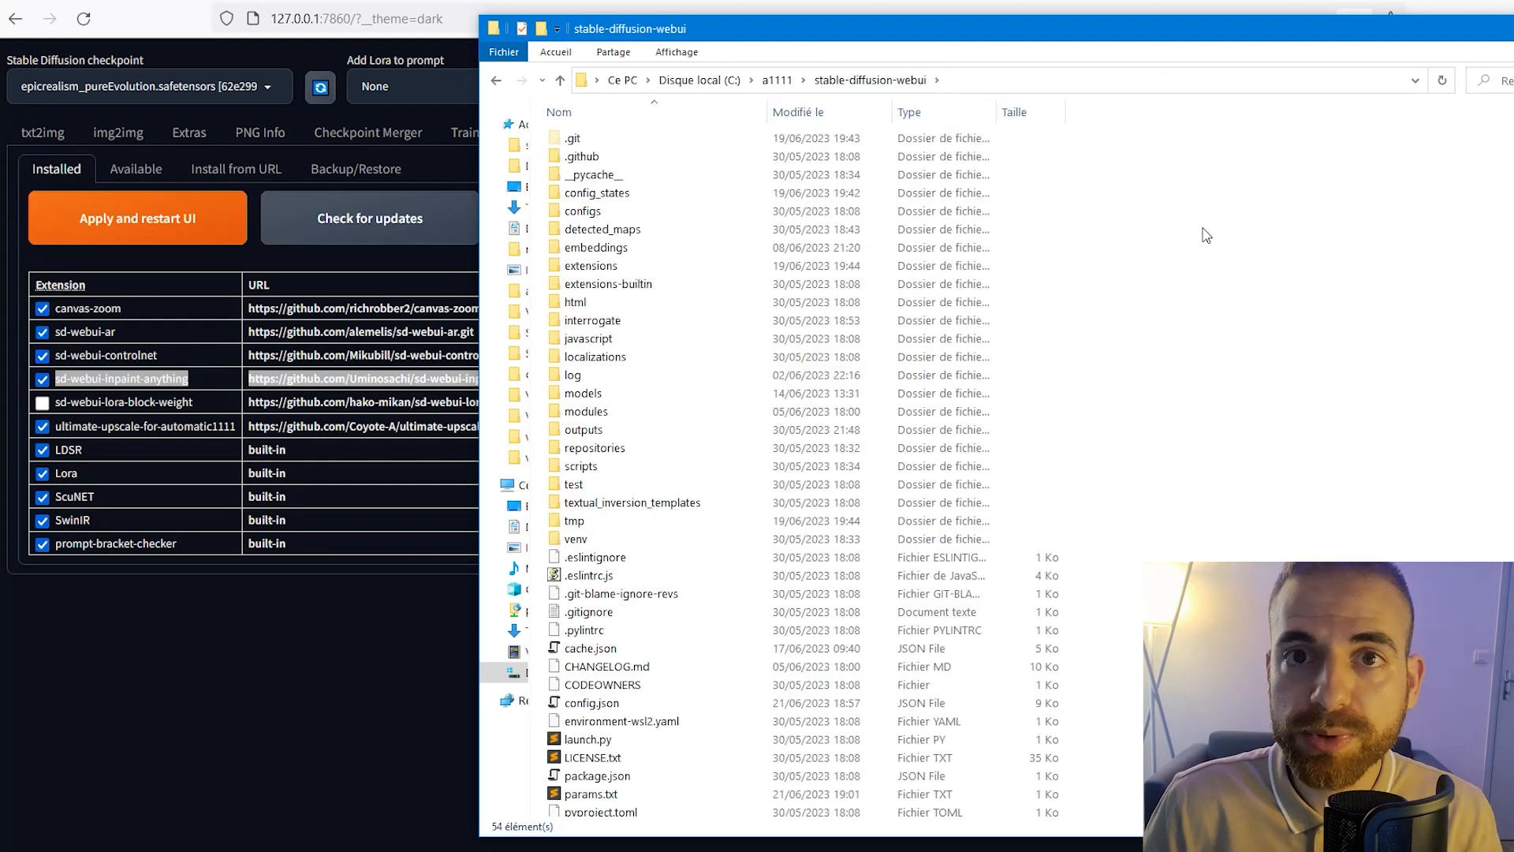
pyautogui.click(973, 85)
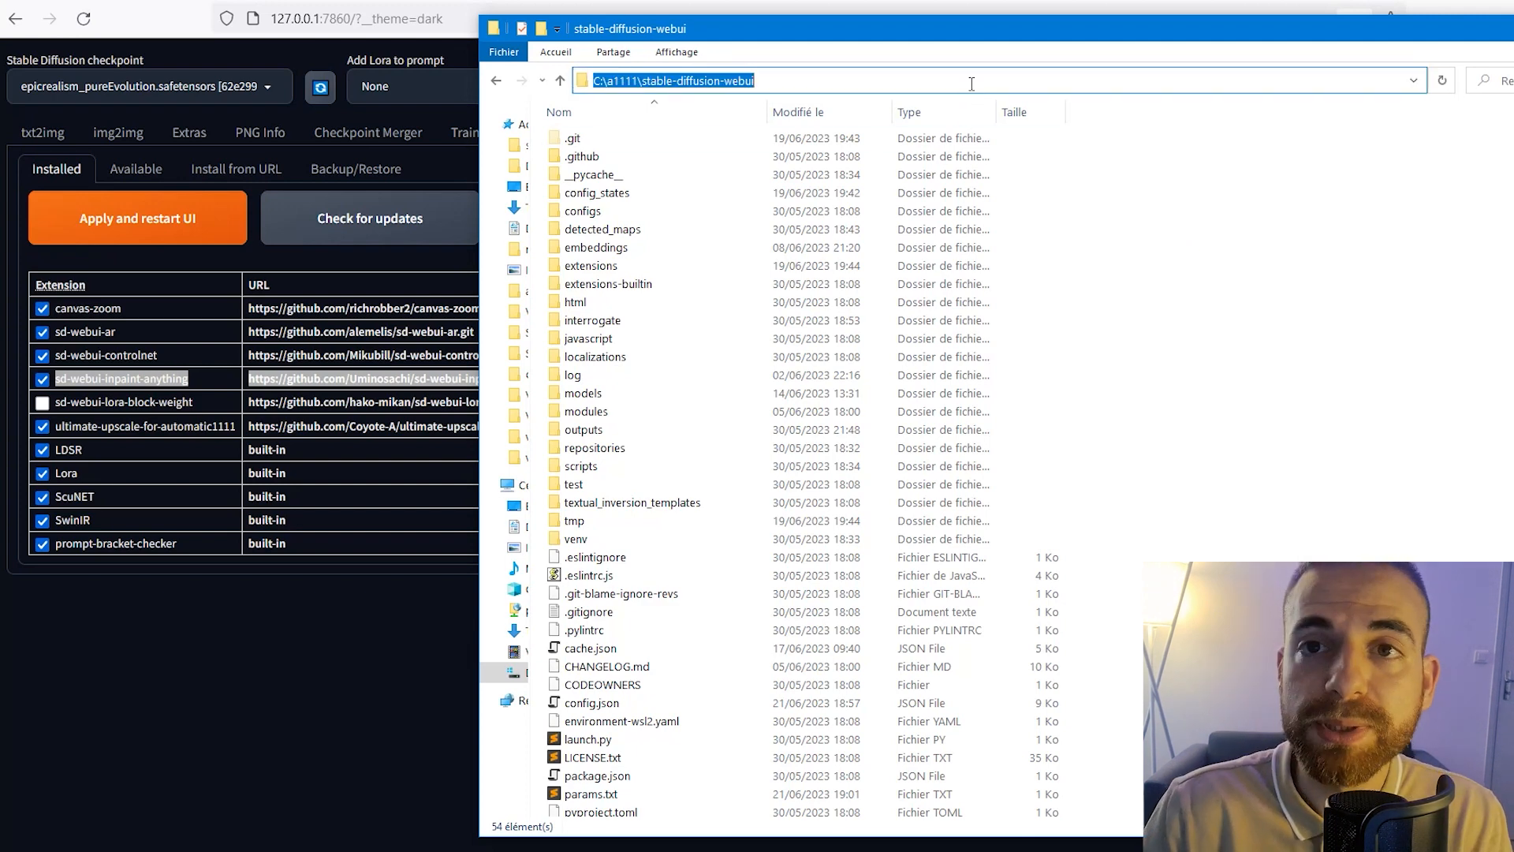
pyautogui.write('cmd')
pyautogui.press('Return')
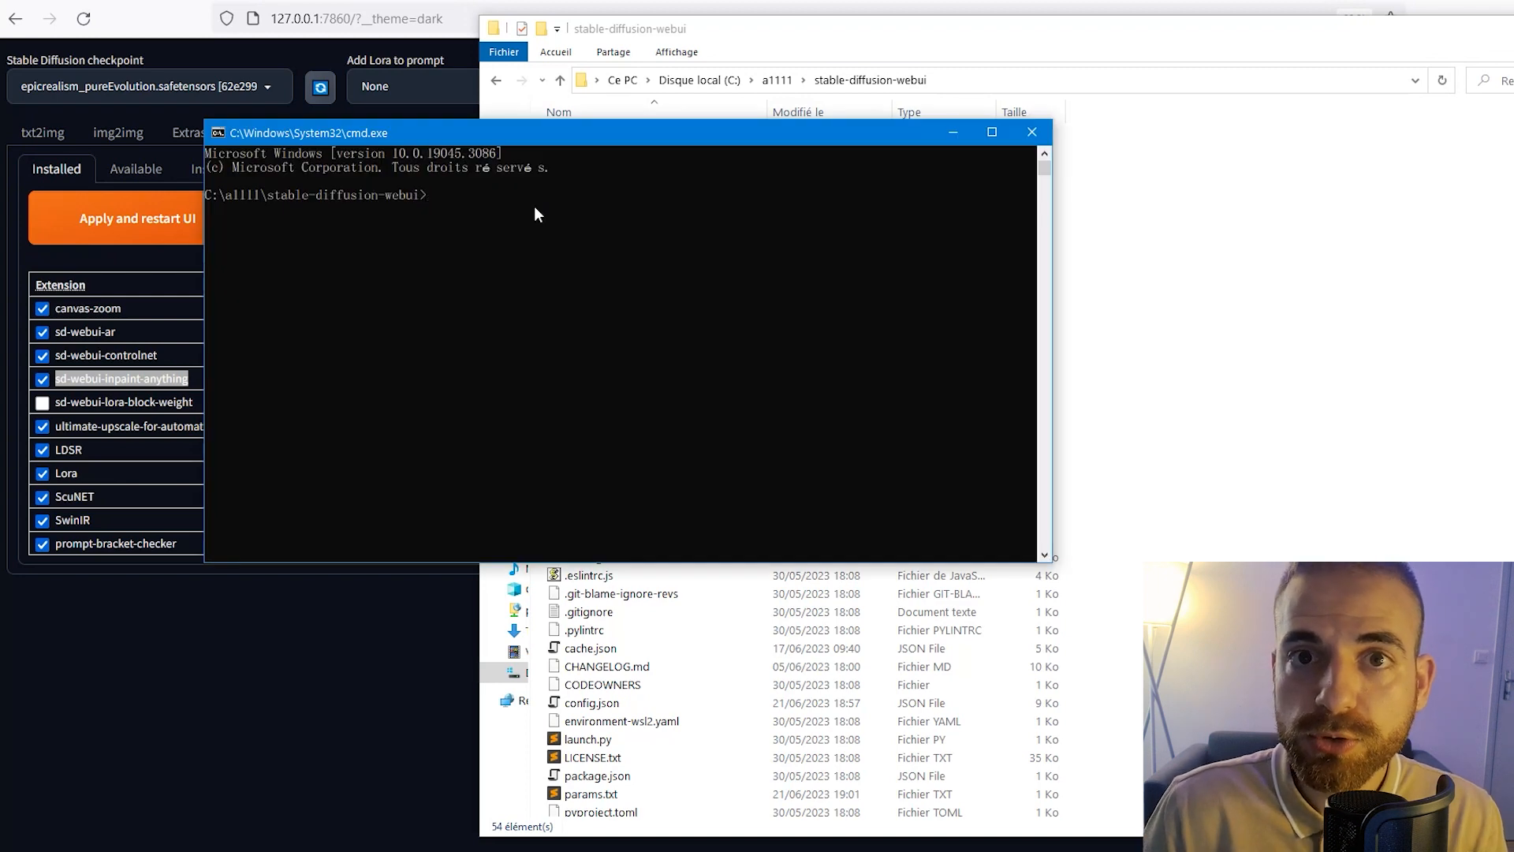
pyautogui.moveTo(639, 138); pyautogui.dragTo(629, 209)
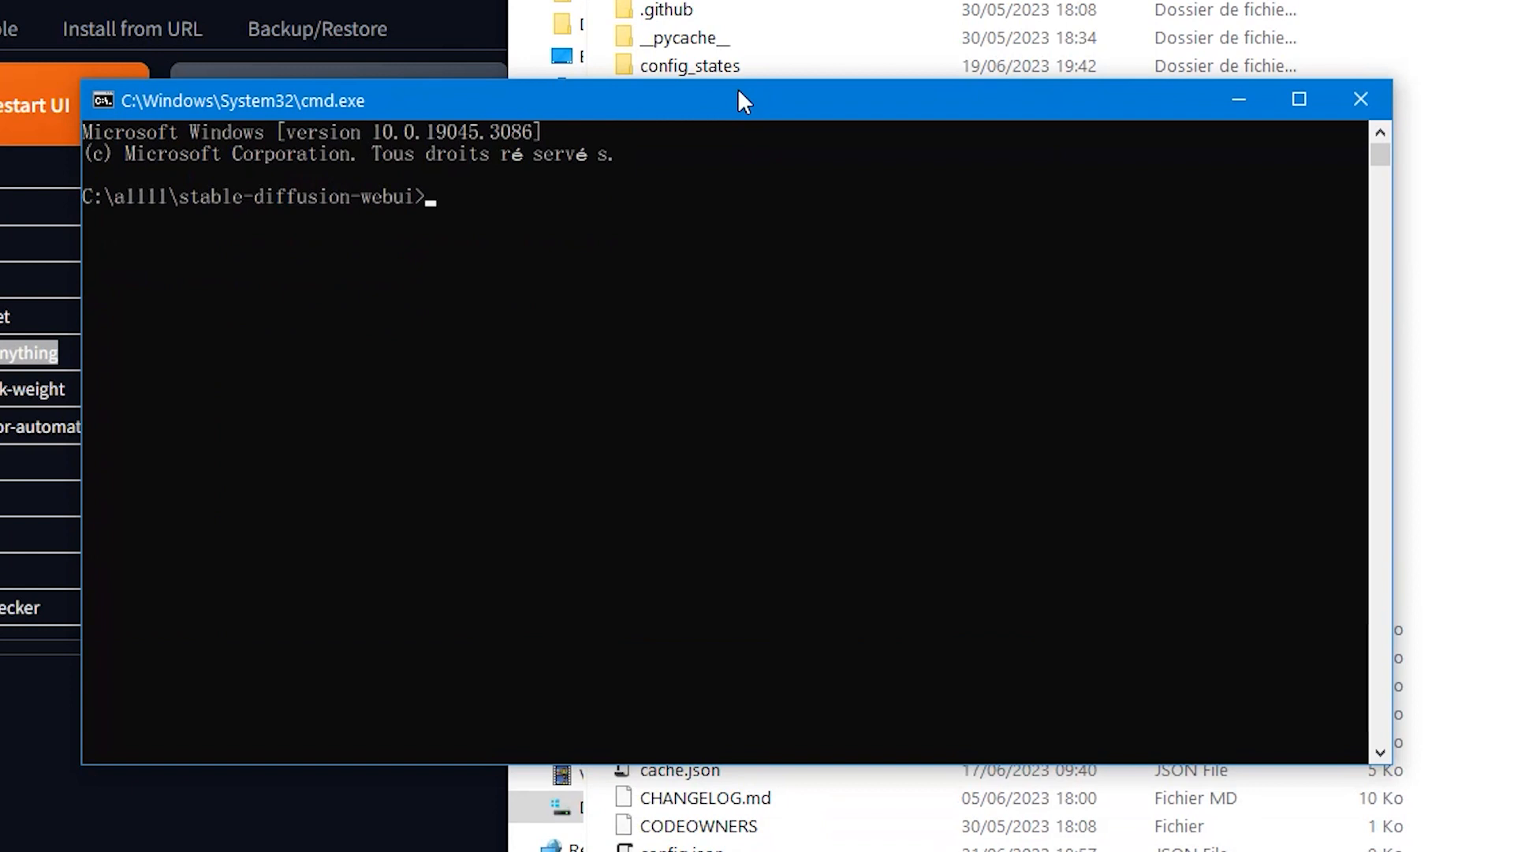
pyautogui.write('git pull')
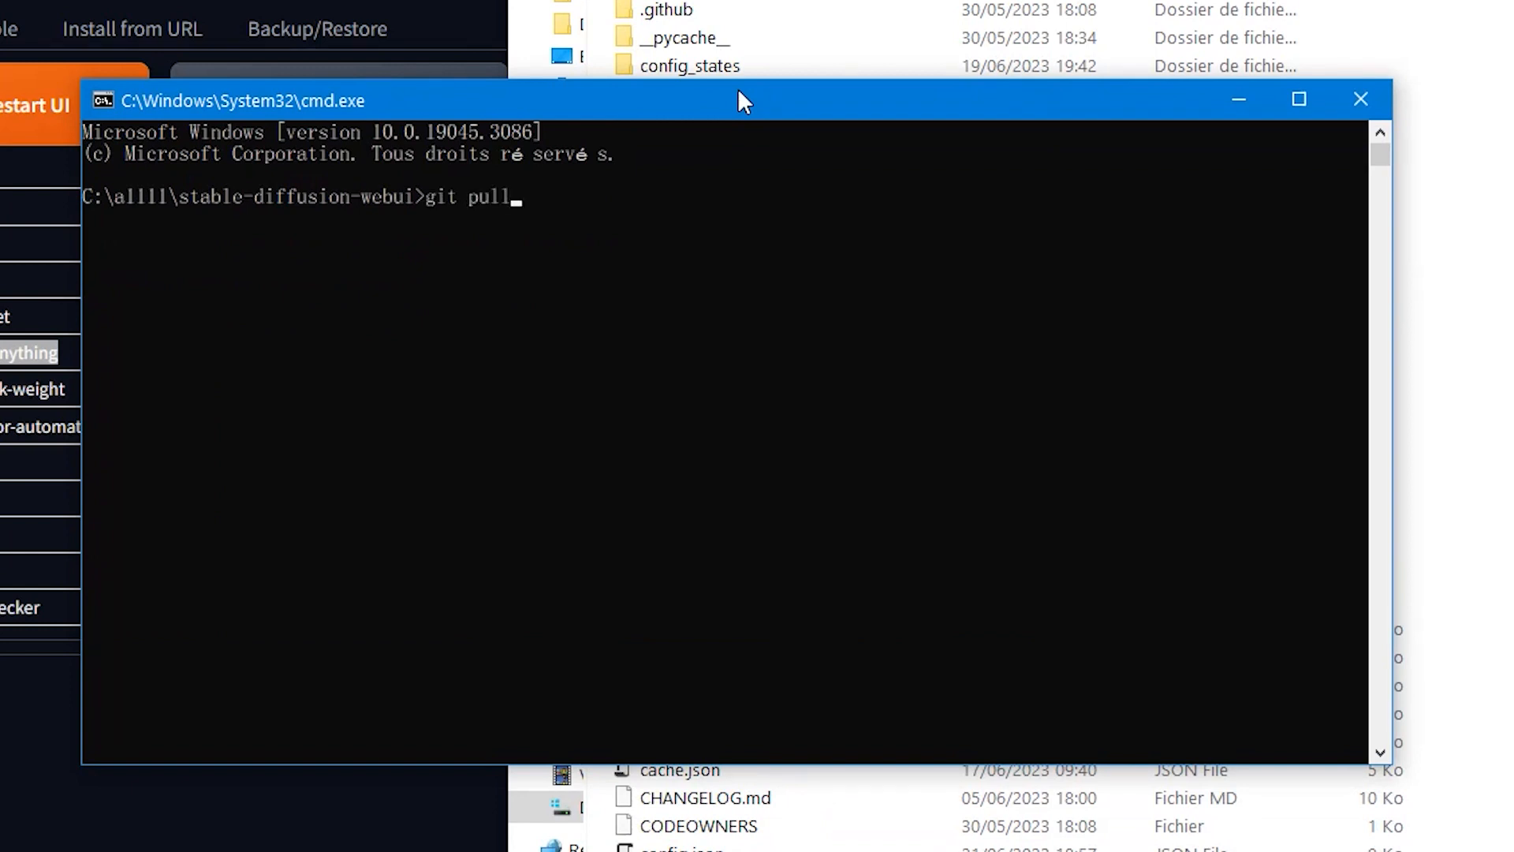
pyautogui.press('Return')
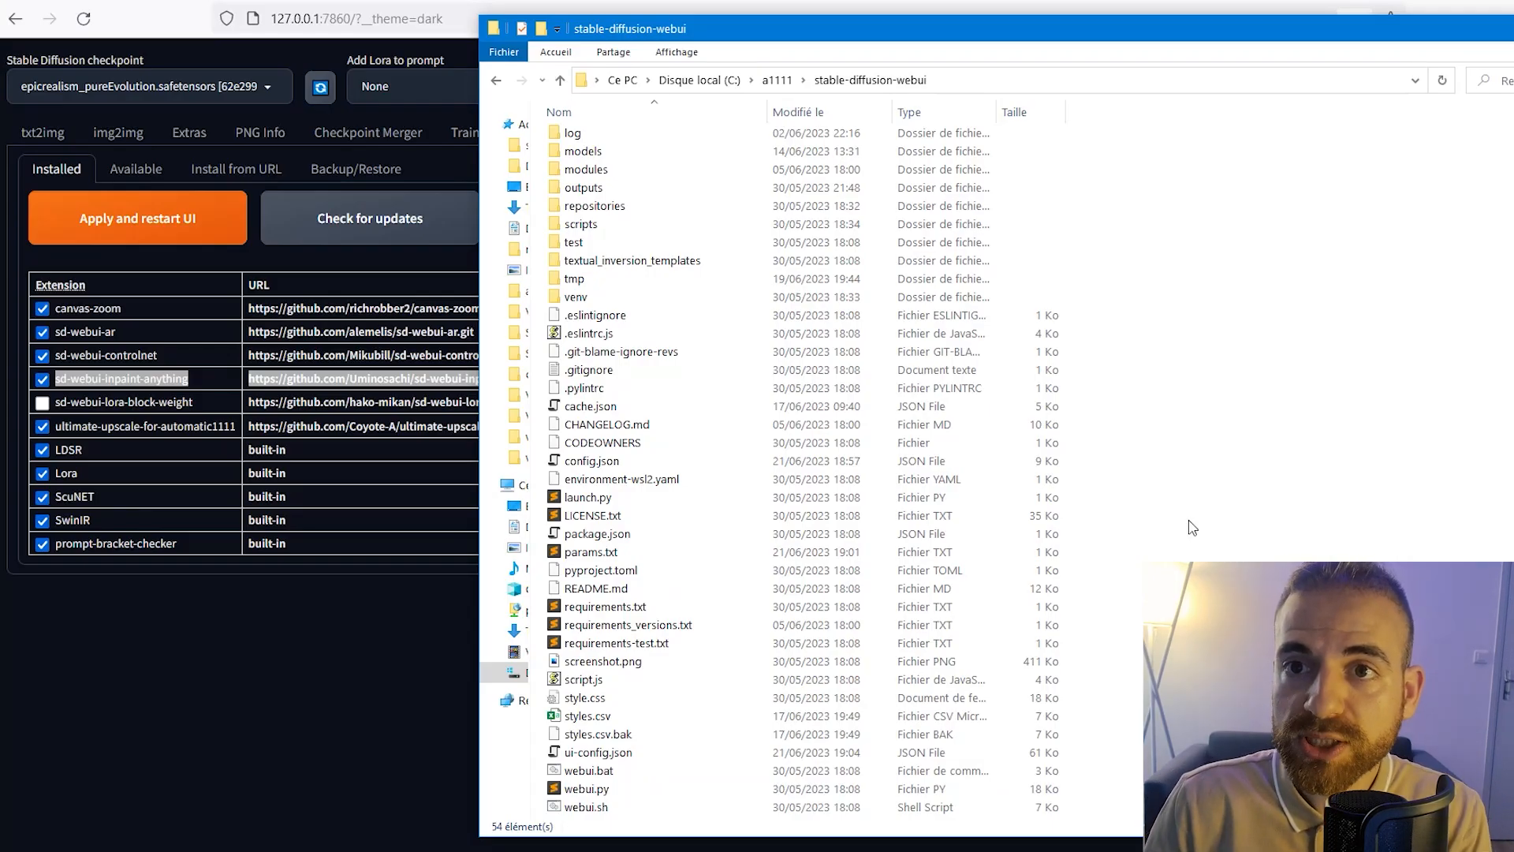
# Open webui-user.bat from the stable-diffusion-webui folder in a text editor.
pyautogui.scroll(-1, 1191, 527)
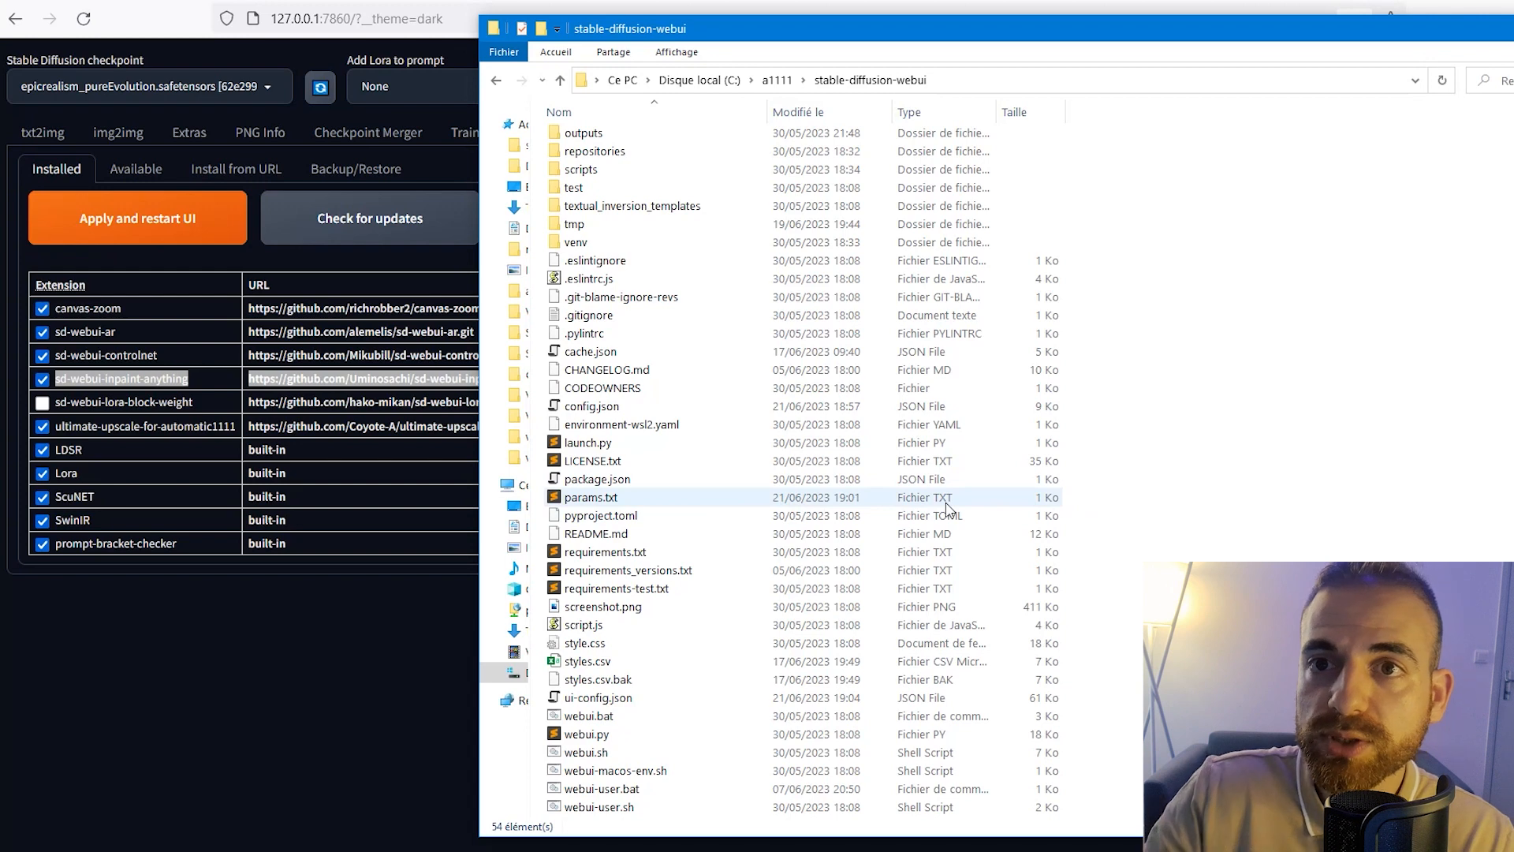
pyautogui.click(649, 789)
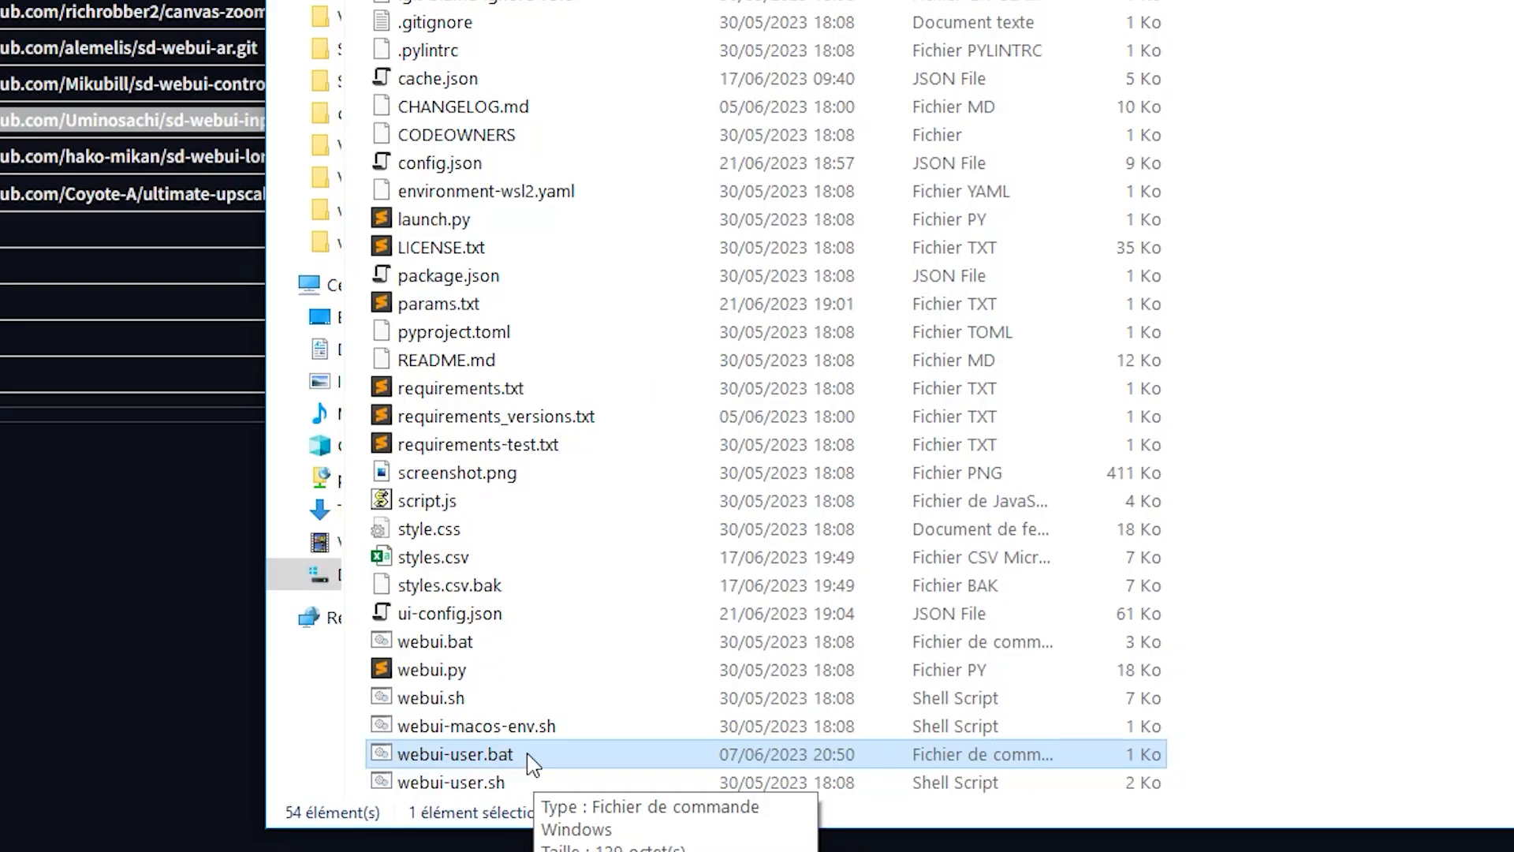
pyautogui.rightClick(528, 759)
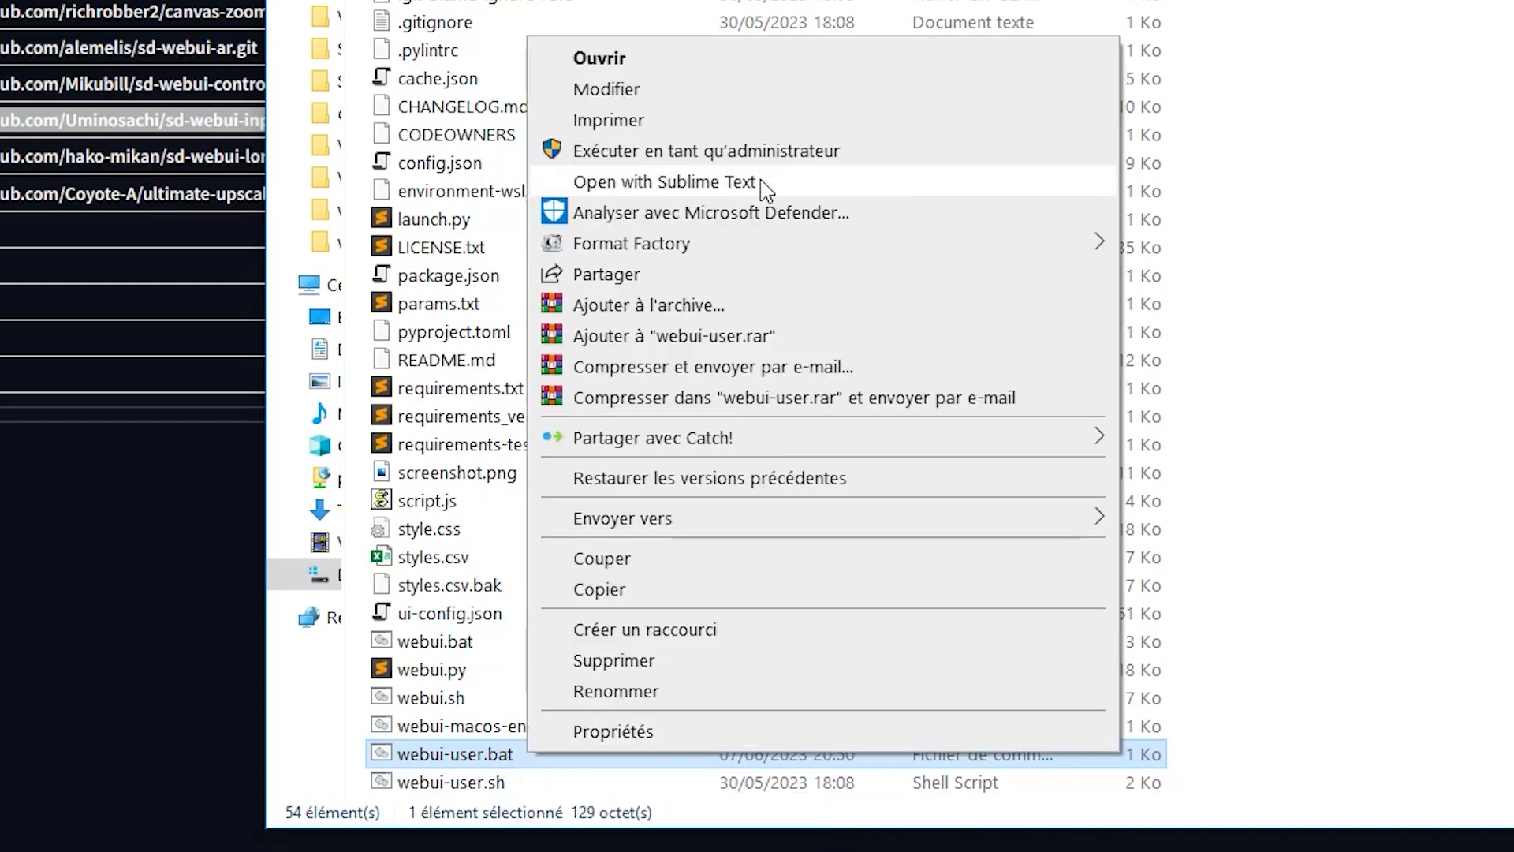
pyautogui.click(571, 181)
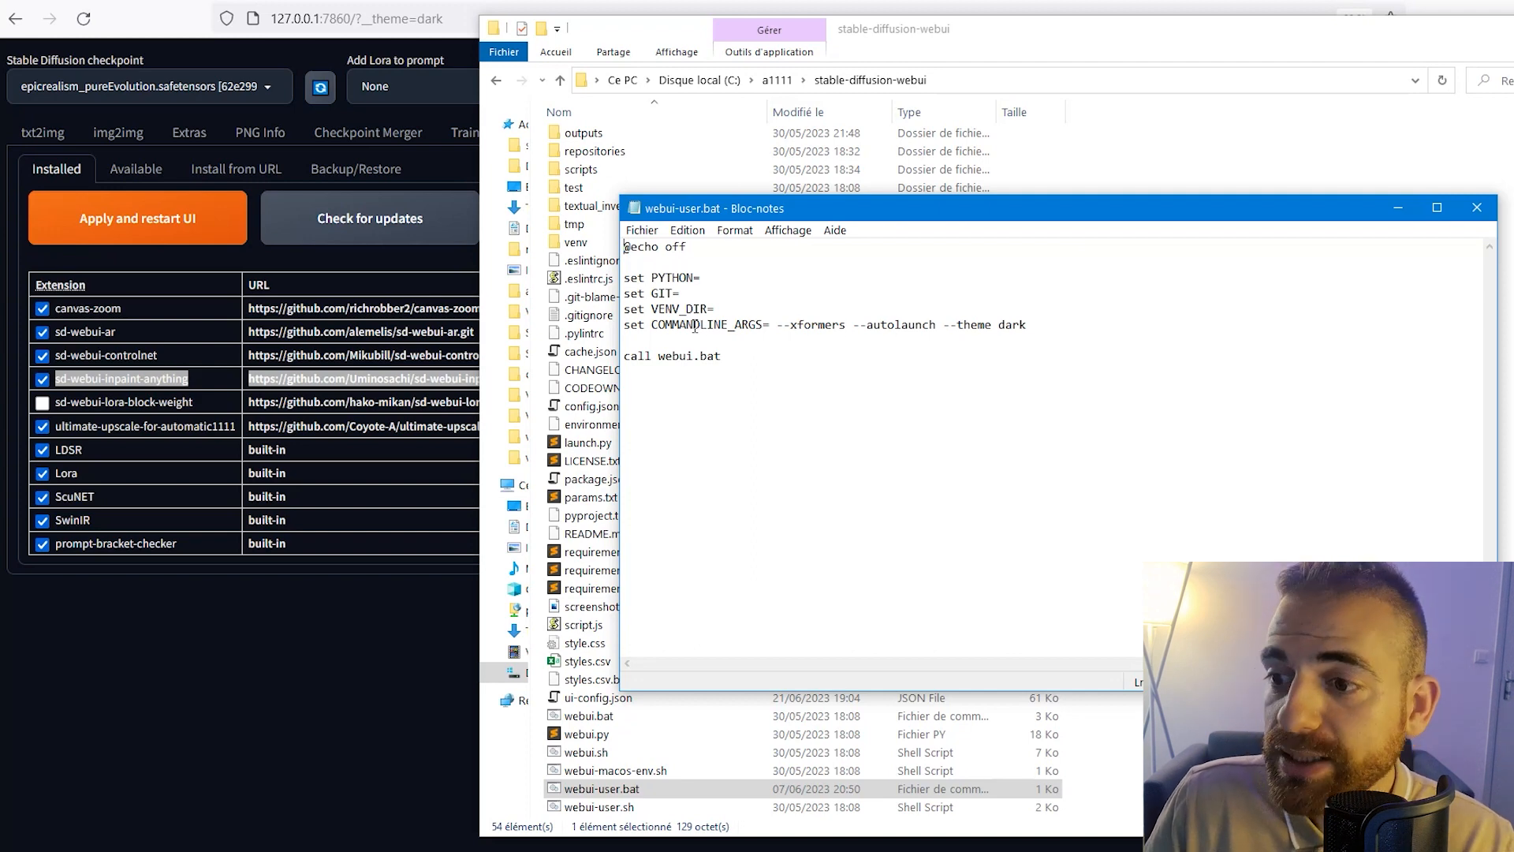
# Check the --xformers option in the COMMANDLINE_ARGS line and the xformers version in the web UI's footer.
pyautogui.moveTo(651, 325); pyautogui.dragTo(844, 330)
pyautogui.click(818, 325)
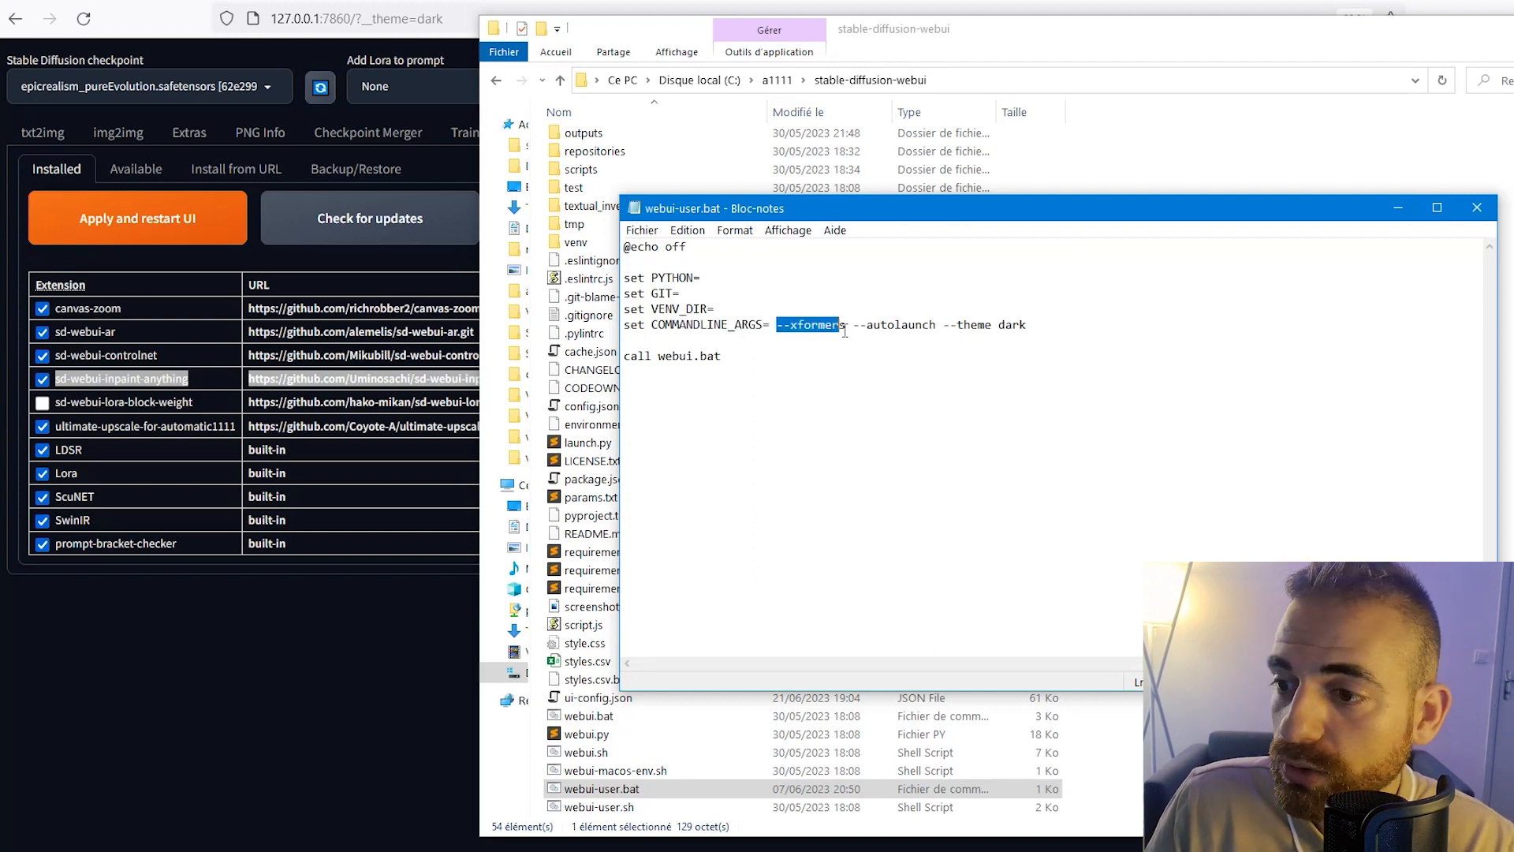
pyautogui.click(851, 329)
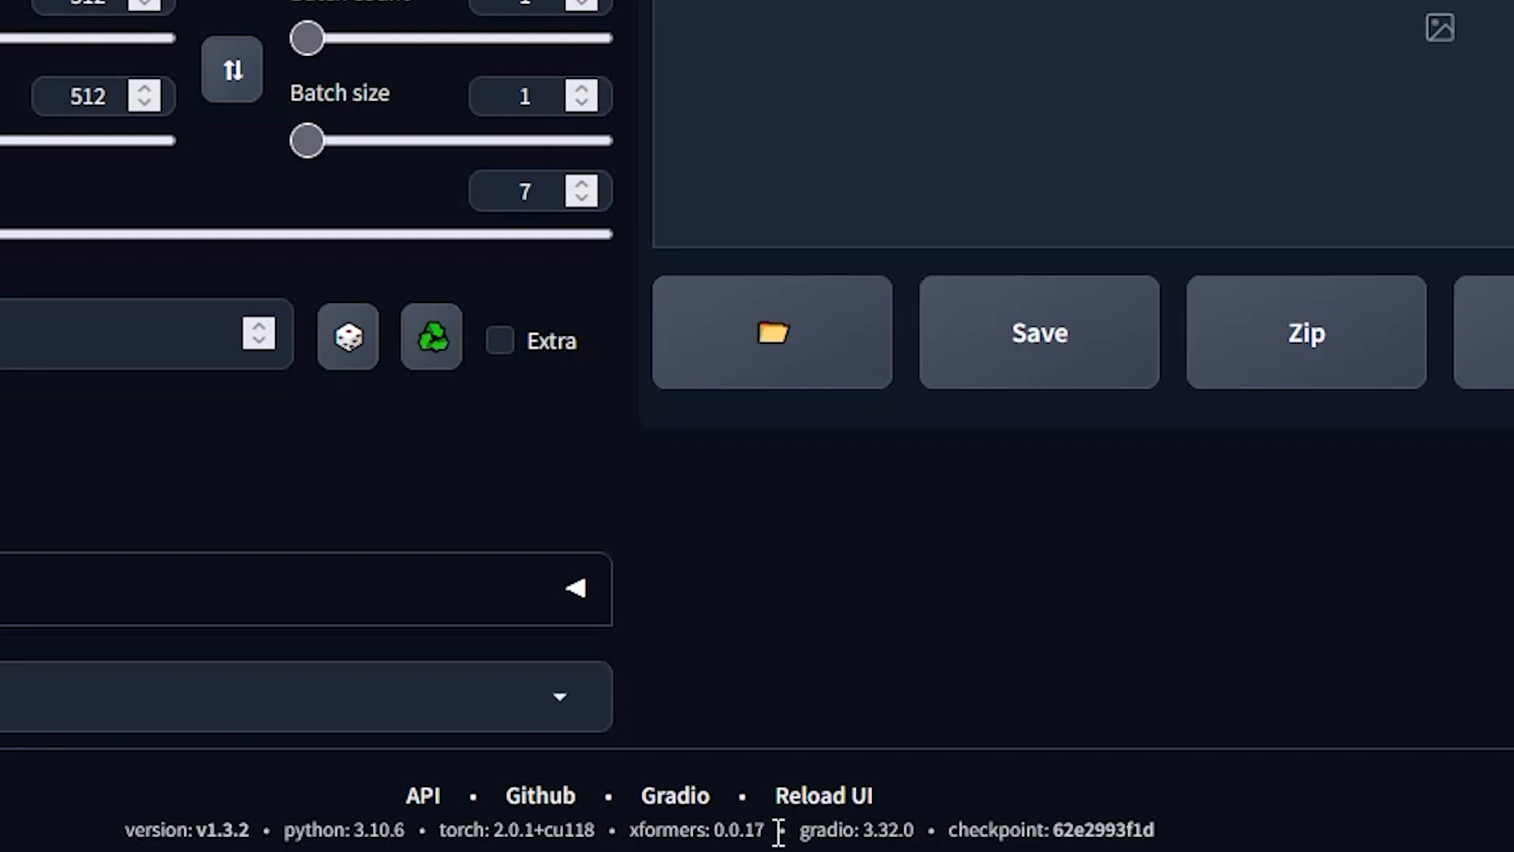
pyautogui.moveTo(779, 833); pyautogui.dragTo(616, 826)
pyautogui.click(639, 827)
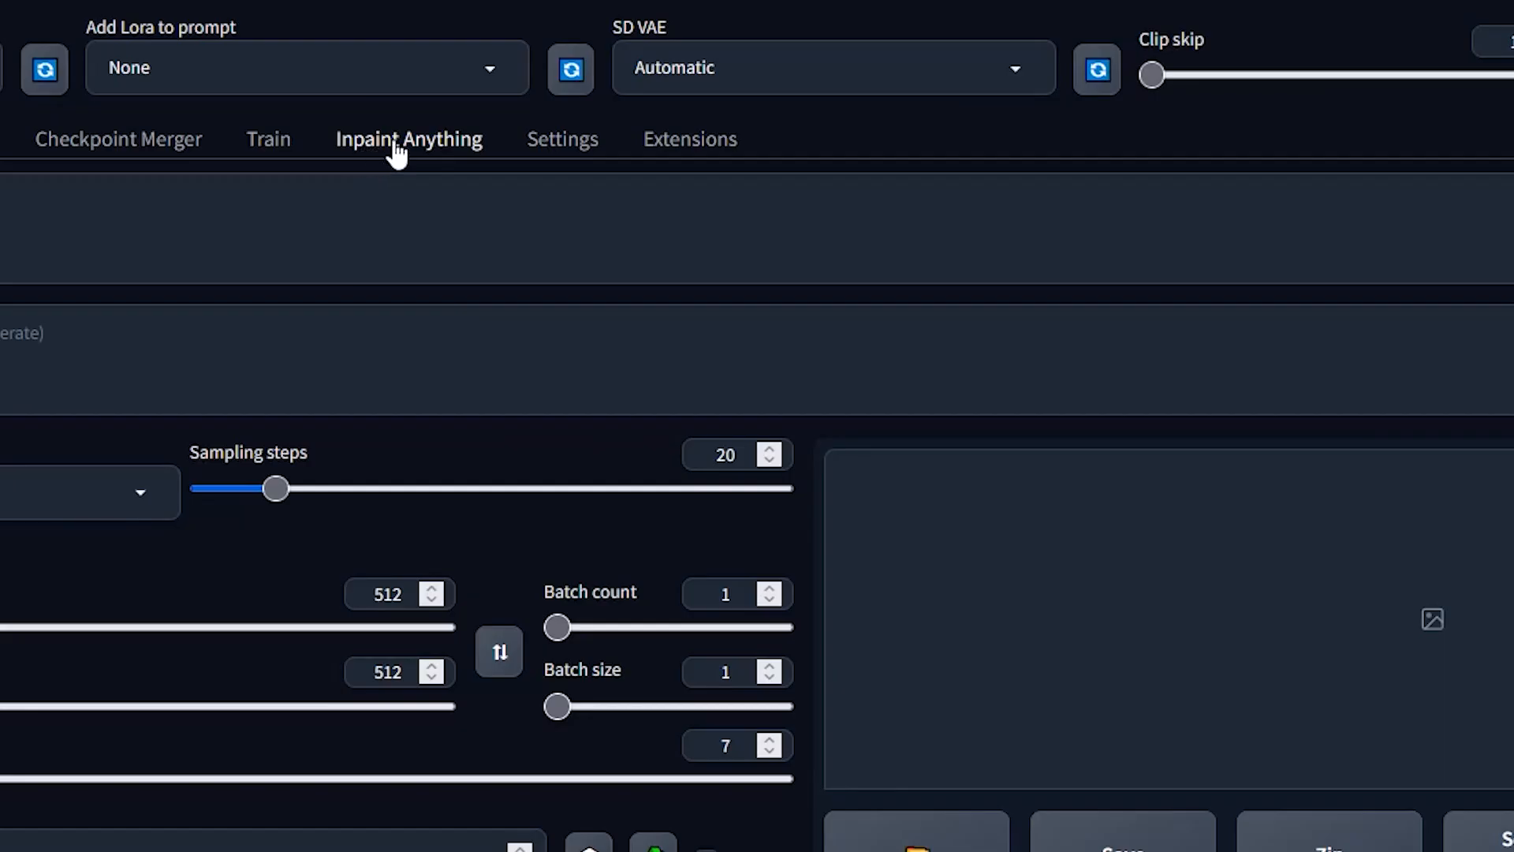
# Open the Inpaint Anything page of the web UI and look over its options.
pyautogui.click(356, 153)
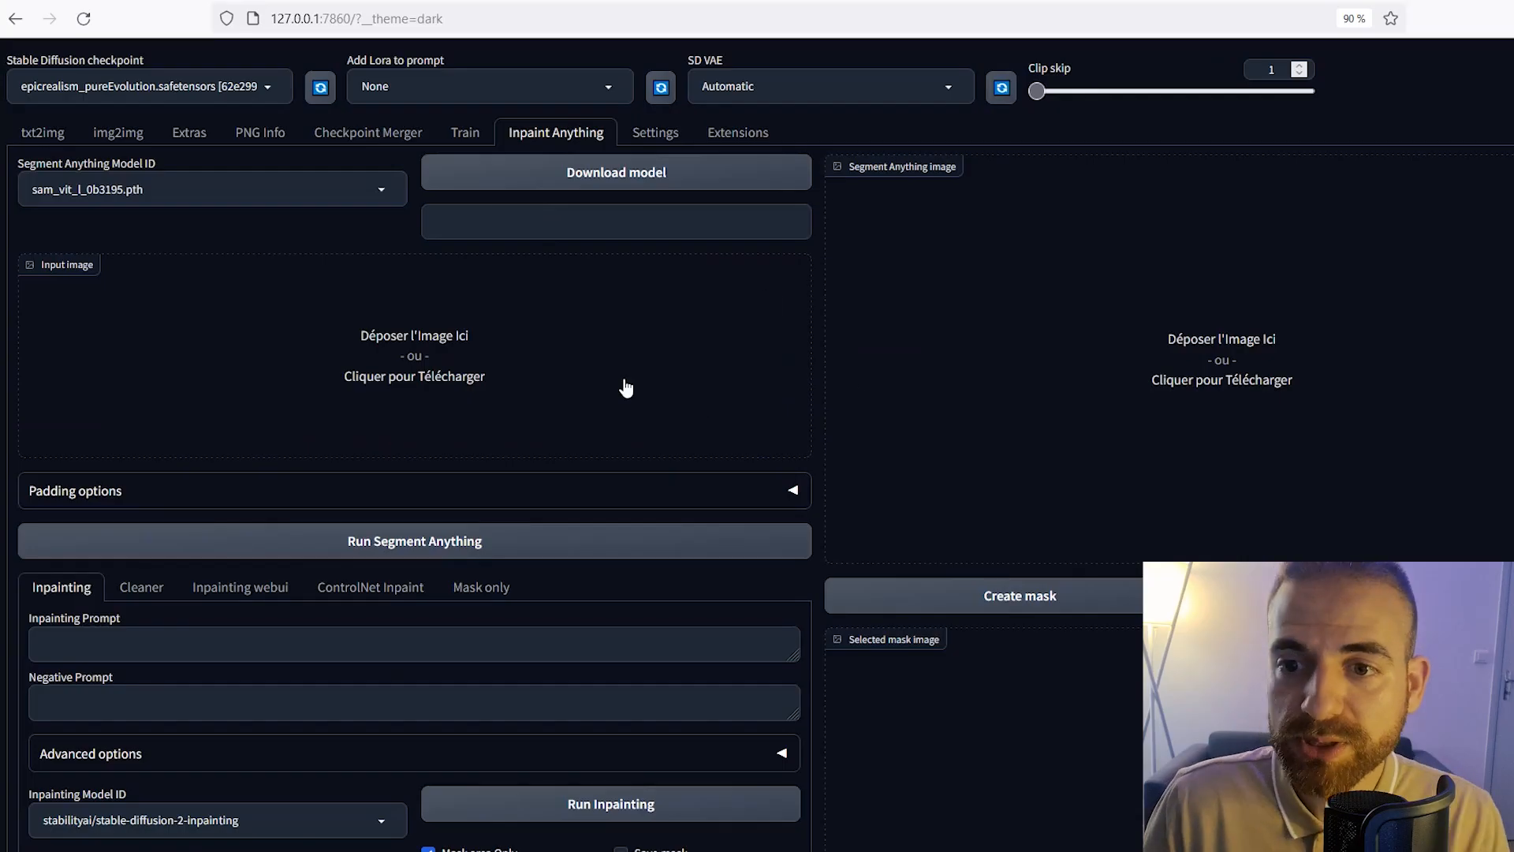
pyautogui.scroll(-2, 622, 382)
pyautogui.scroll(2, 594, 85)
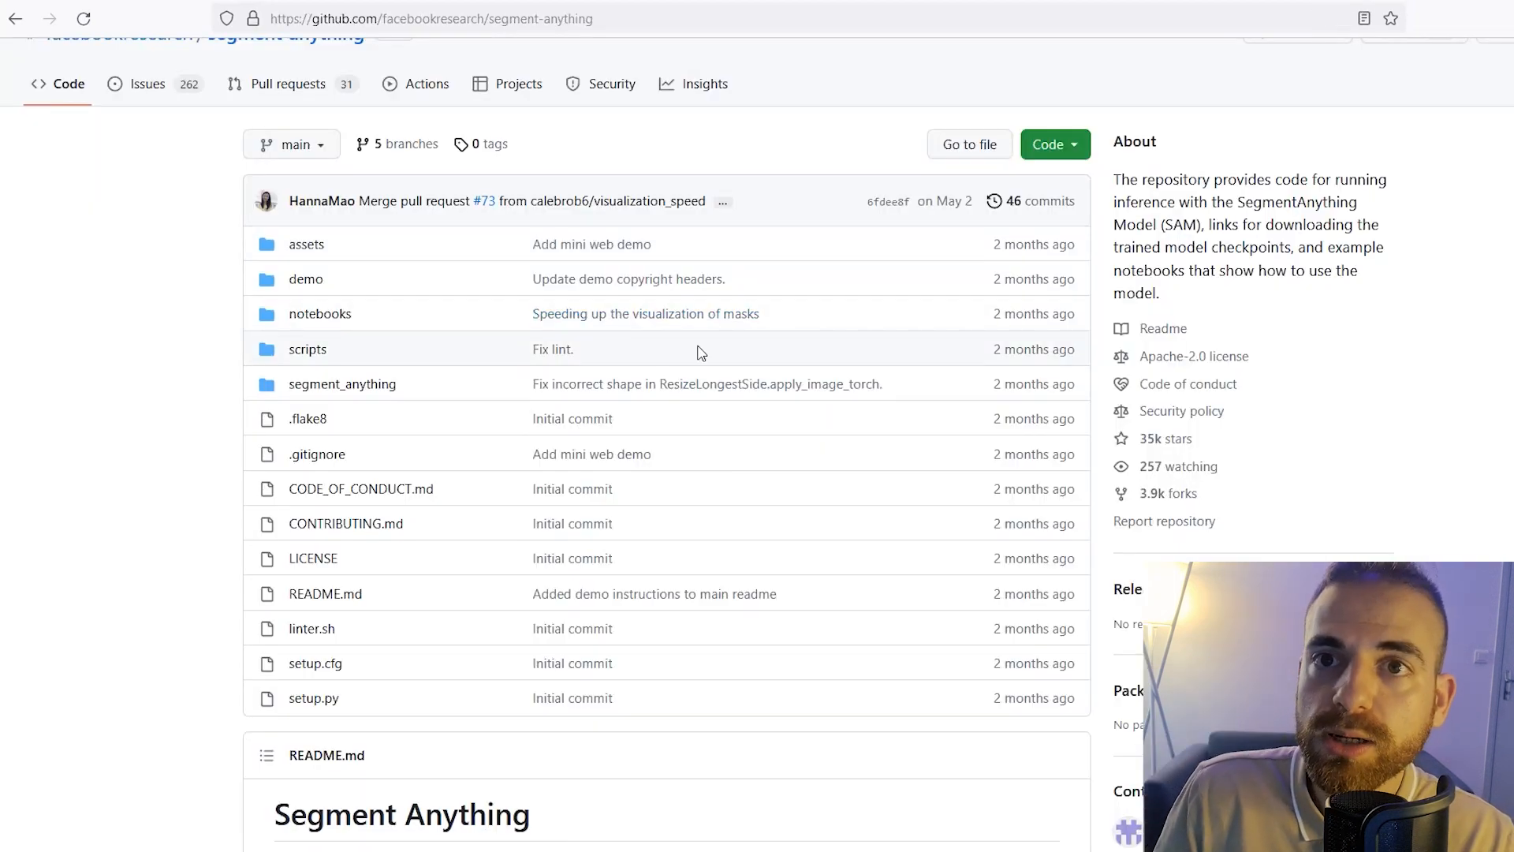
# Look through the facebookresearch/segment-anything repository on GitHub and examine its model diagram at full size, from image encoder to output masks.
pyautogui.scroll(2, 667, 511)
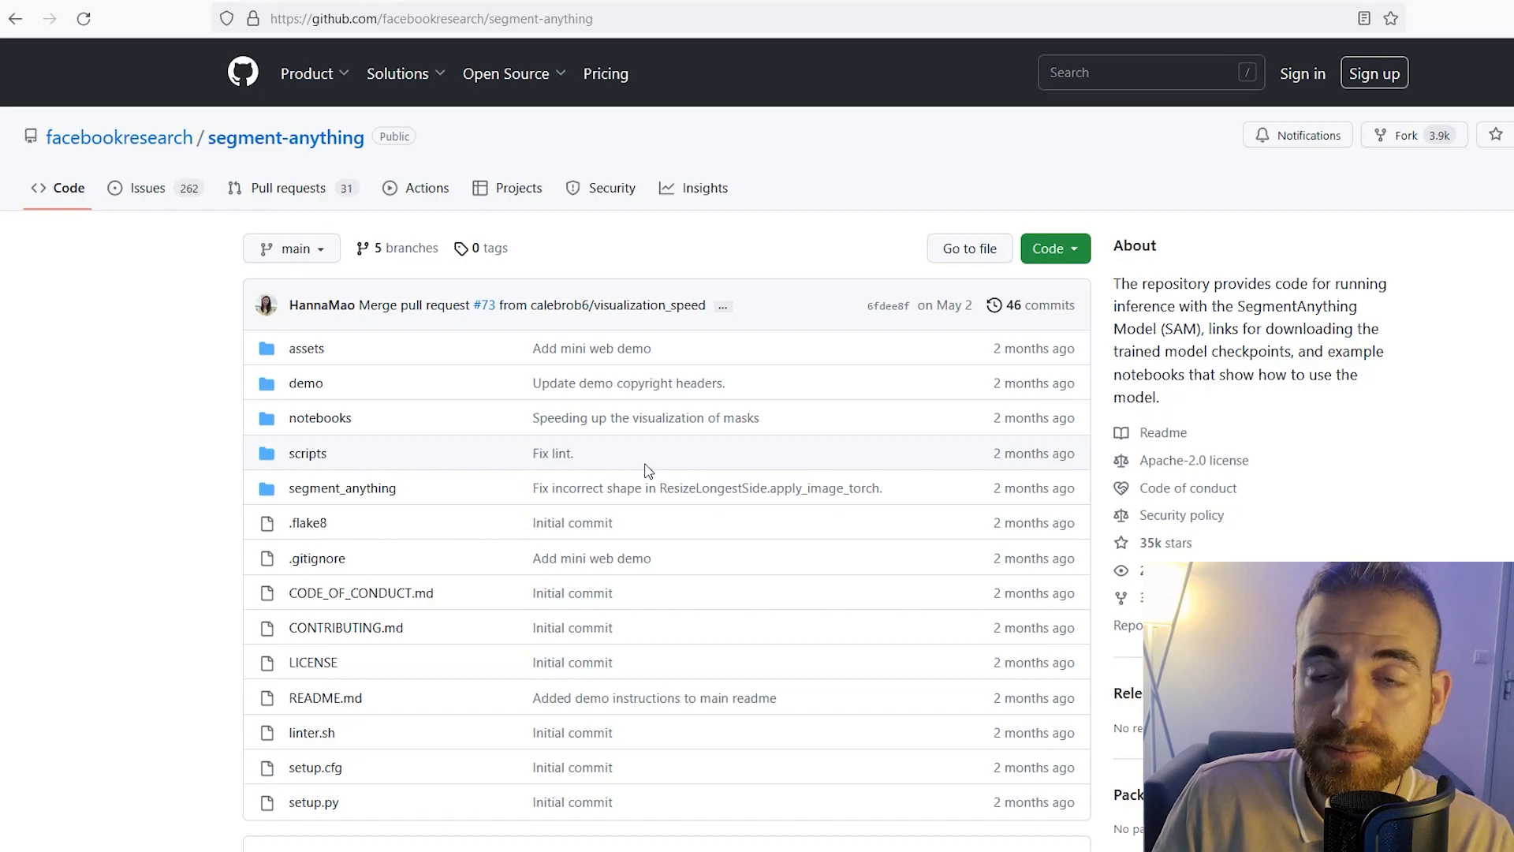
pyautogui.scroll(-10, 678, 489)
pyautogui.scroll(10, 192, 260)
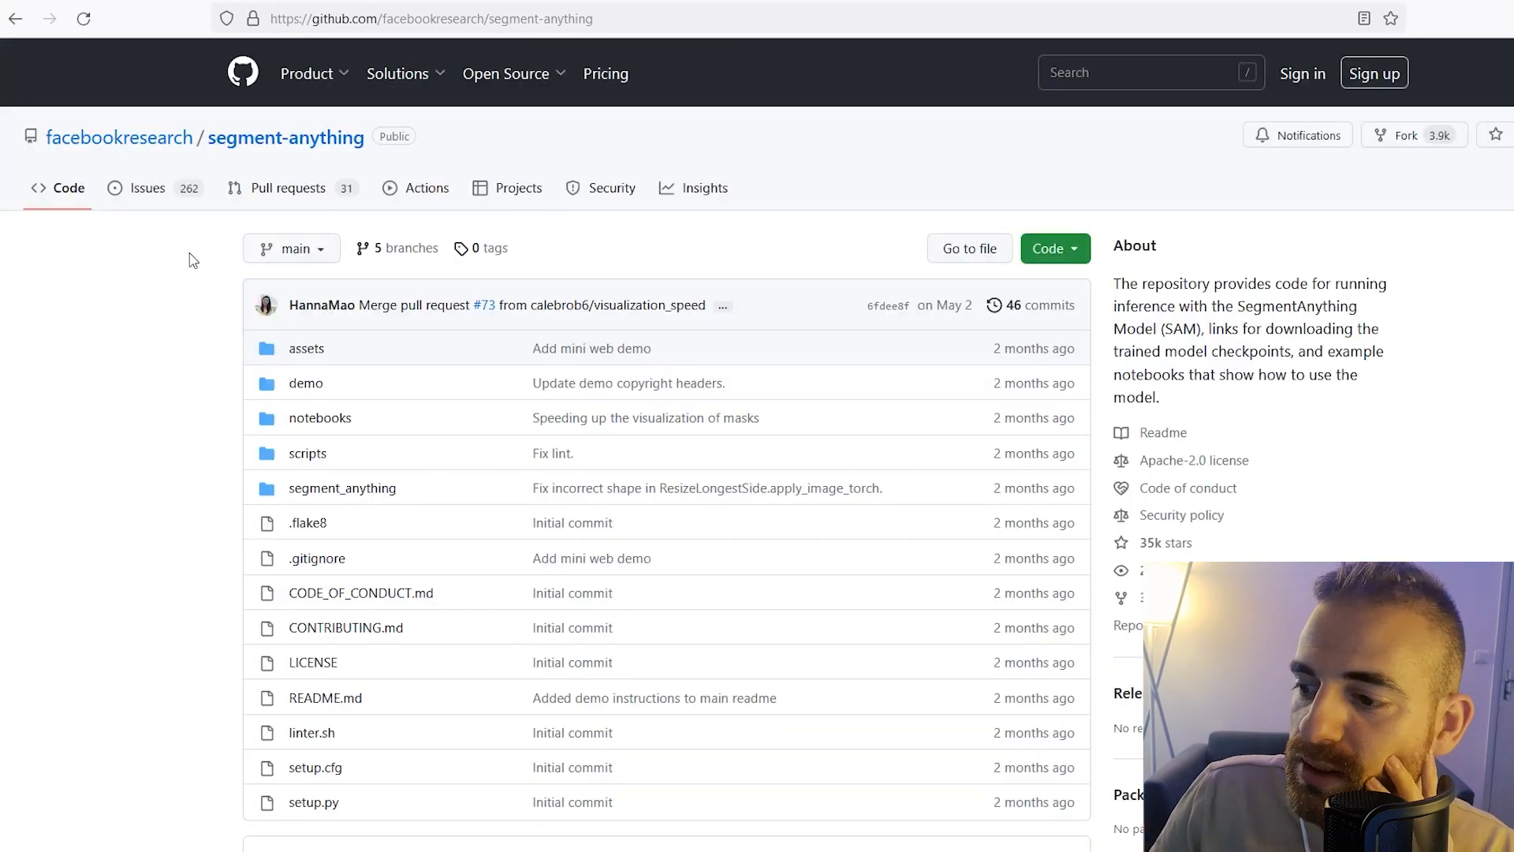
pyautogui.scroll(-2, 193, 260)
pyautogui.scroll(2, 189, 287)
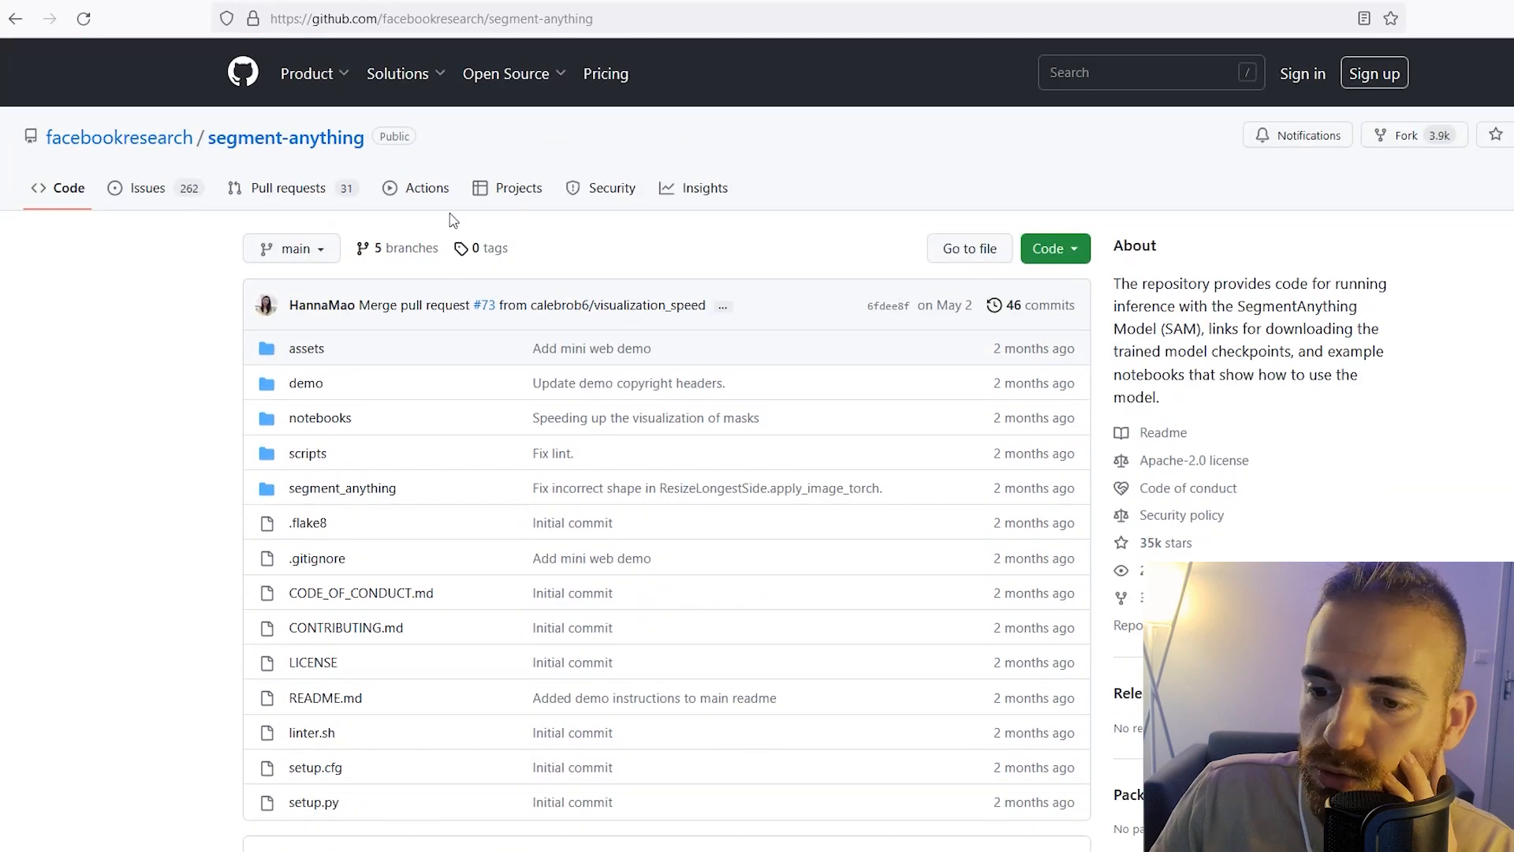
pyautogui.scroll(-4, 201, 322)
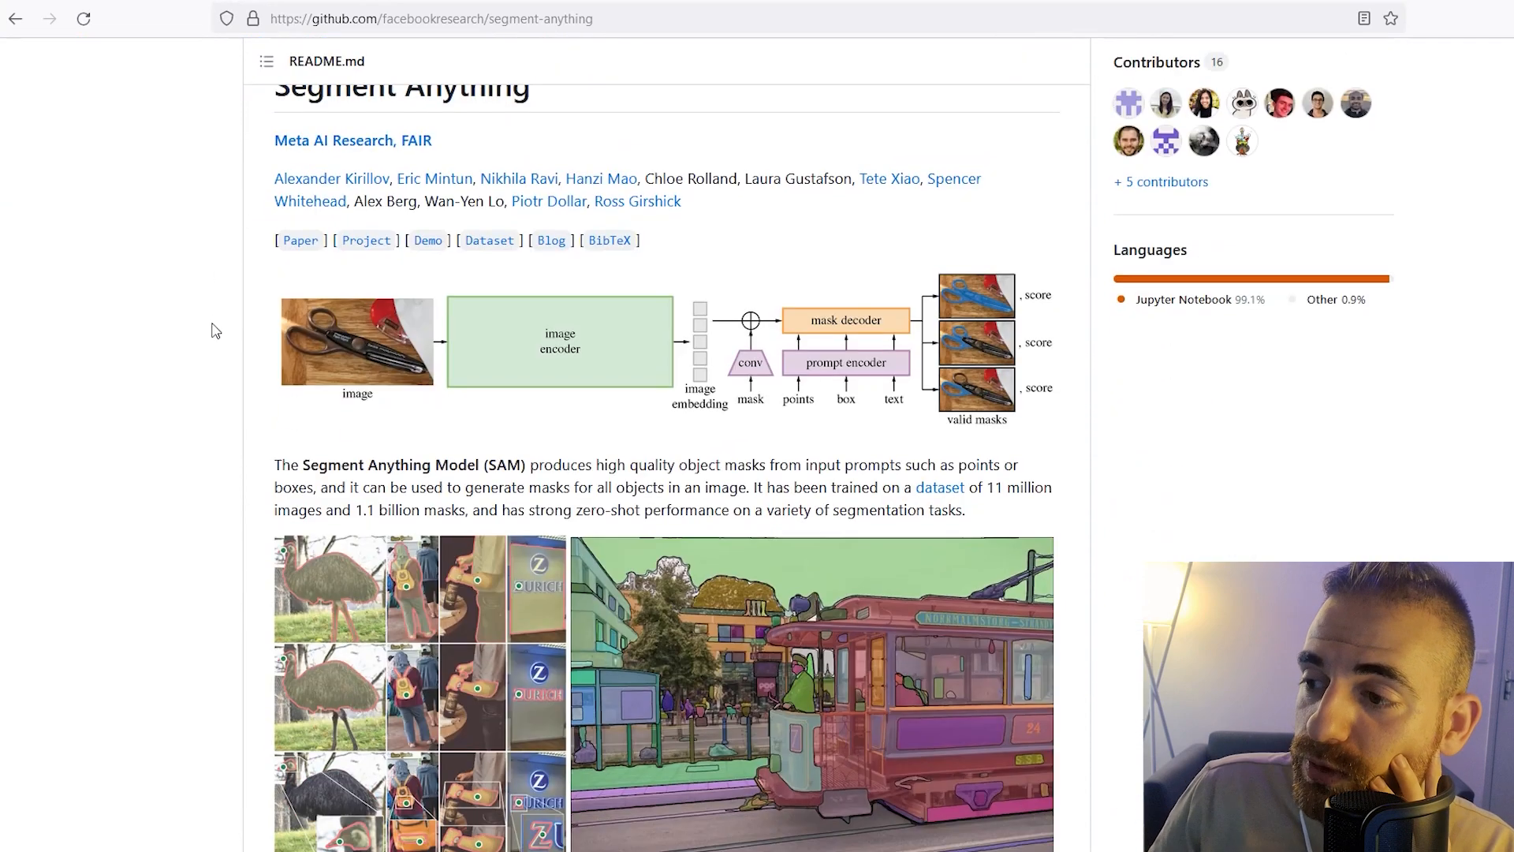
pyautogui.scroll(3, 213, 313)
pyautogui.scroll(-2, 260, 339)
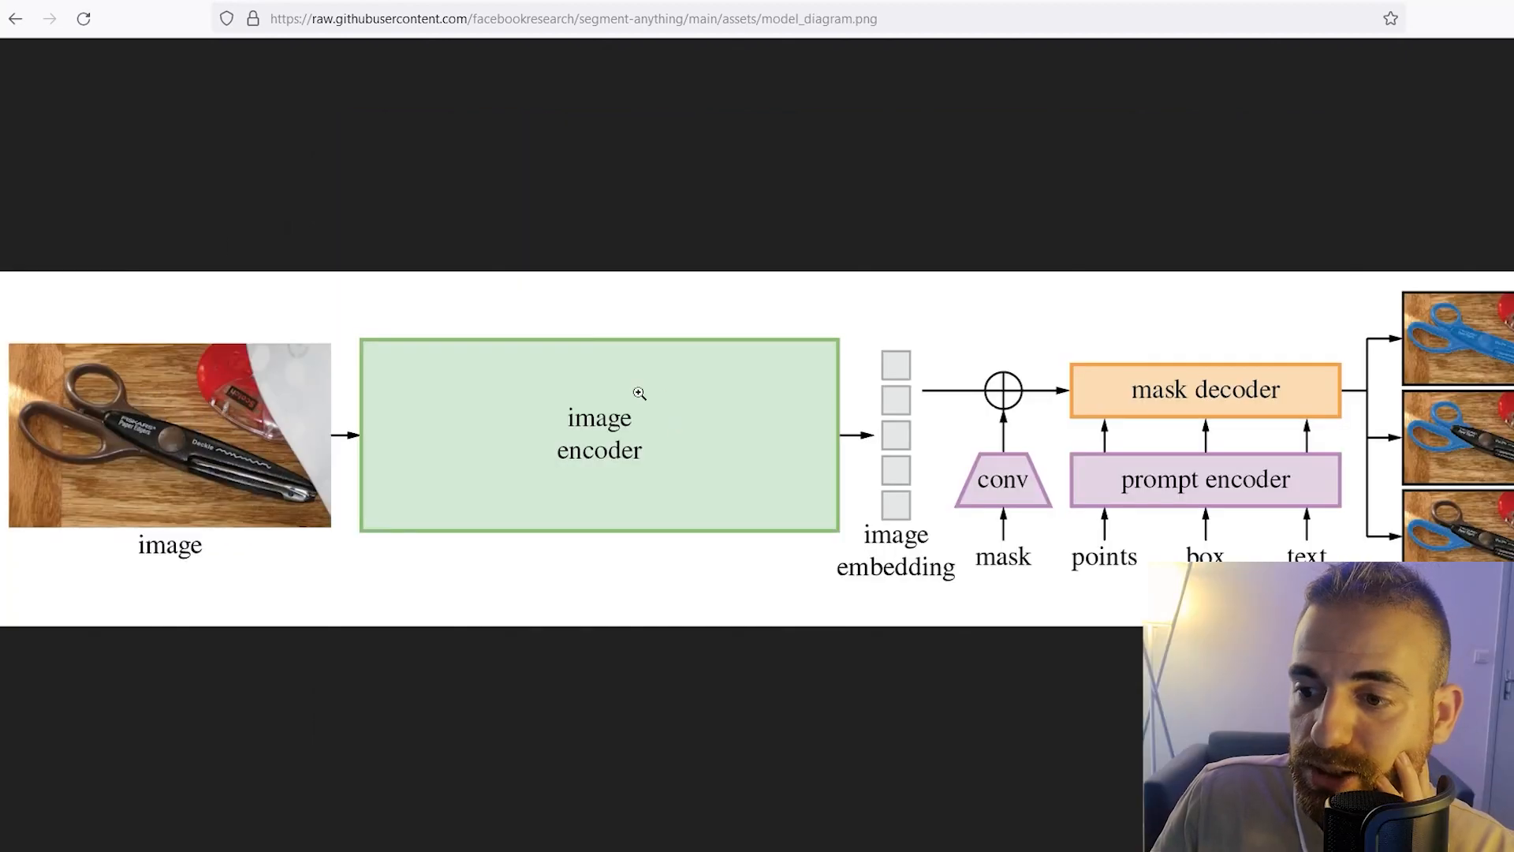
pyautogui.click(769, 442)
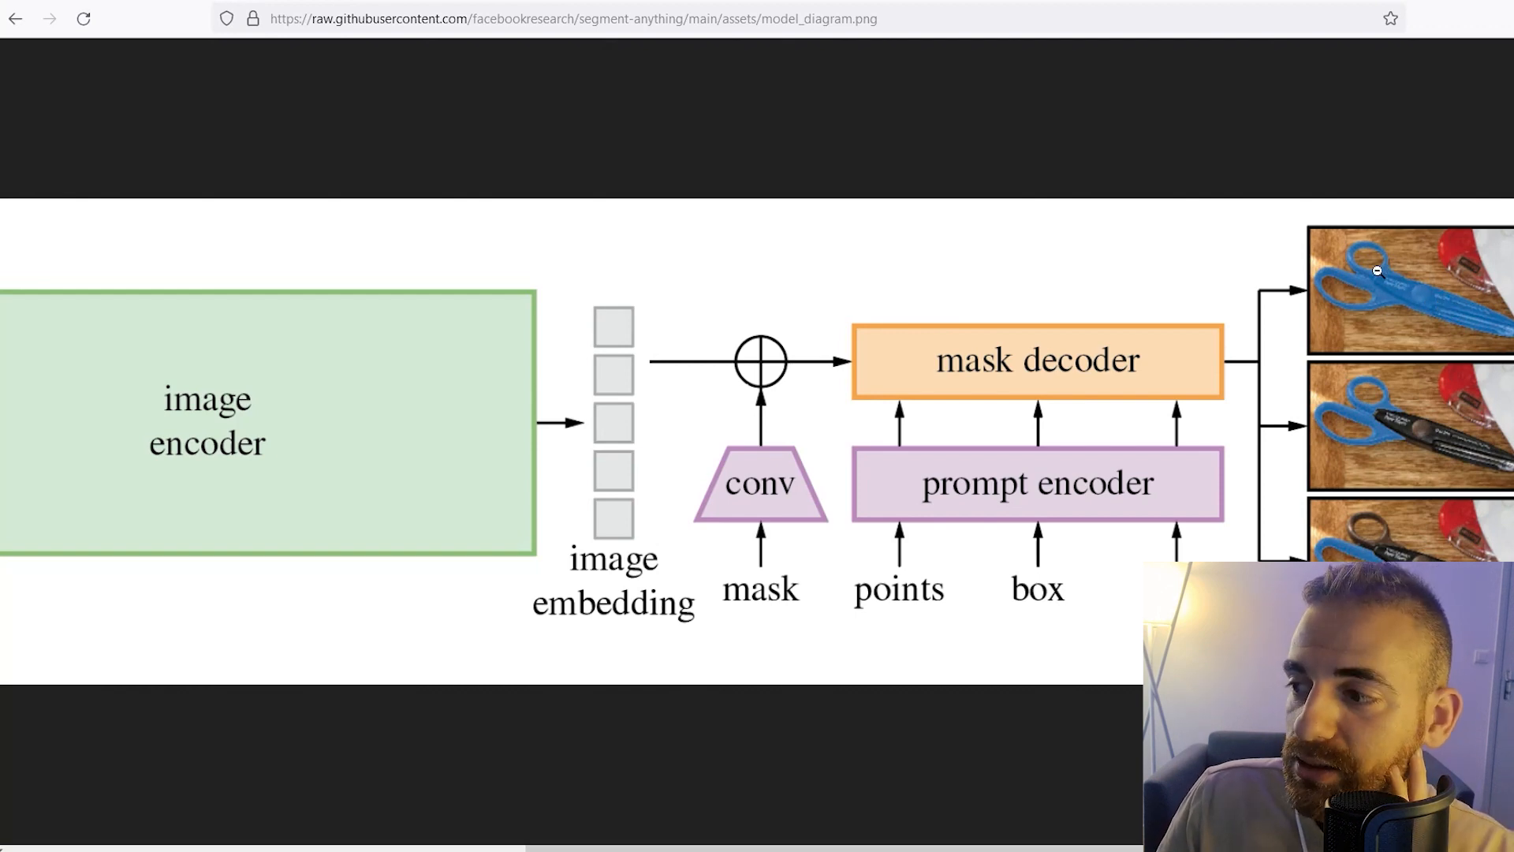
pyautogui.click(1402, 328)
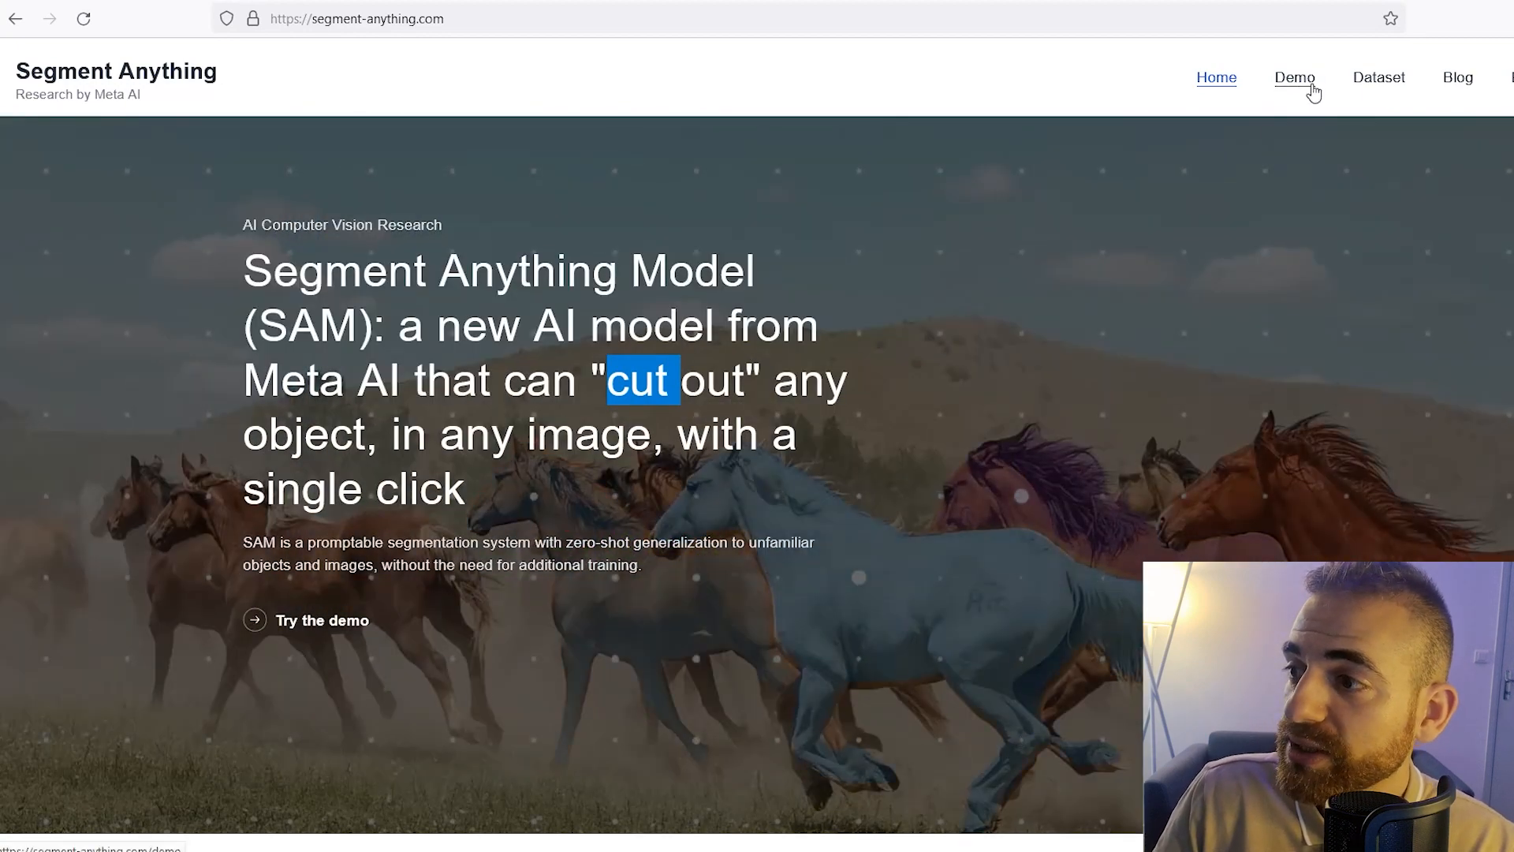
# Open the Segment Anything website's demo and agree to its terms and conditions.
pyautogui.click(1313, 92)
pyautogui.click(651, 545)
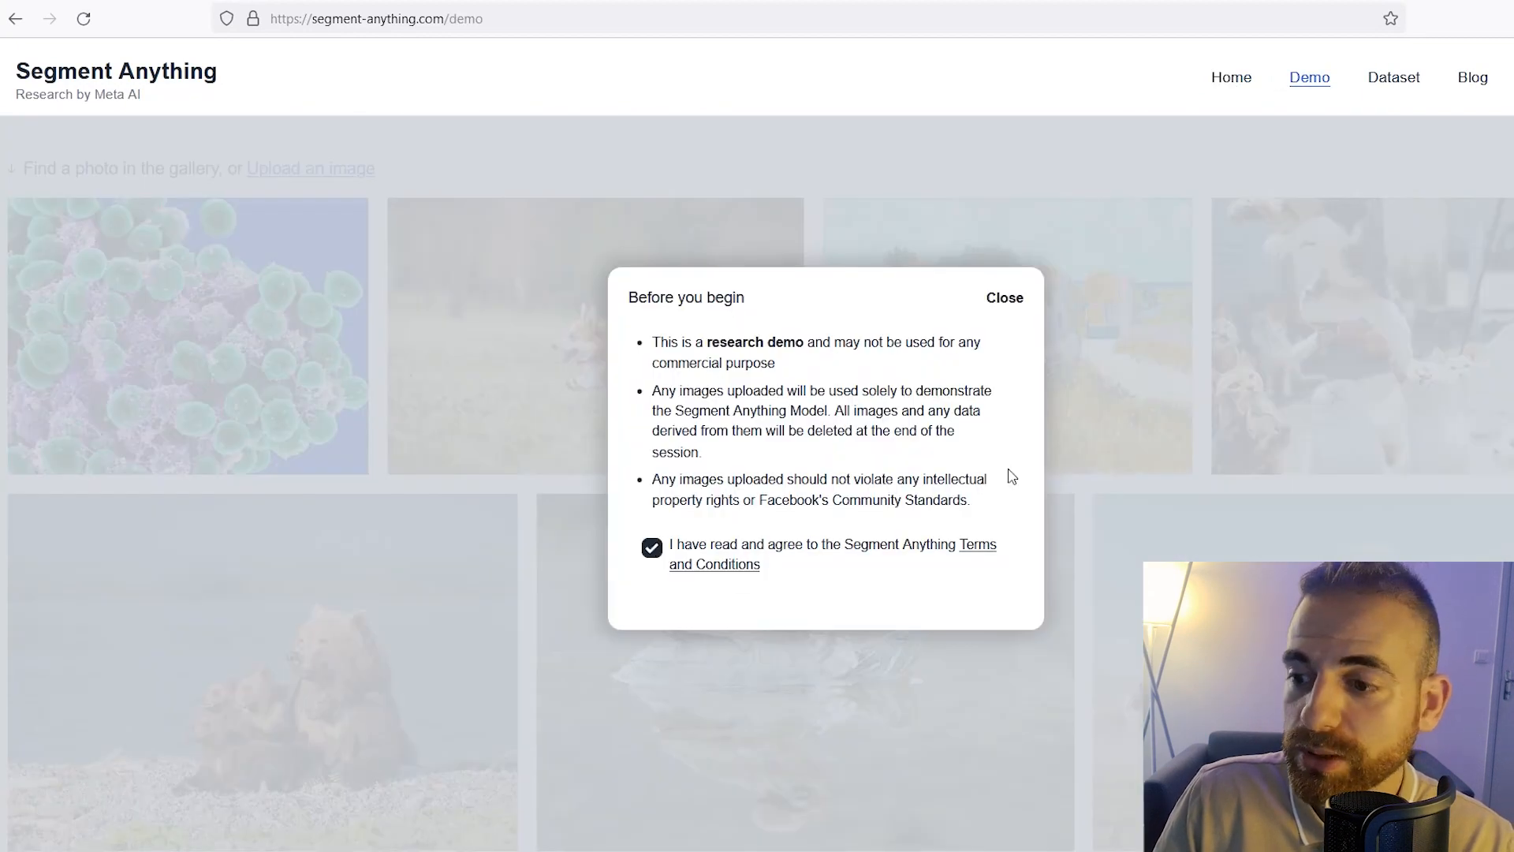
# Segment objects in gallery photos with drawn boxes: the running corgi, the small clownfish and the larger fish above the coral.
pyautogui.click(630, 215)
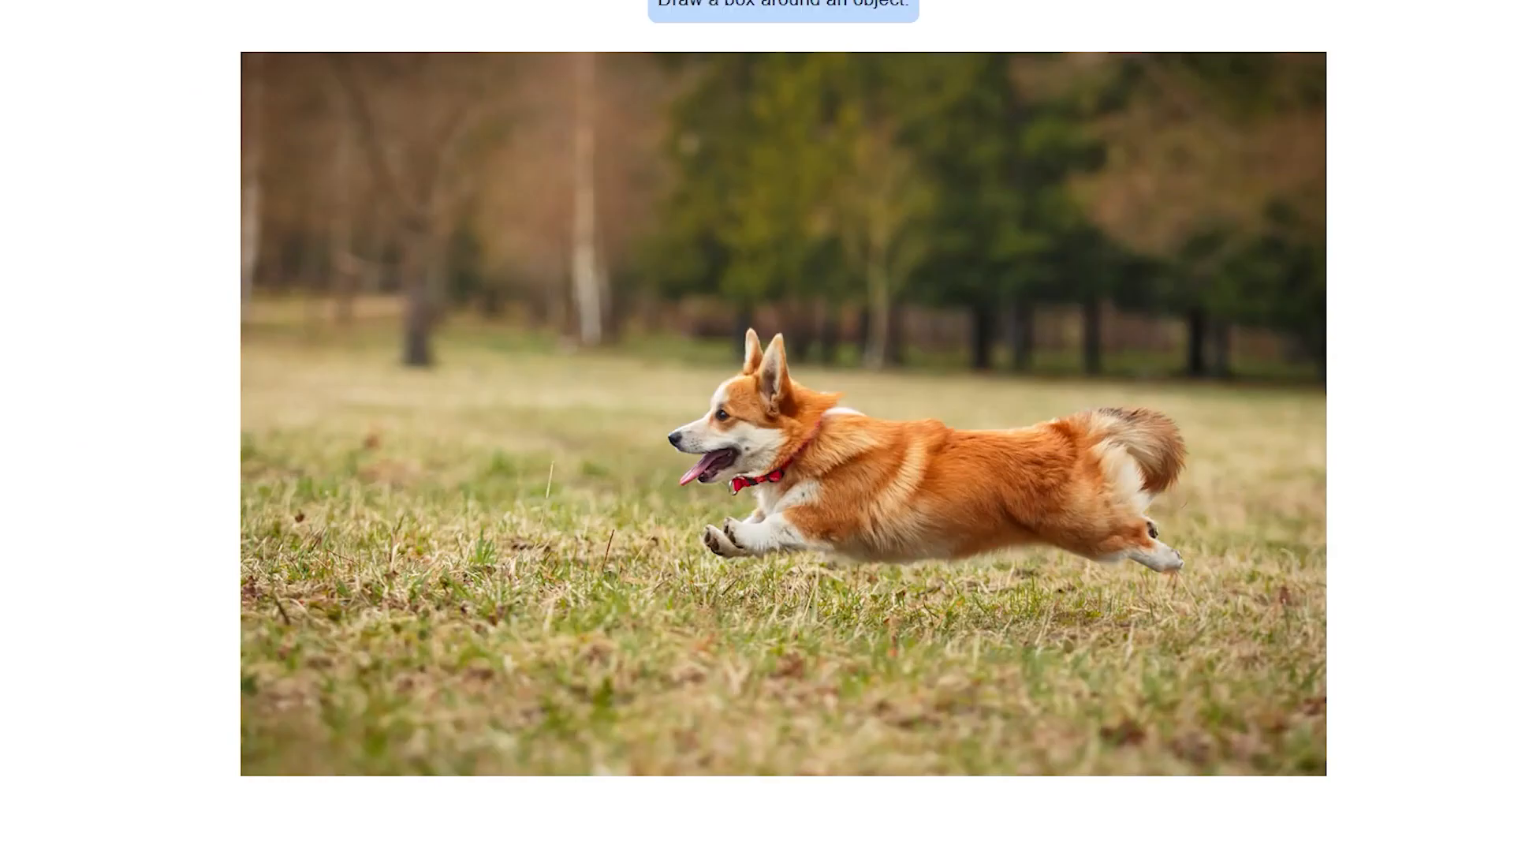
pyautogui.moveTo(573, 236); pyautogui.dragTo(1225, 643)
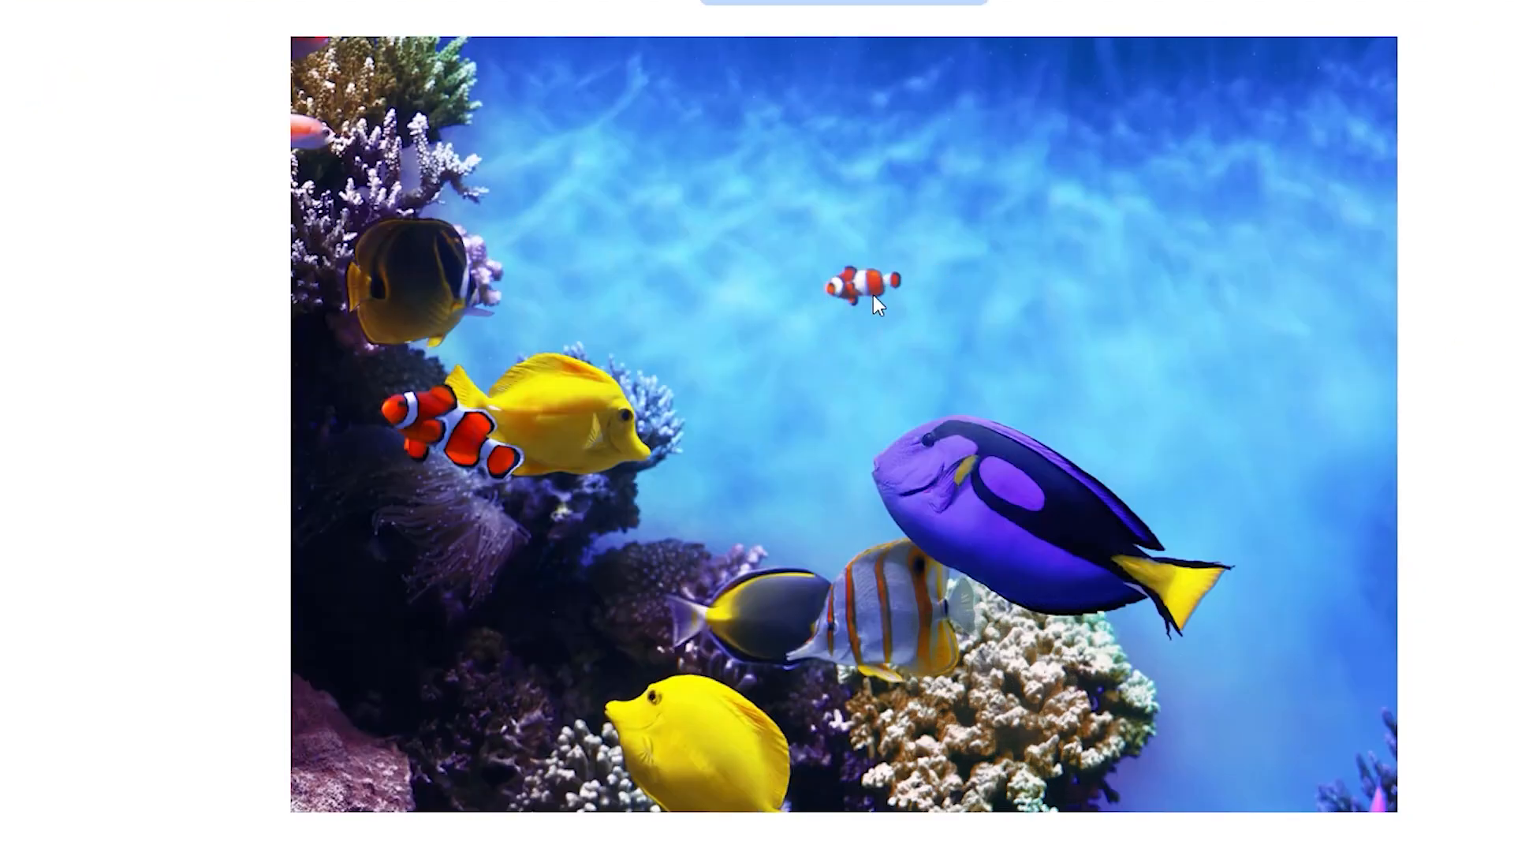
pyautogui.moveTo(765, 199); pyautogui.dragTo(956, 322)
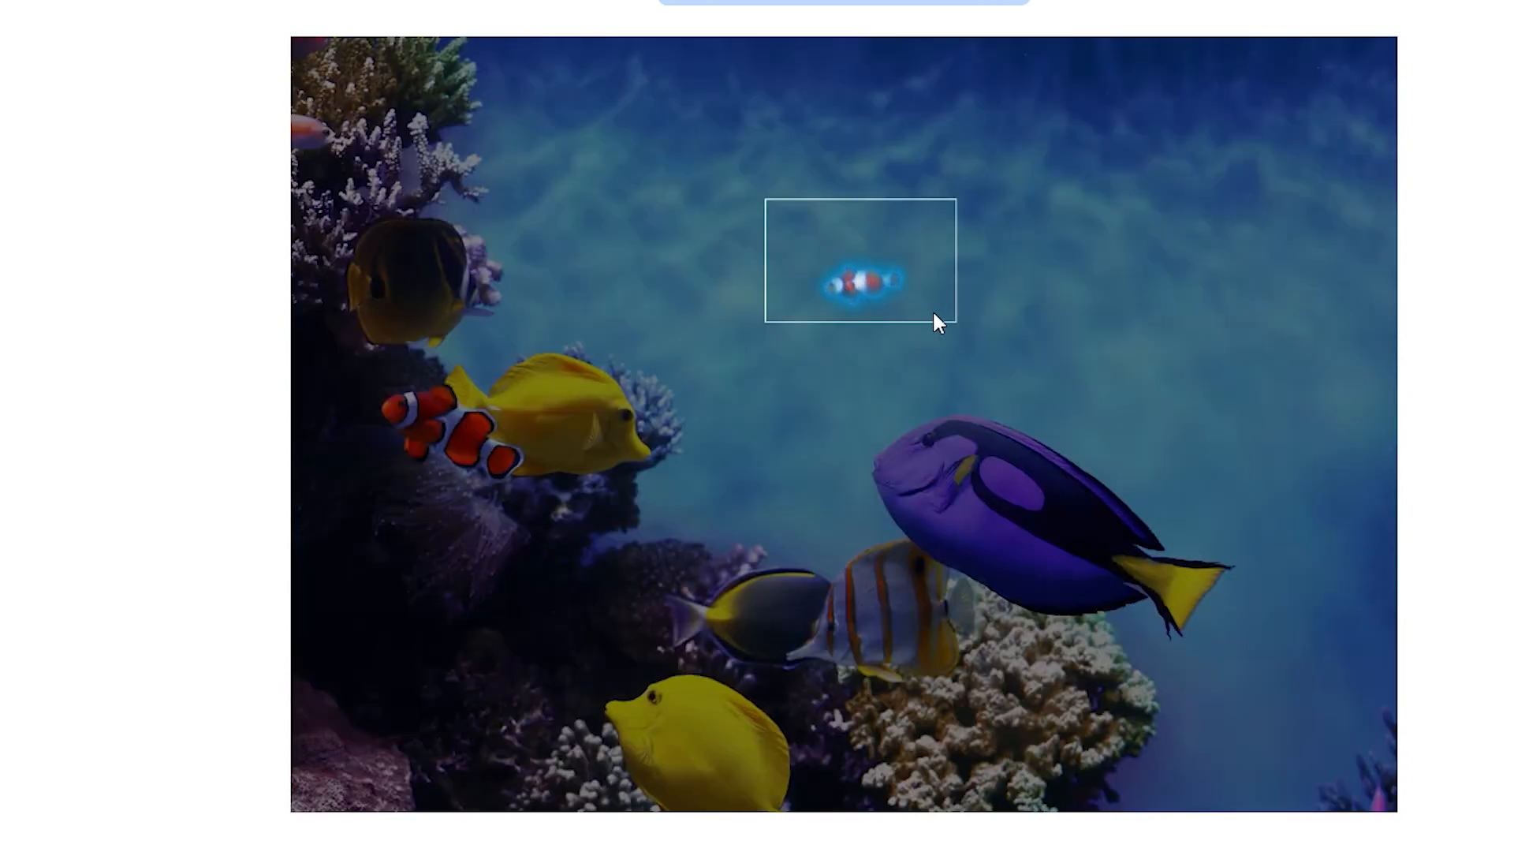
pyautogui.moveTo(805, 351); pyautogui.dragTo(1262, 648)
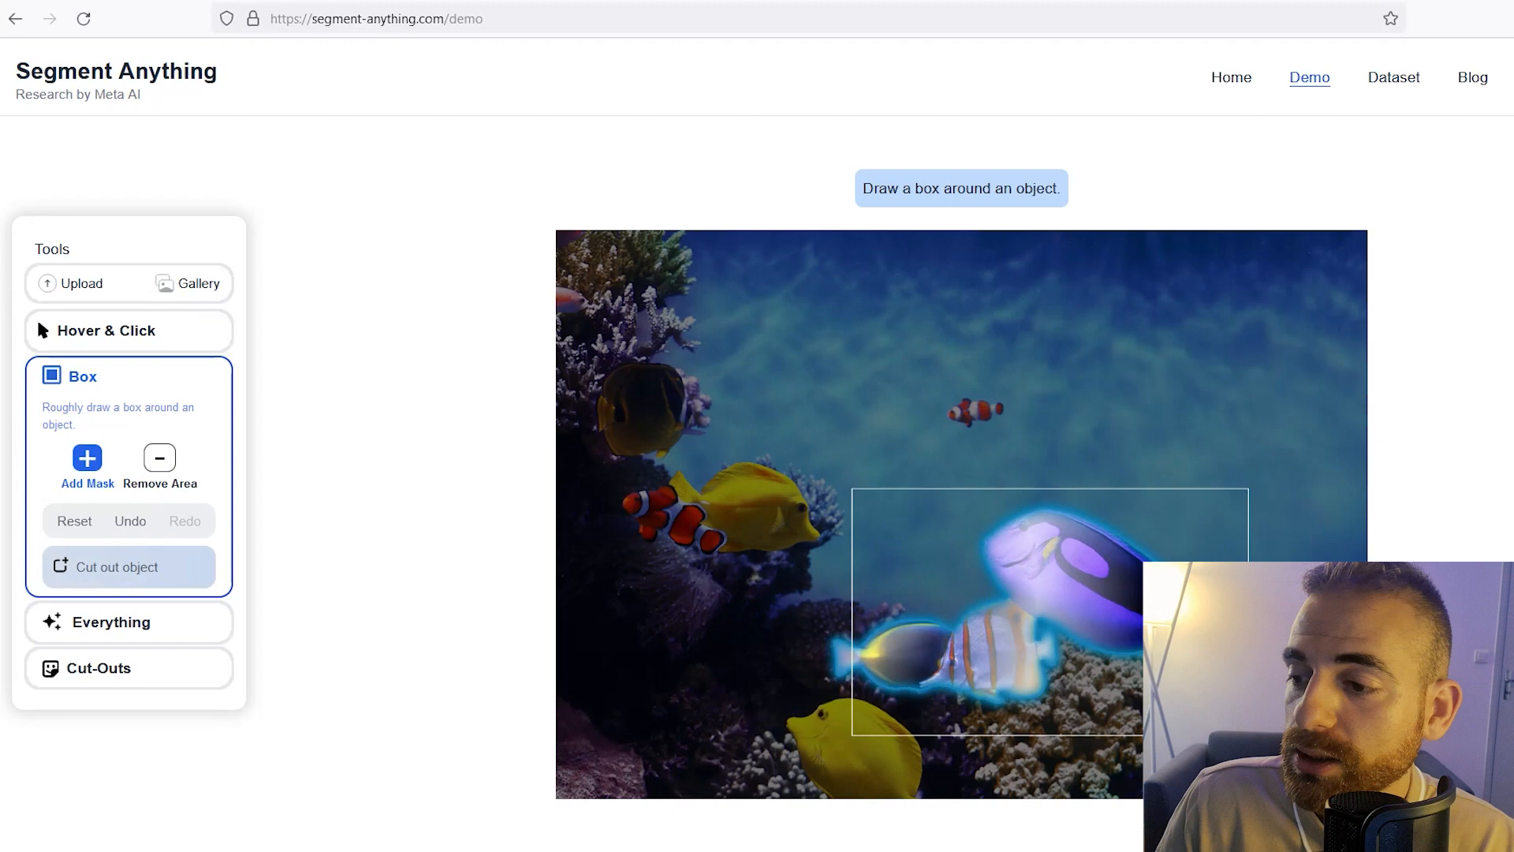
pyautogui.moveTo(1247, 734)
pyautogui.mouseDown()
pyautogui.moveTo(936, 473)
pyautogui.moveTo(1267, 740)
pyautogui.moveTo(1270, 720)
pyautogui.moveTo(1273, 743)
pyautogui.mouseUp()
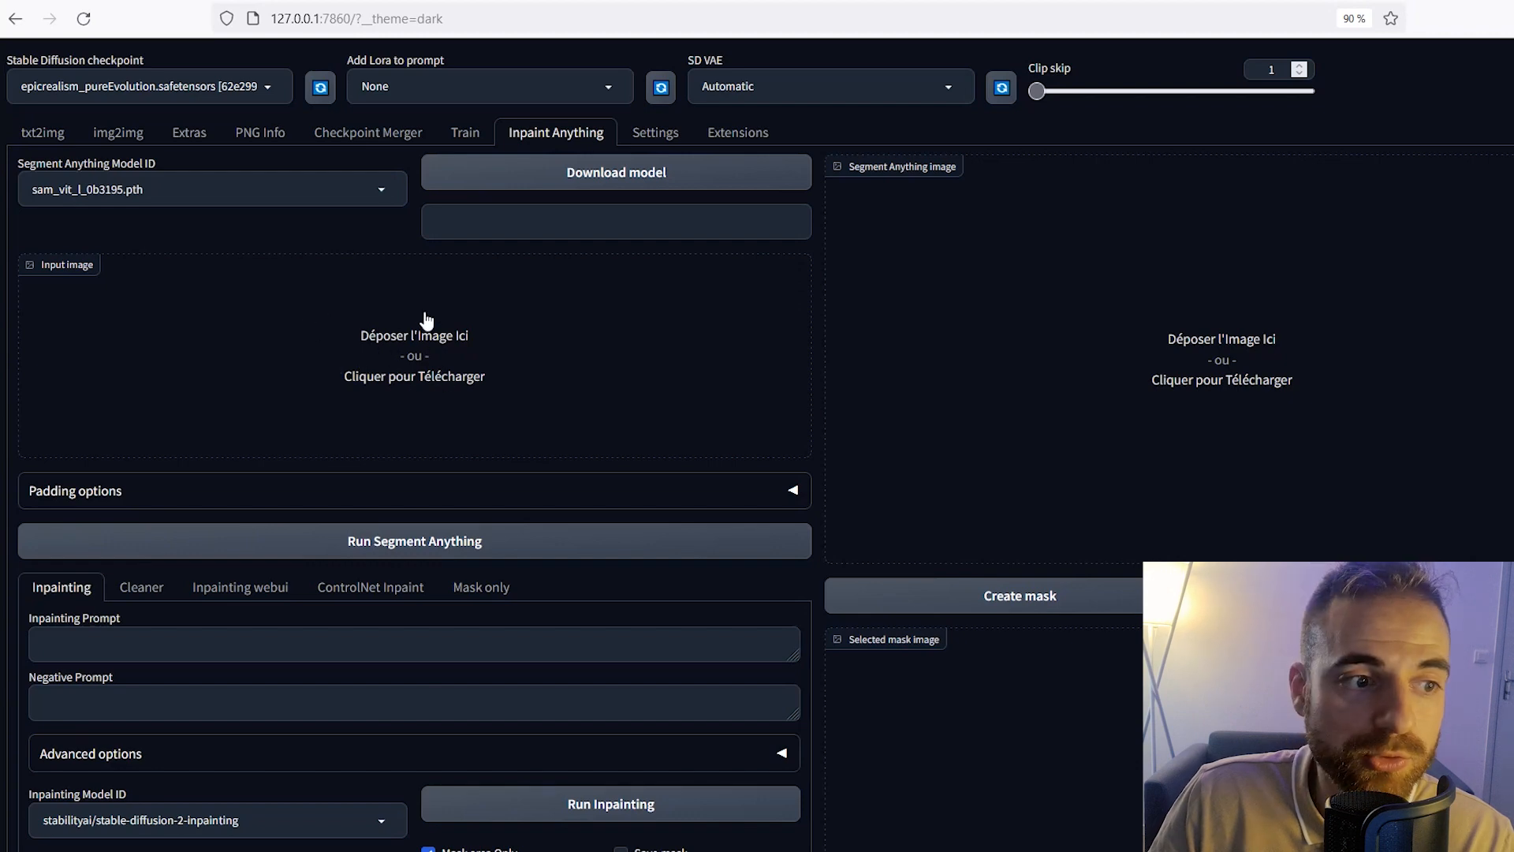
# Load the kitchen photo as the input image and segment it with the sam_vit_h_4b8939.pth model.
pyautogui.moveTo(529, 375); pyautogui.dragTo(462, 370)
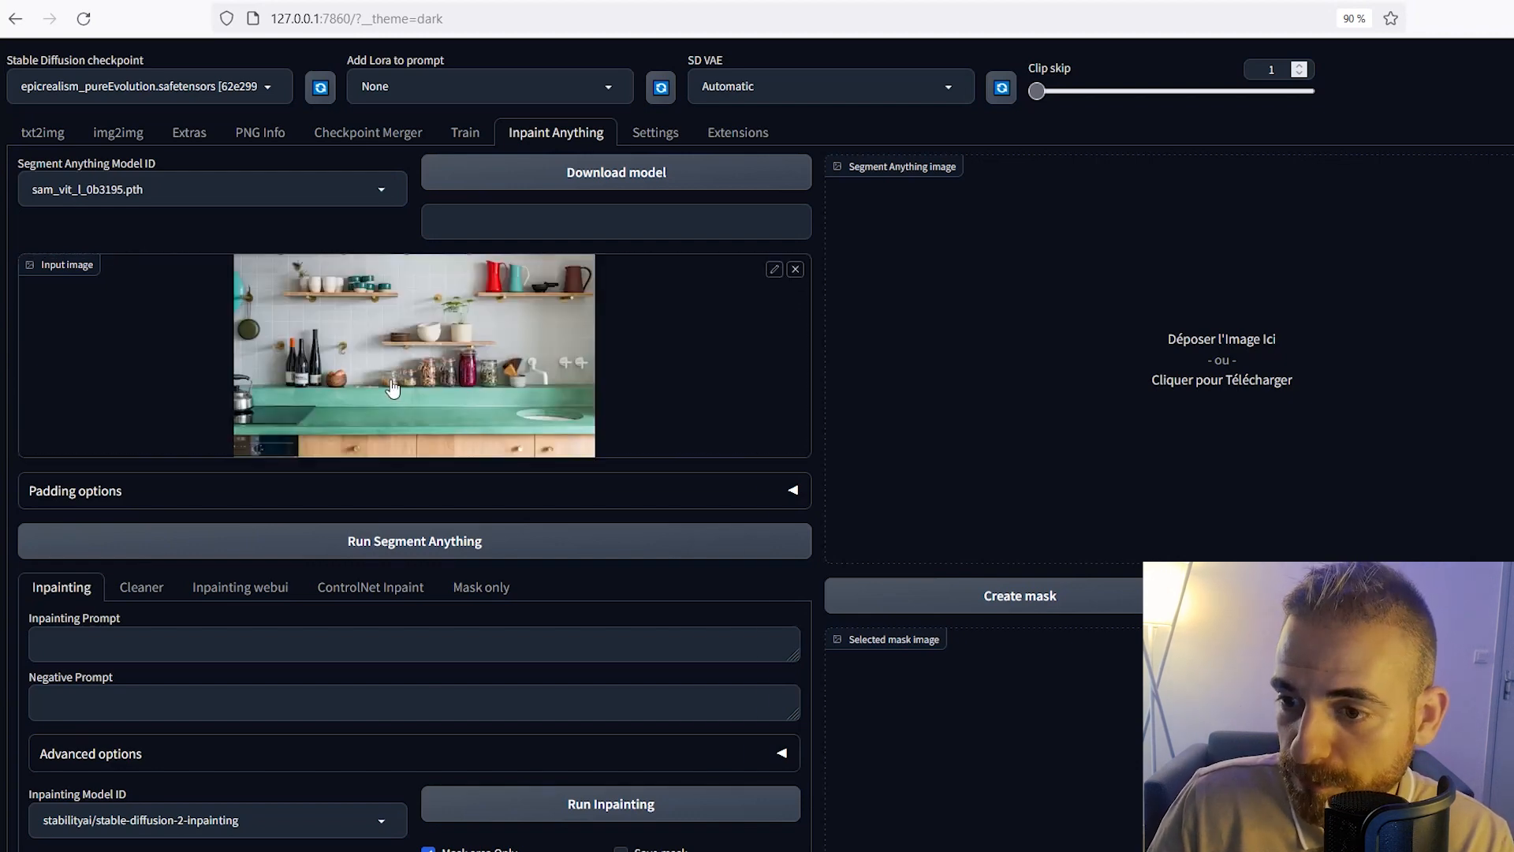
pyautogui.click(206, 189)
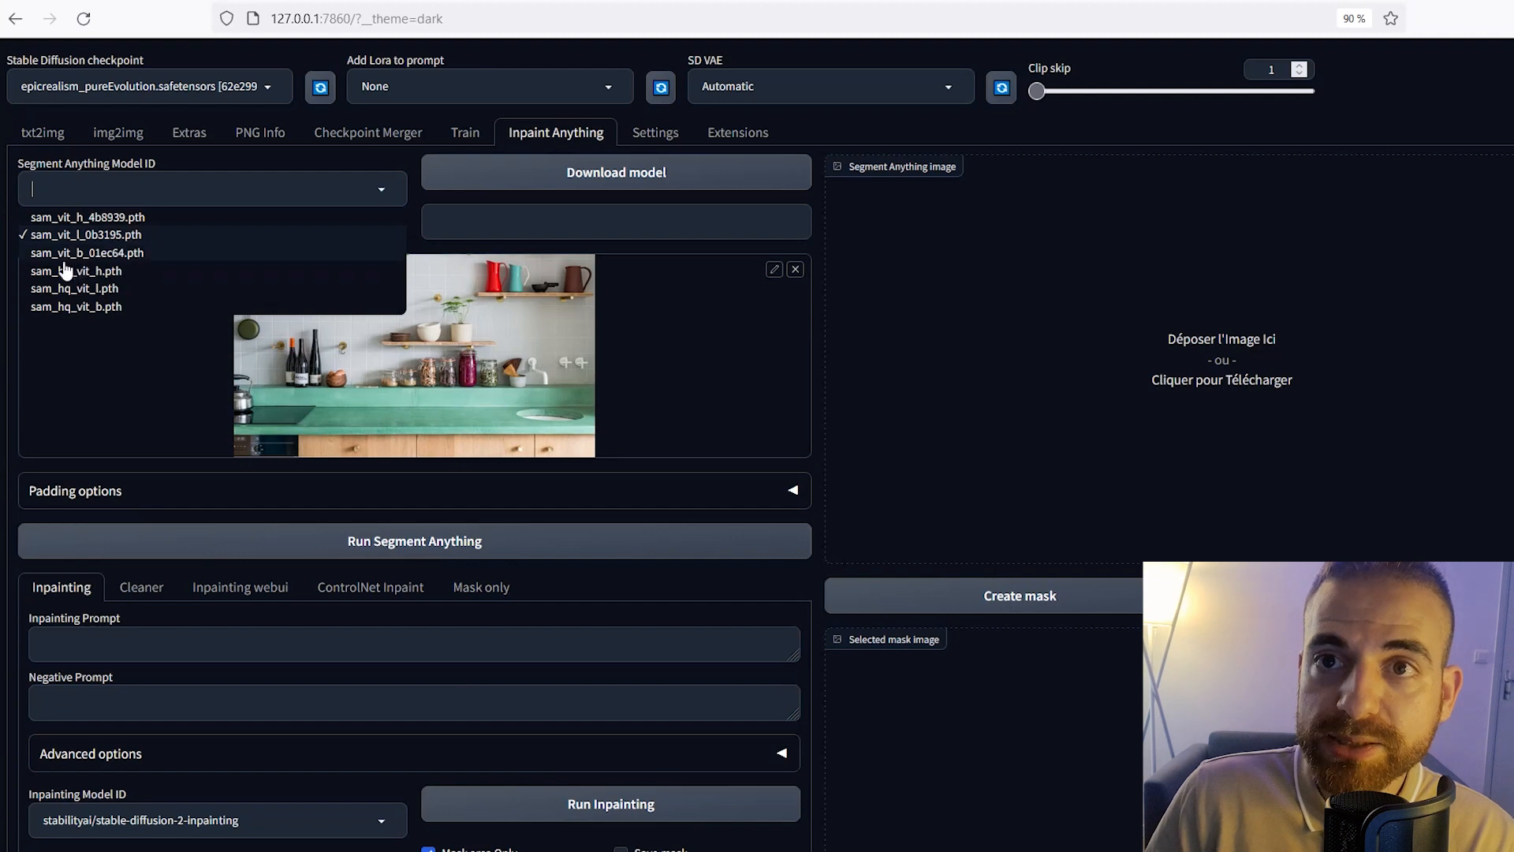
pyautogui.click(163, 219)
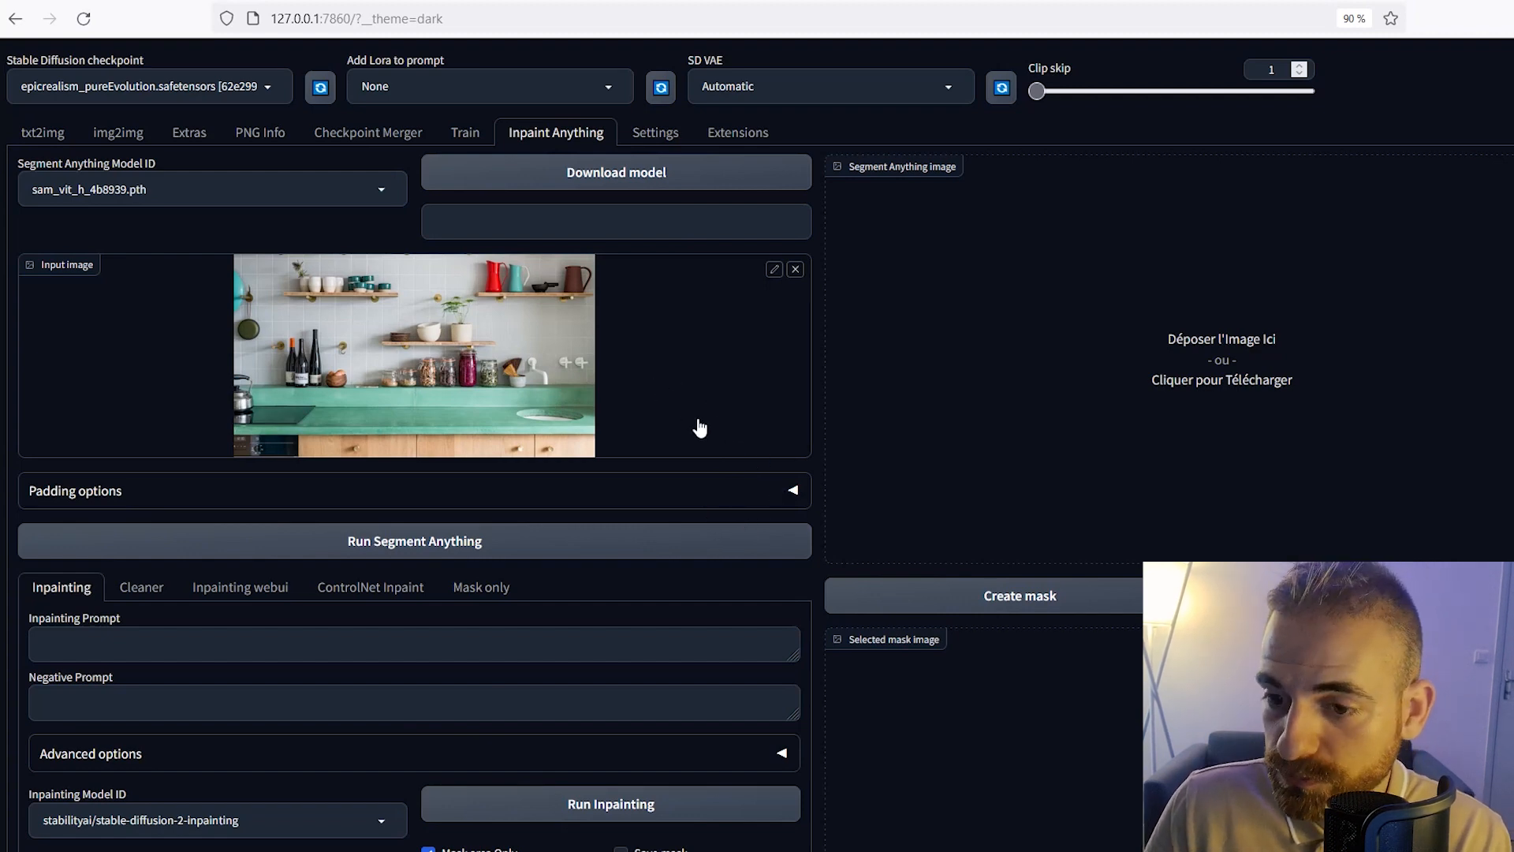
pyautogui.click(513, 491)
pyautogui.scroll(-1, 427, 442)
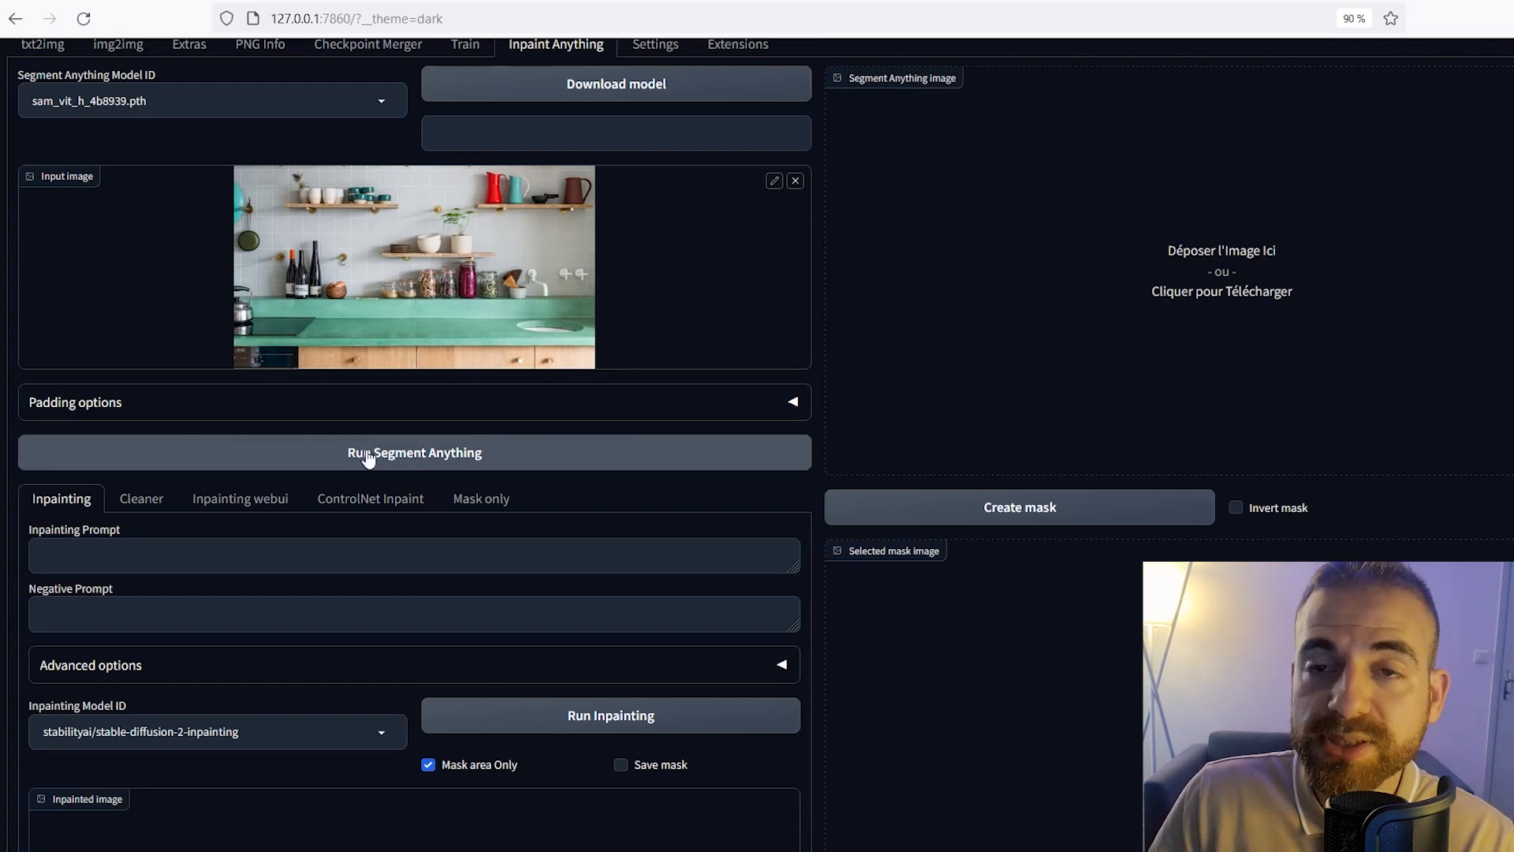
pyautogui.click(477, 453)
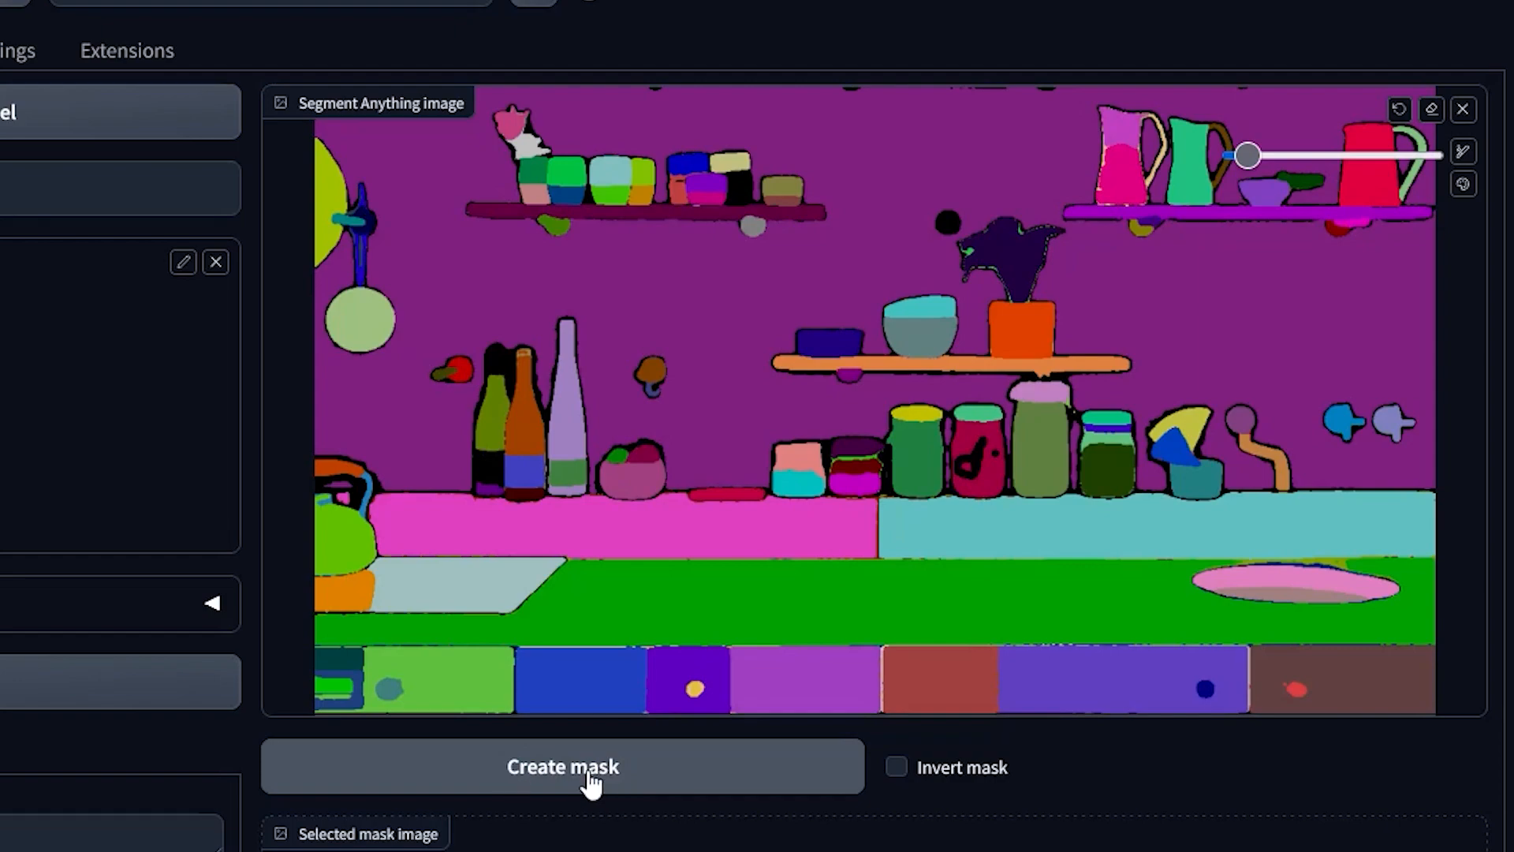
# Create a mask from the marked glass jar and inpaint it as "Jar of rice" with the saik0s/realistic_vision_inpainting model.
pyautogui.click(567, 759)
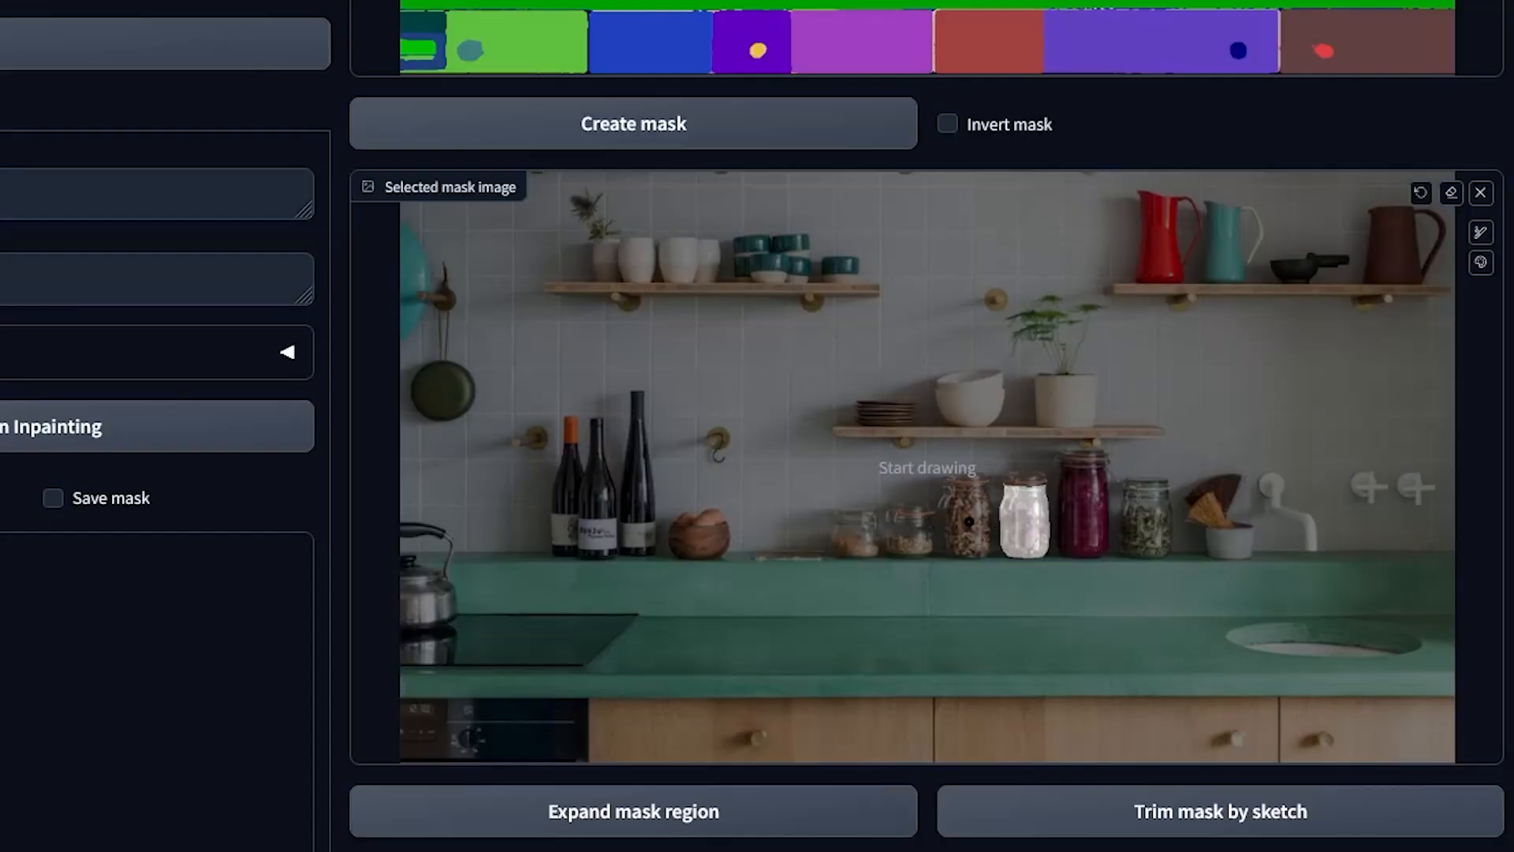
pyautogui.scroll(-2, 725, 603)
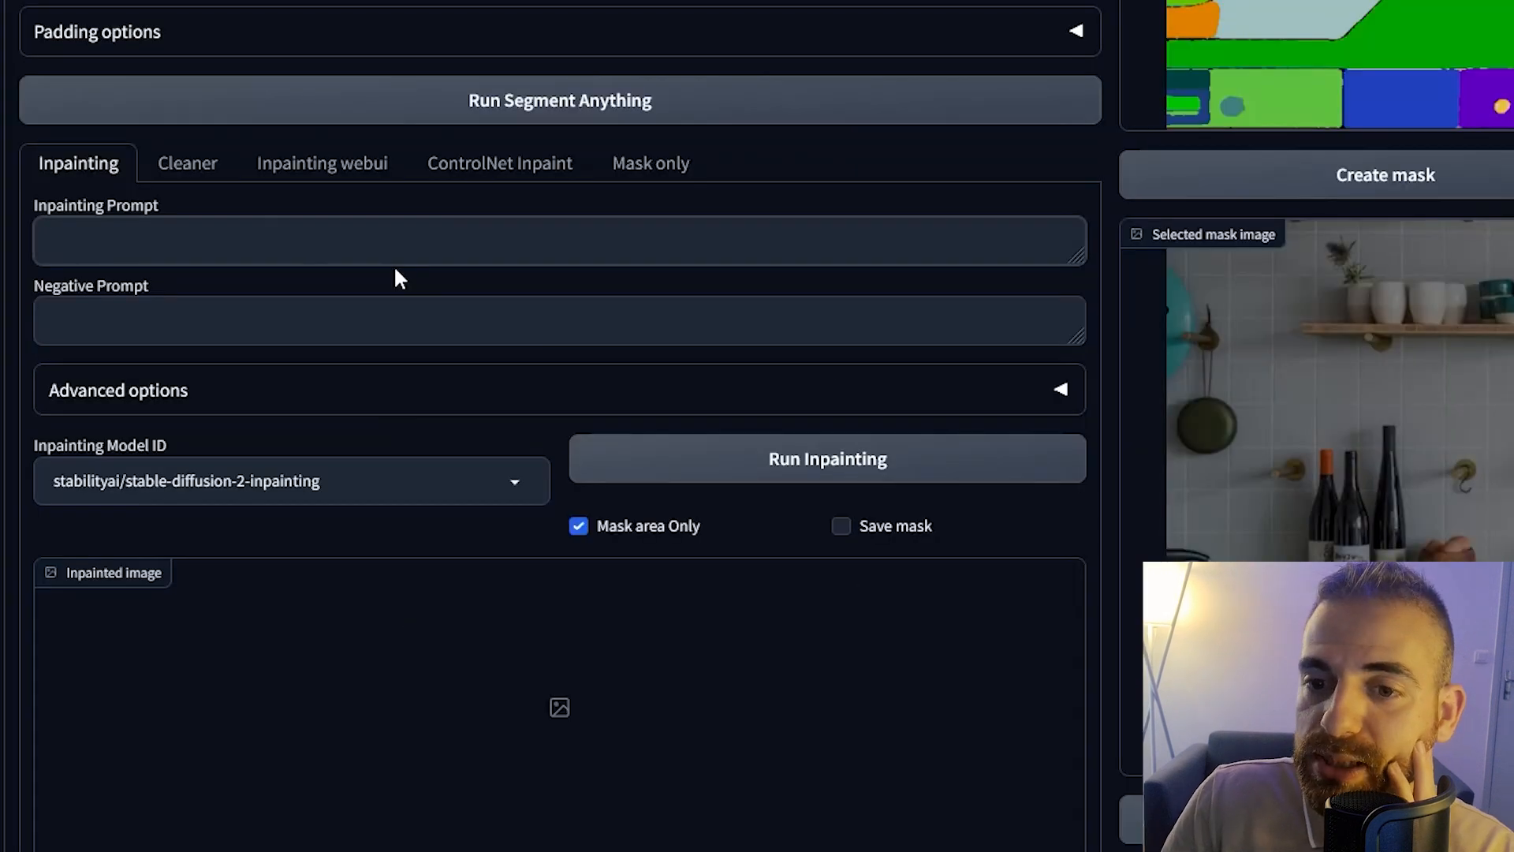
pyautogui.click(410, 244)
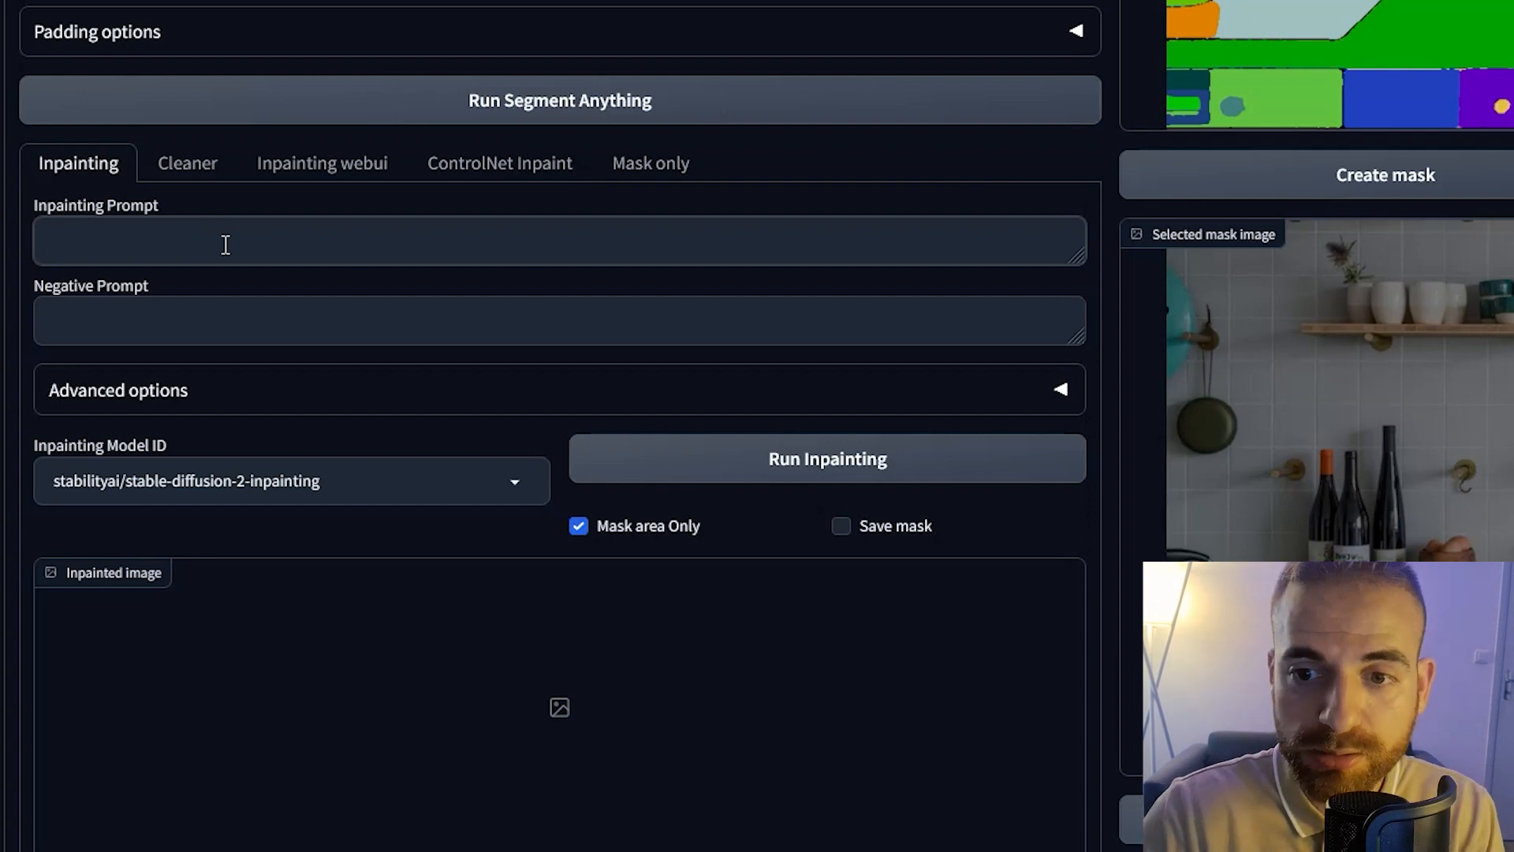
pyautogui.write('Jar of rice')
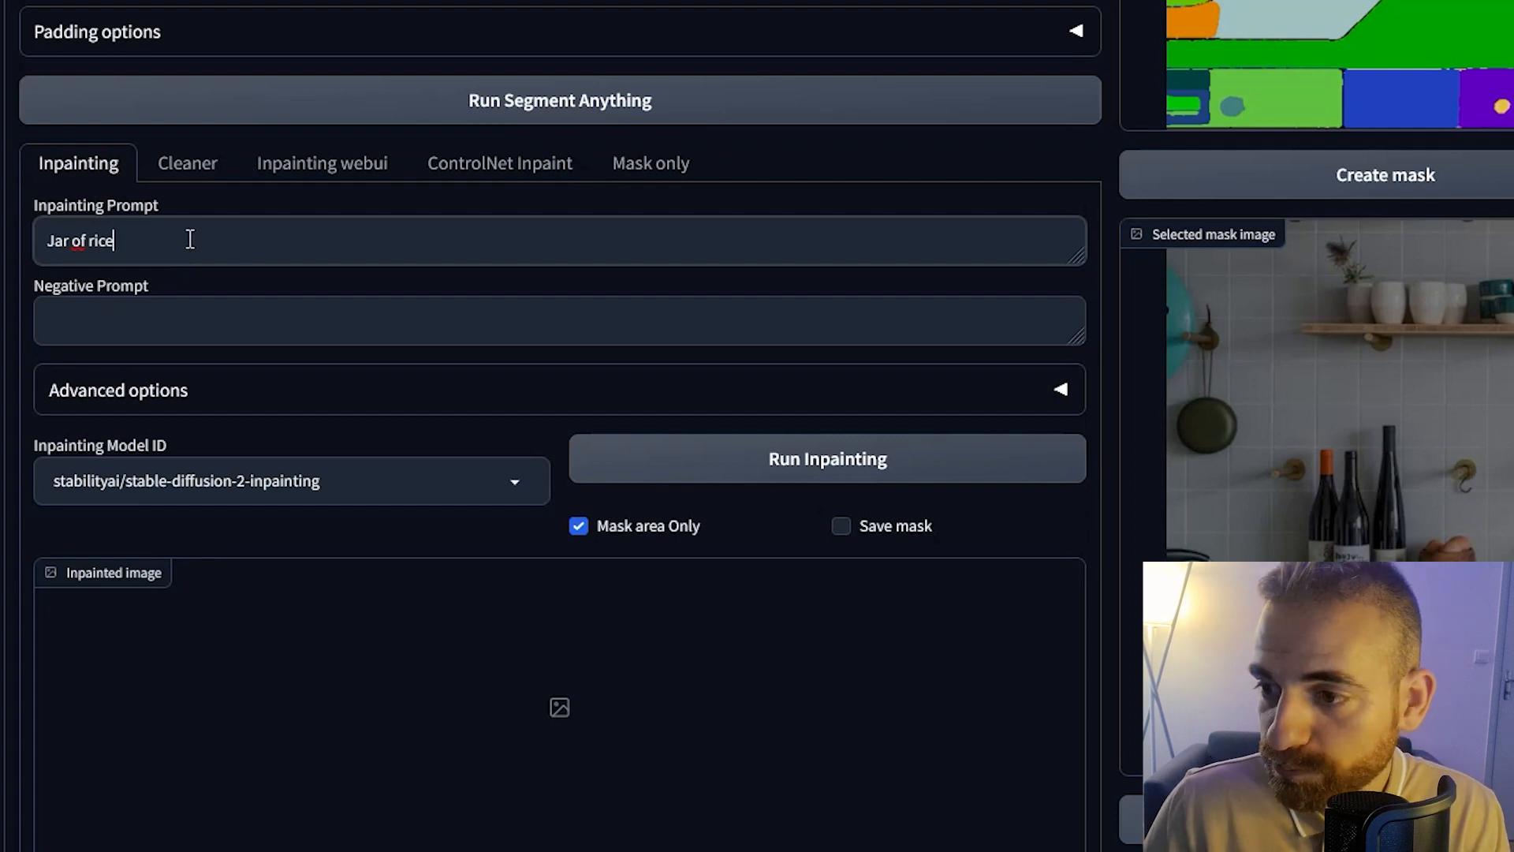
pyautogui.click(475, 477)
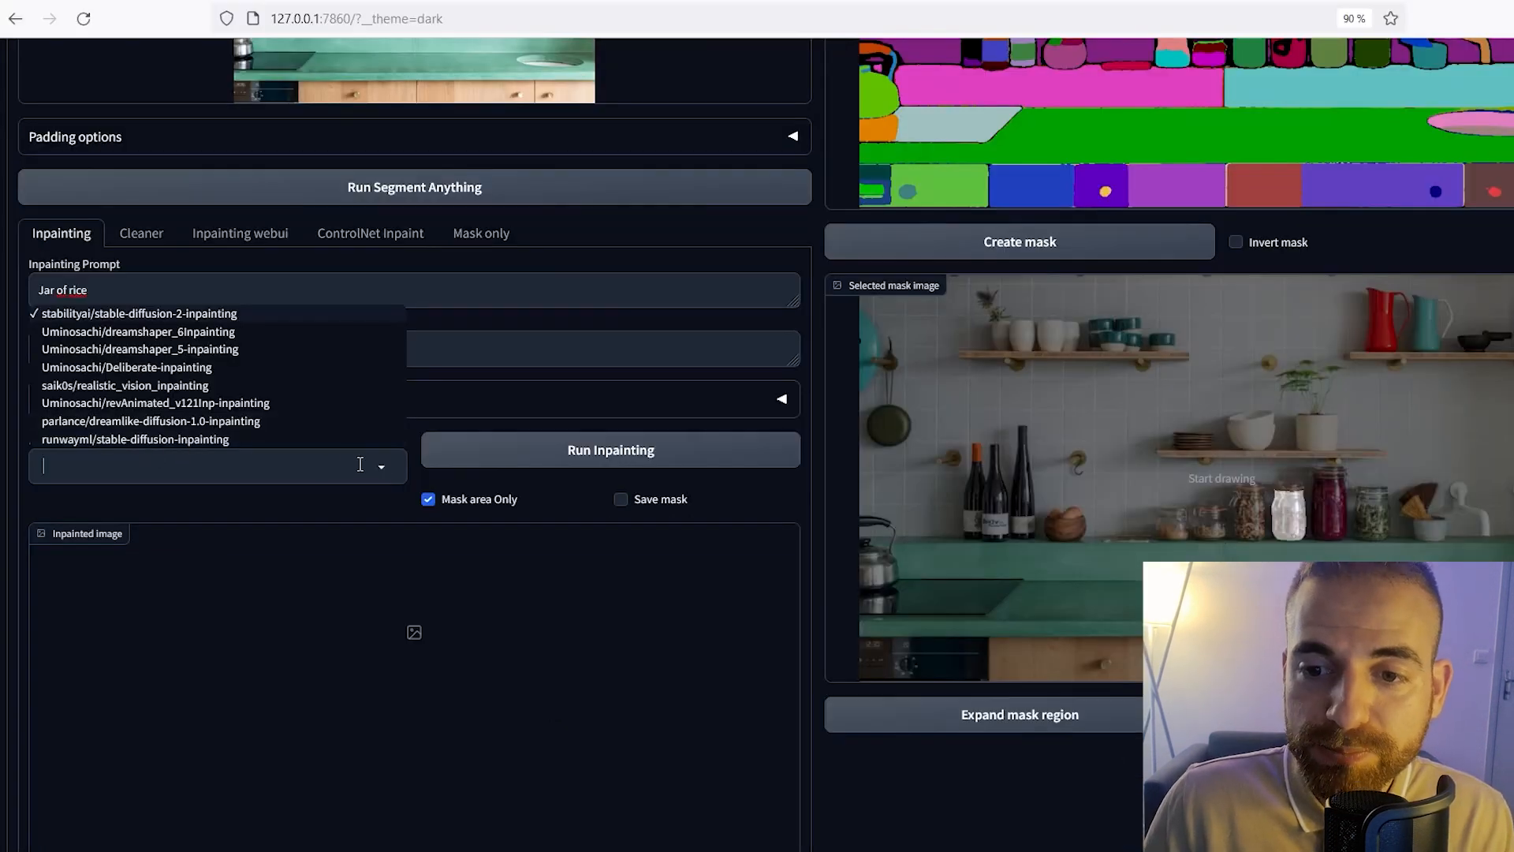
pyautogui.click(271, 498)
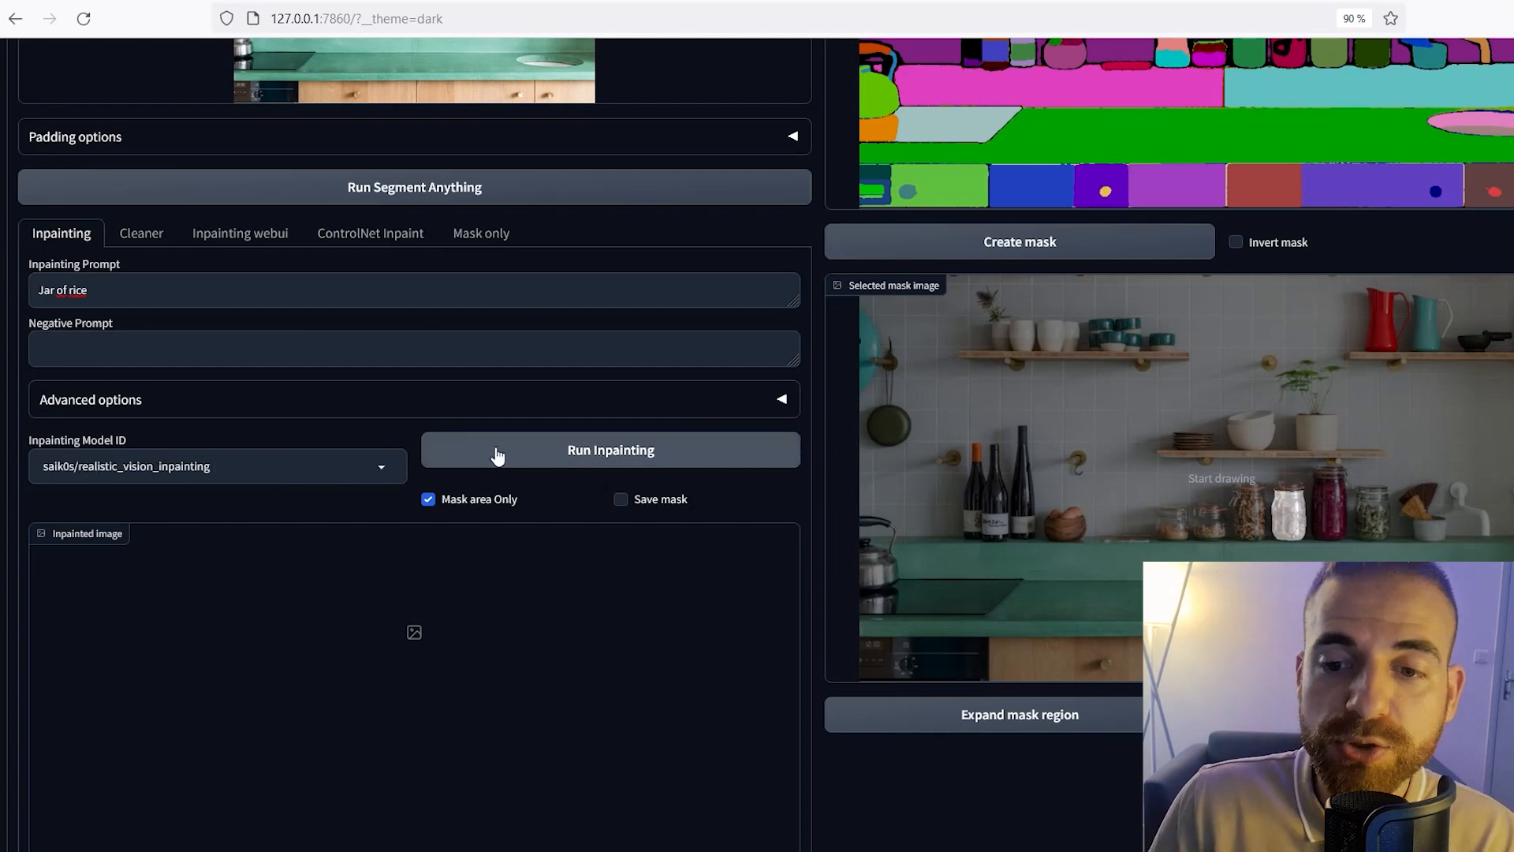
pyautogui.click(498, 456)
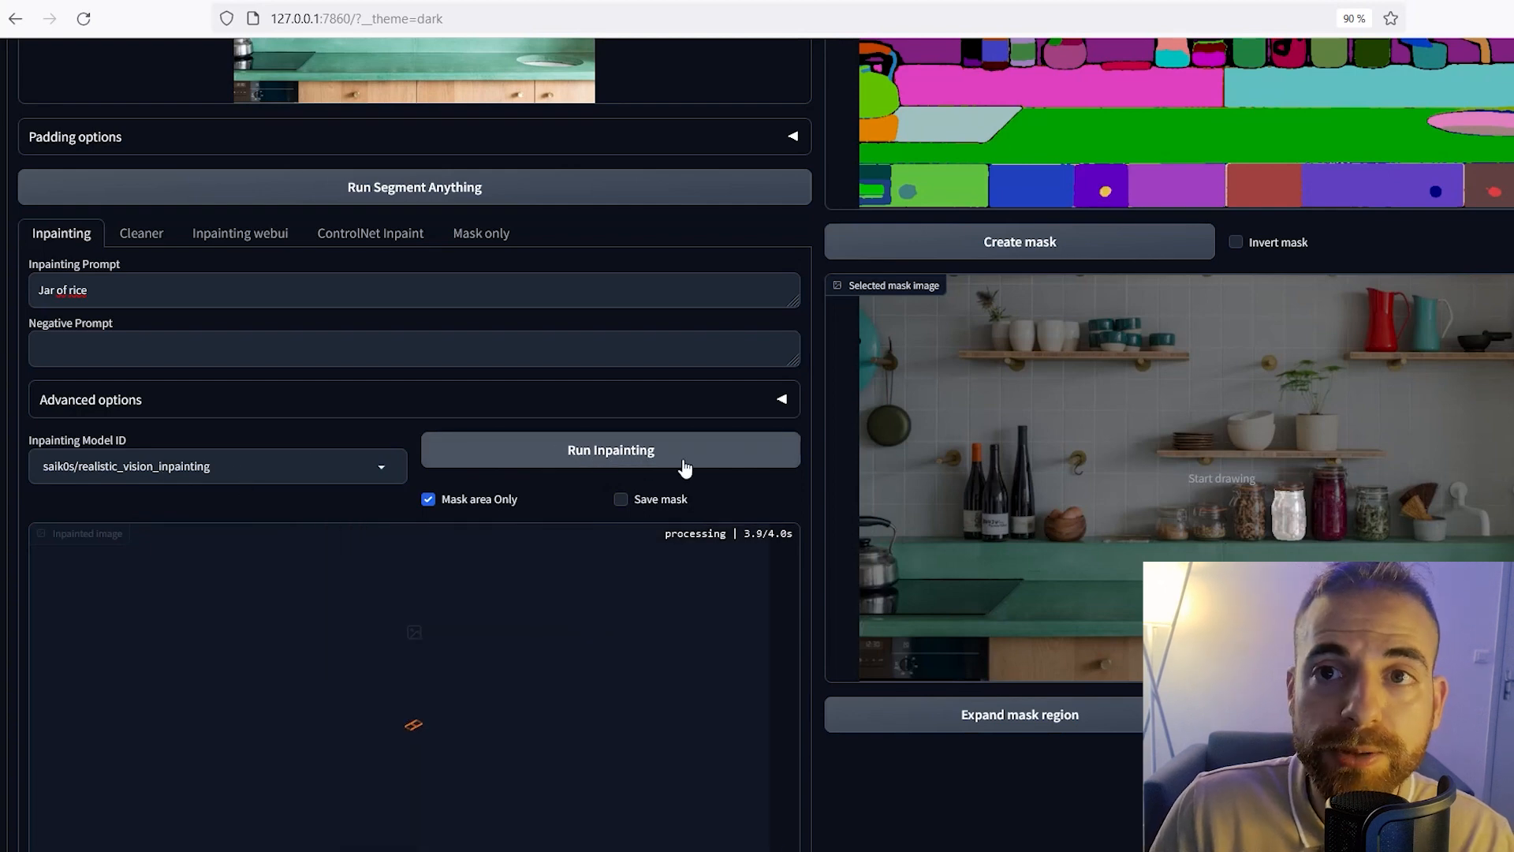
# Review the sampler, sampling steps, guidance scale and seed in the advanced inpainting options, and look at the inpainted kitchen.
pyautogui.click(782, 399)
pyautogui.scroll(-2, 769, 404)
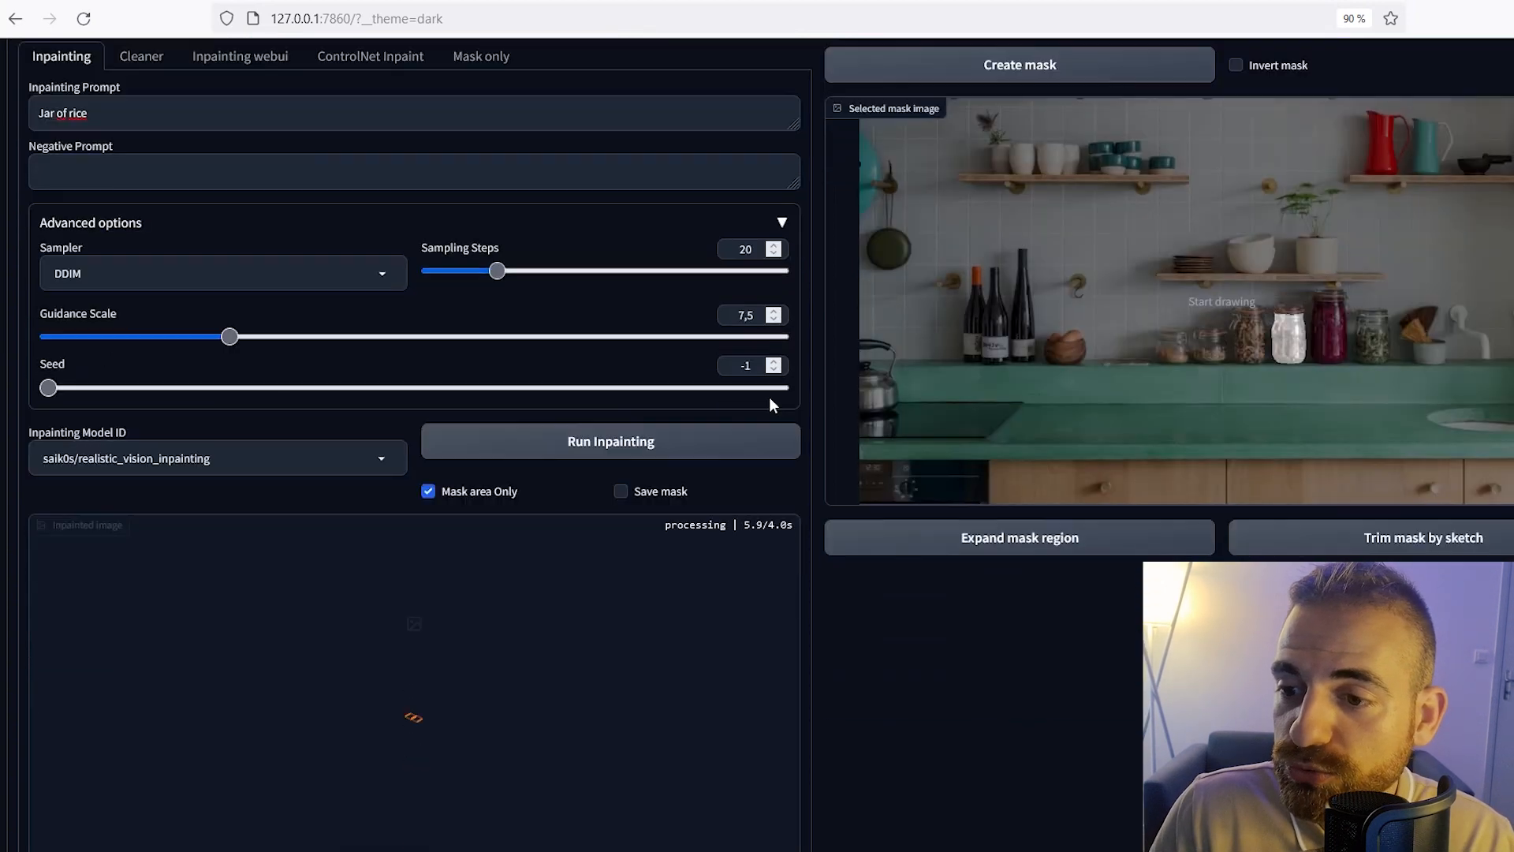
pyautogui.scroll(2, 545, 457)
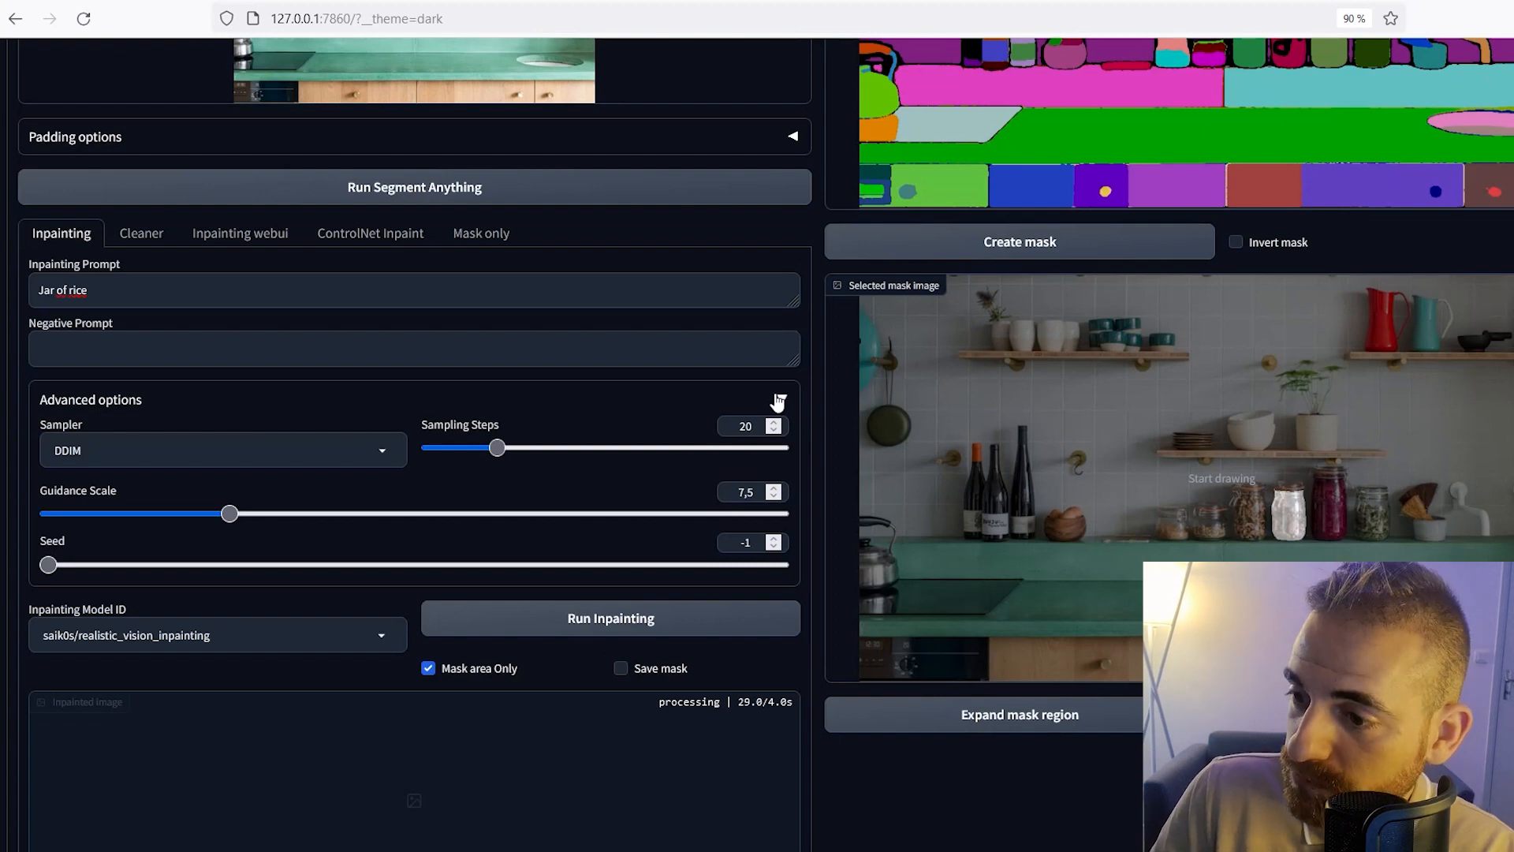
pyautogui.click(779, 398)
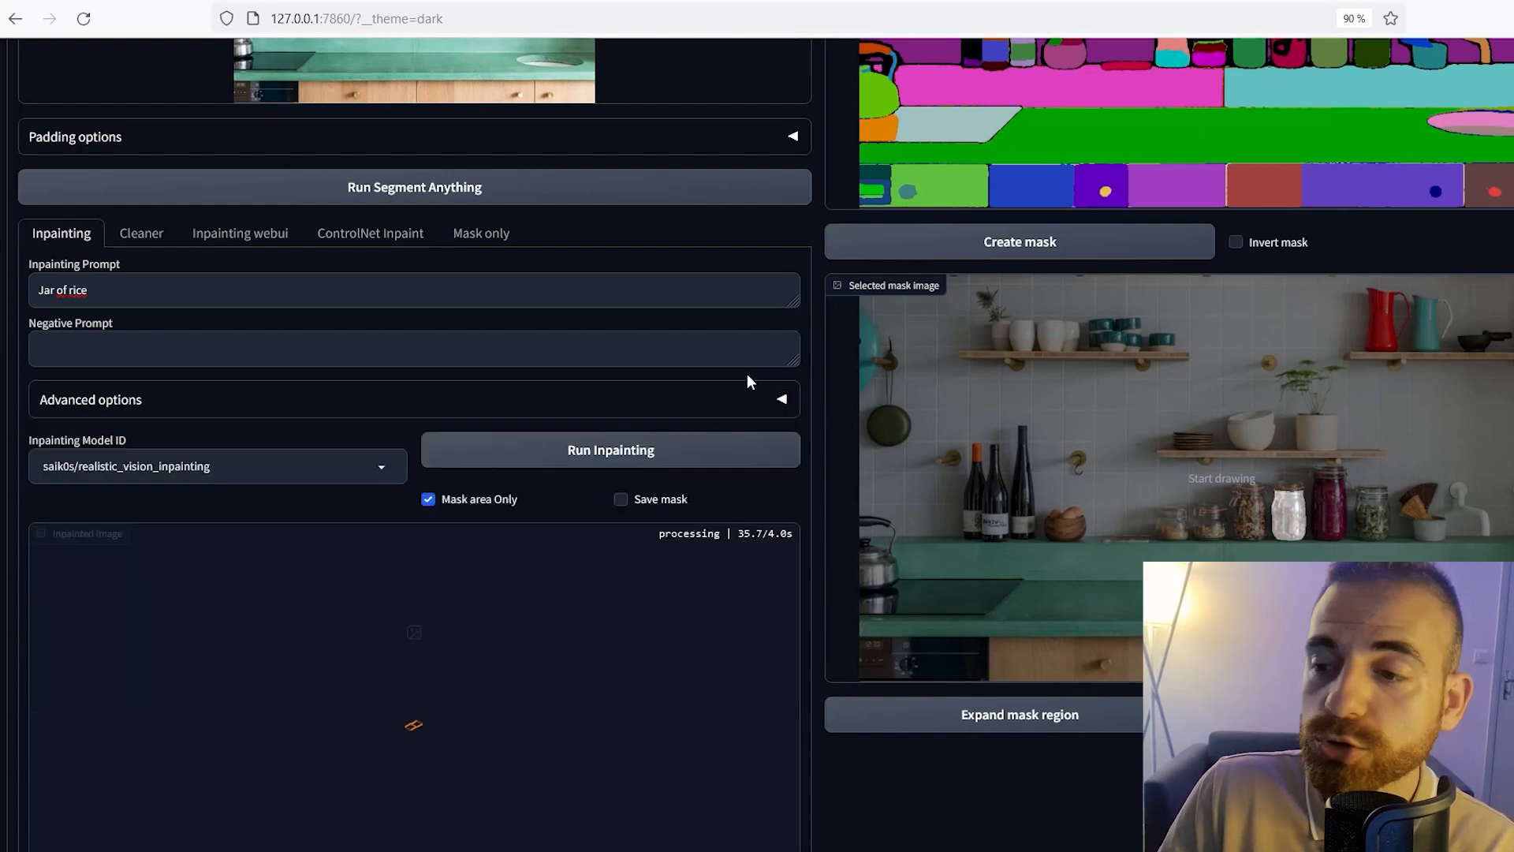
pyautogui.scroll(-2, 853, 677)
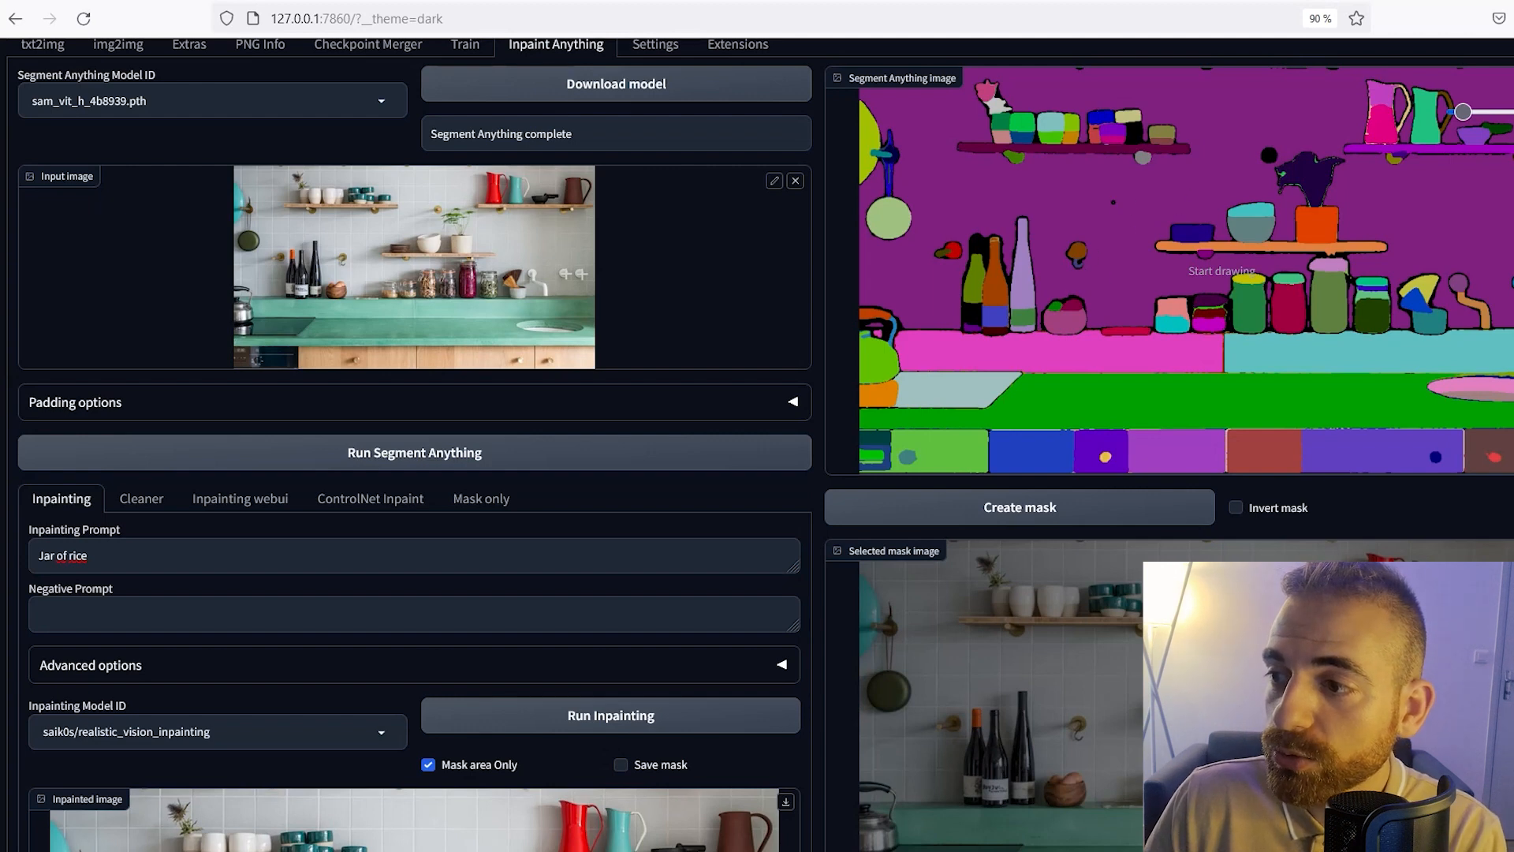
# Mark the kitchen's tiled wall in the segmentation image and create a mask from it.
pyautogui.moveTo(1102, 199); pyautogui.dragTo(1107, 209)
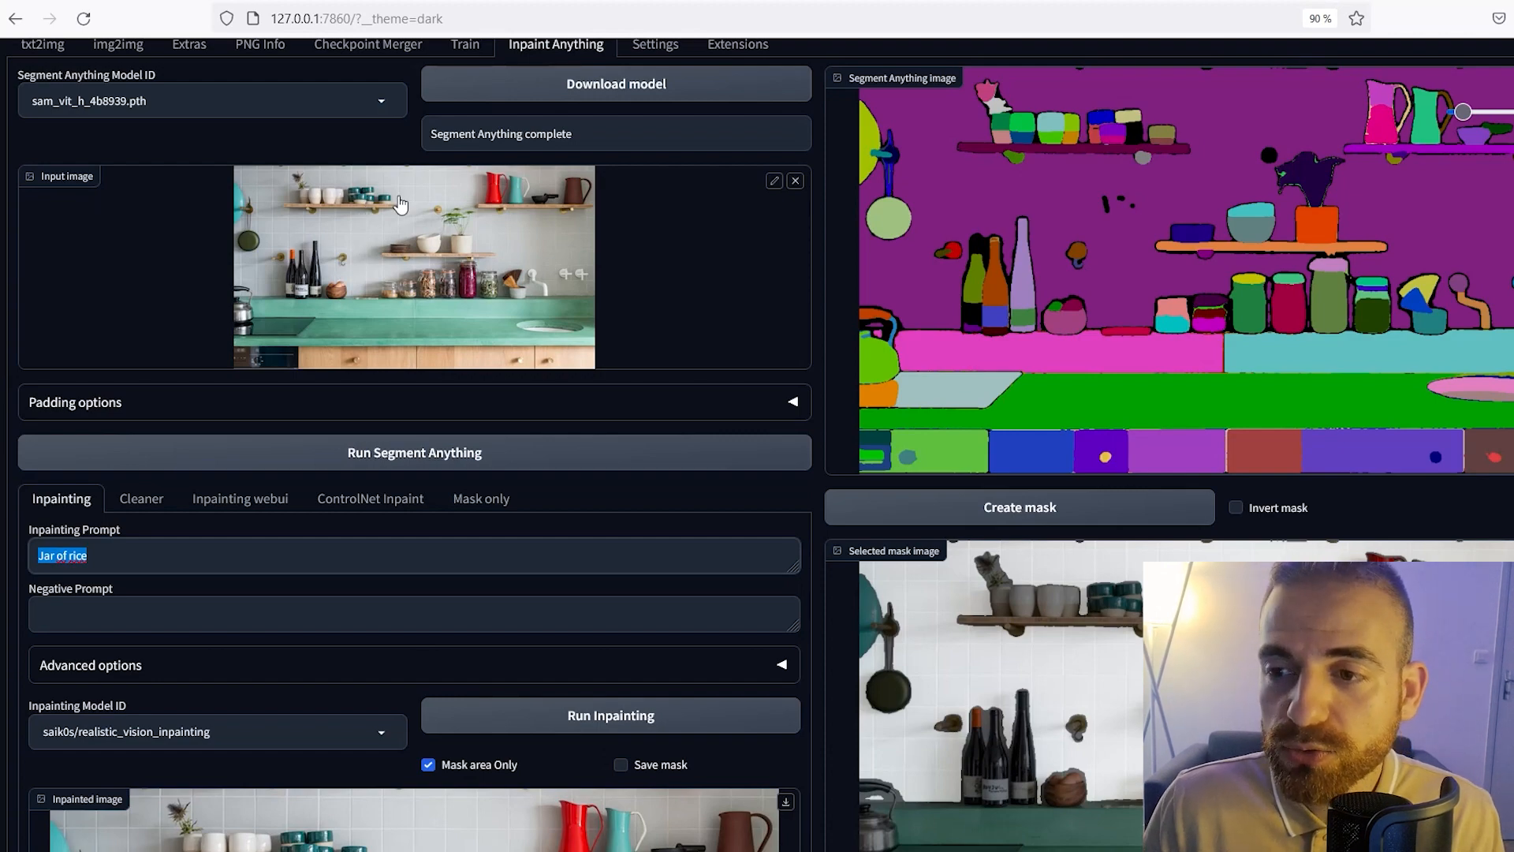
pyautogui.scroll(2, 308, 291)
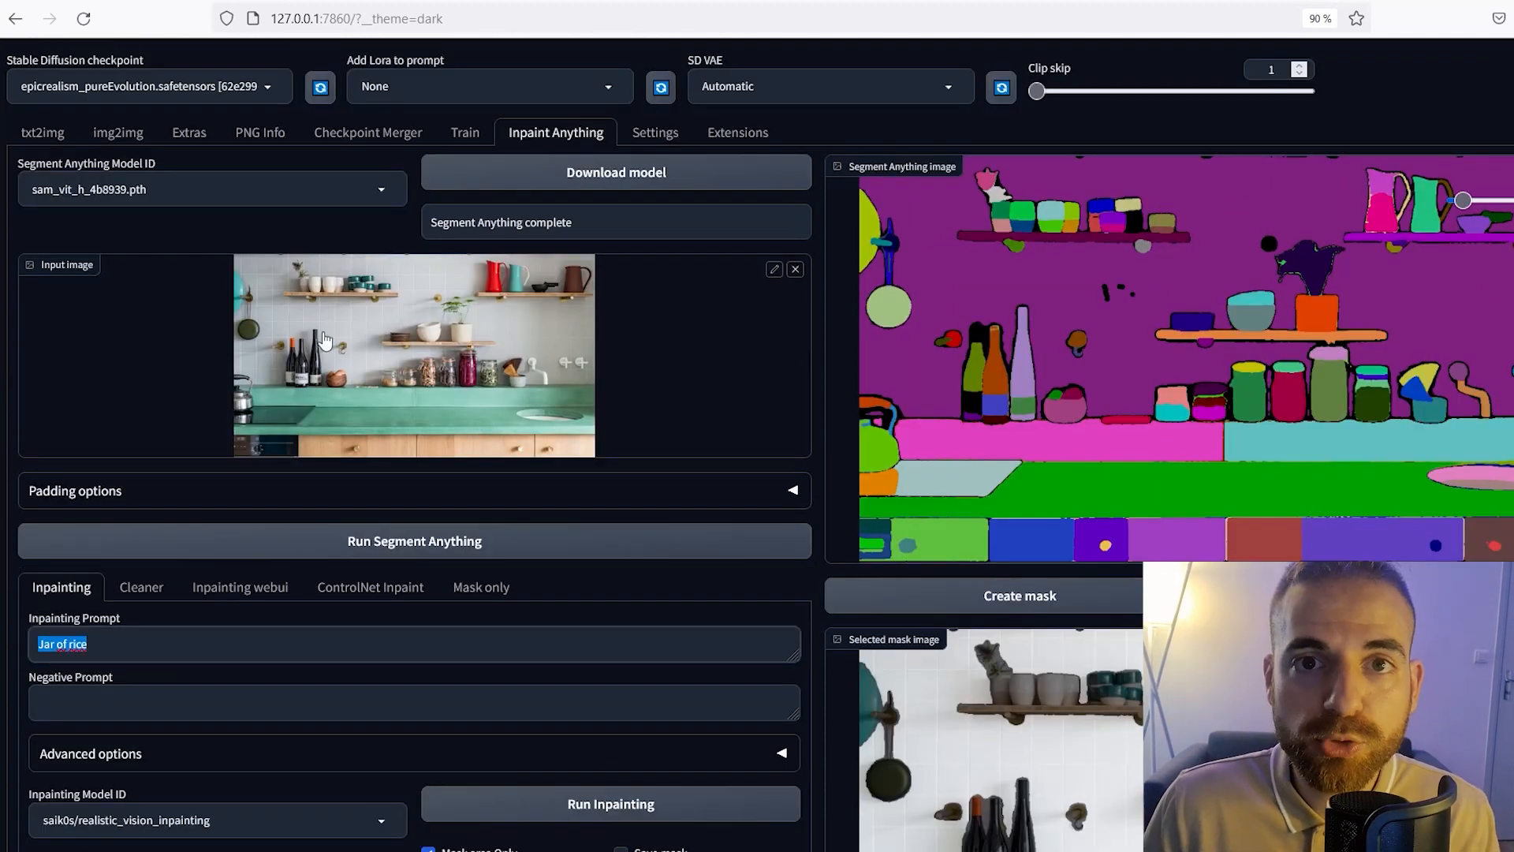
pyautogui.scroll(-2, 302, 339)
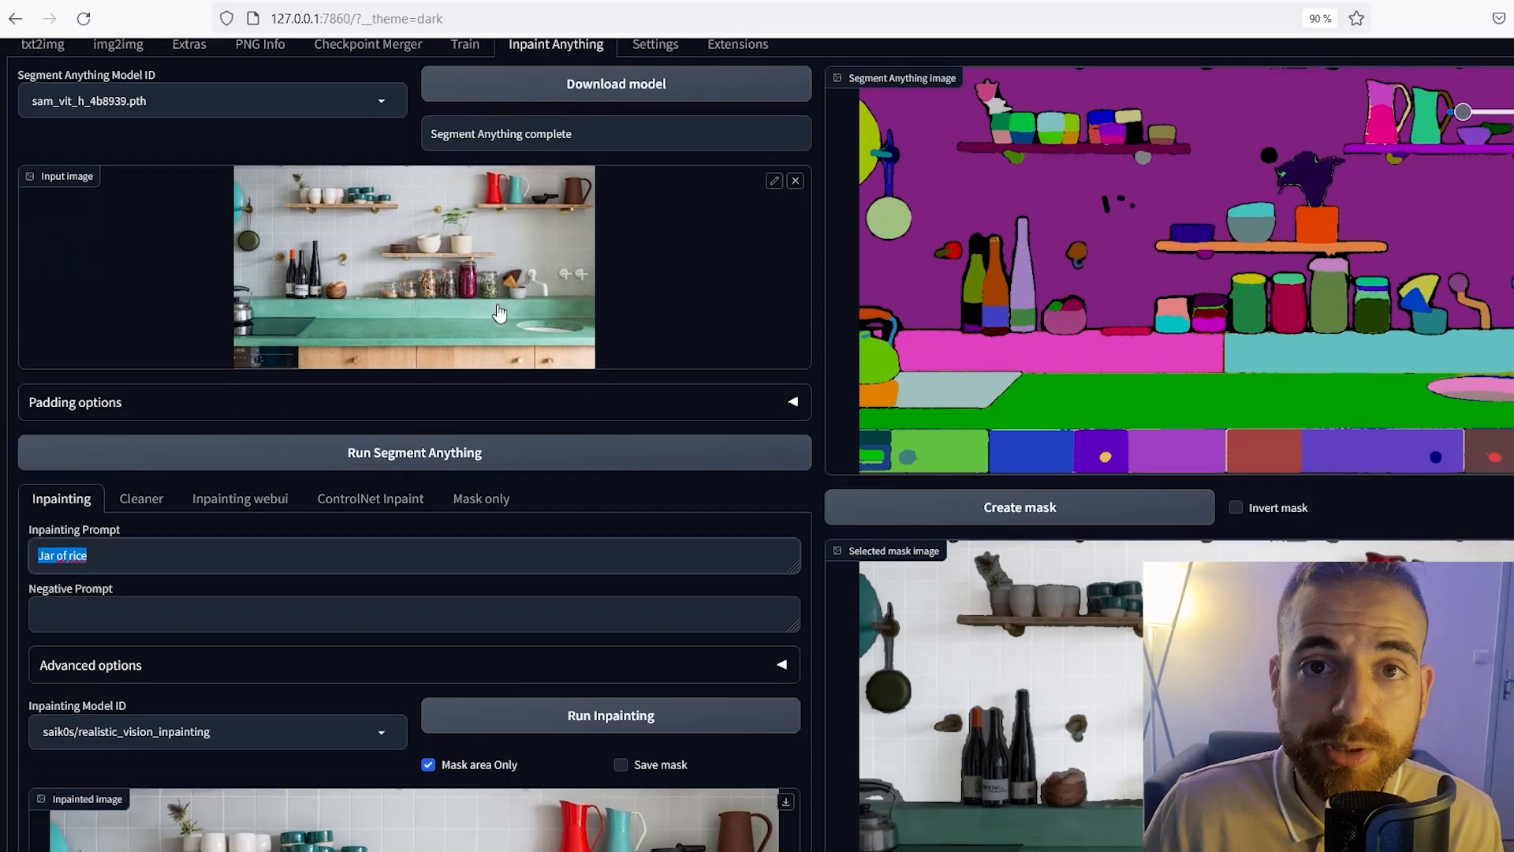
pyautogui.scroll(-6, 1056, 397)
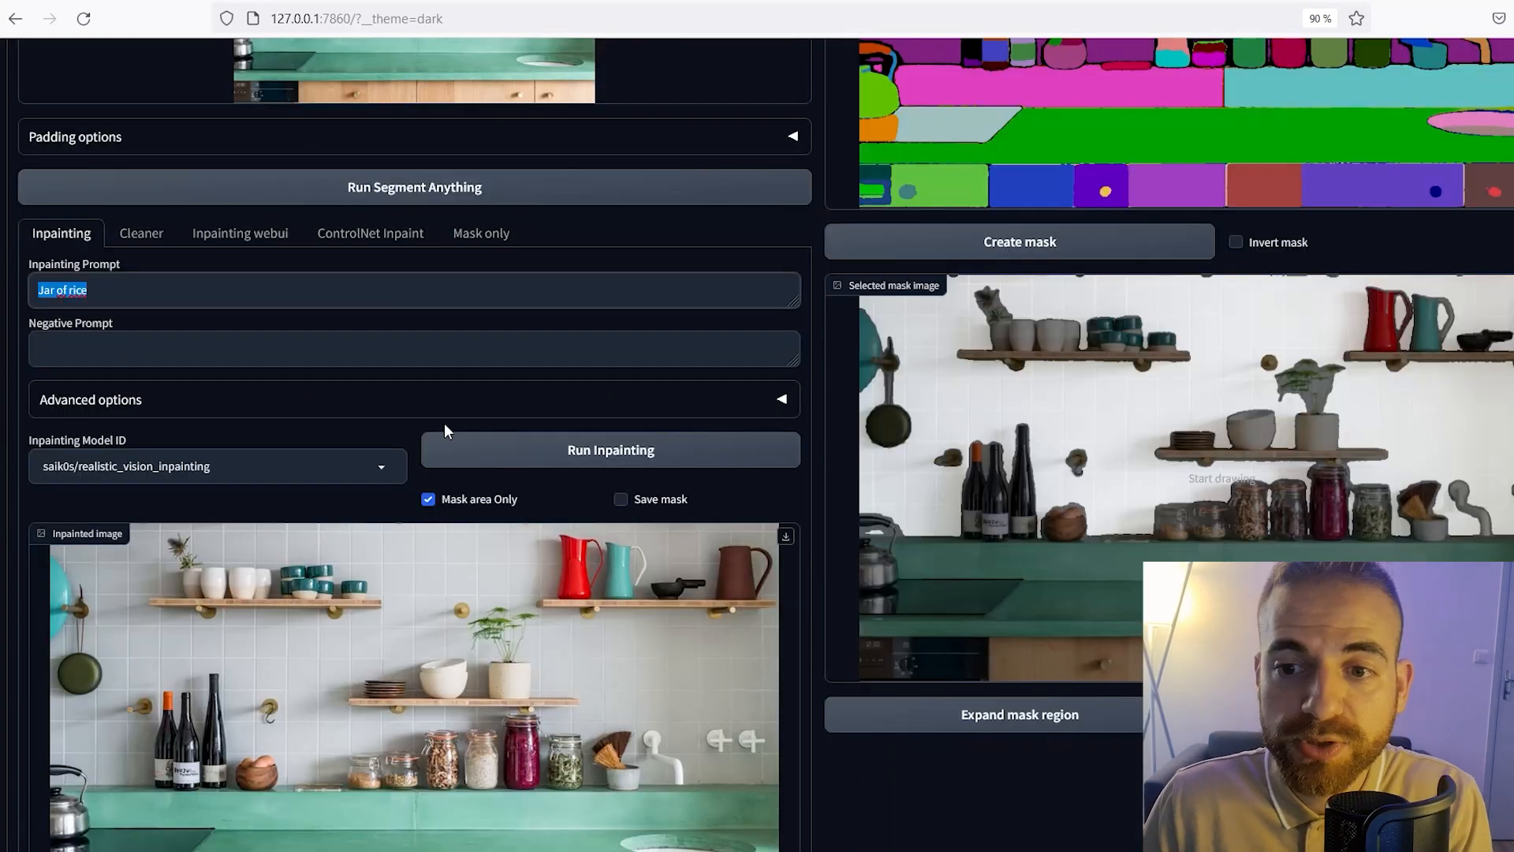
# Replace the inpainting prompt with "Yellow tile wall" and run the inpainting on the masked wall.
pyautogui.doubleClick(148, 291)
pyautogui.hotkey('ctrl', 'a')
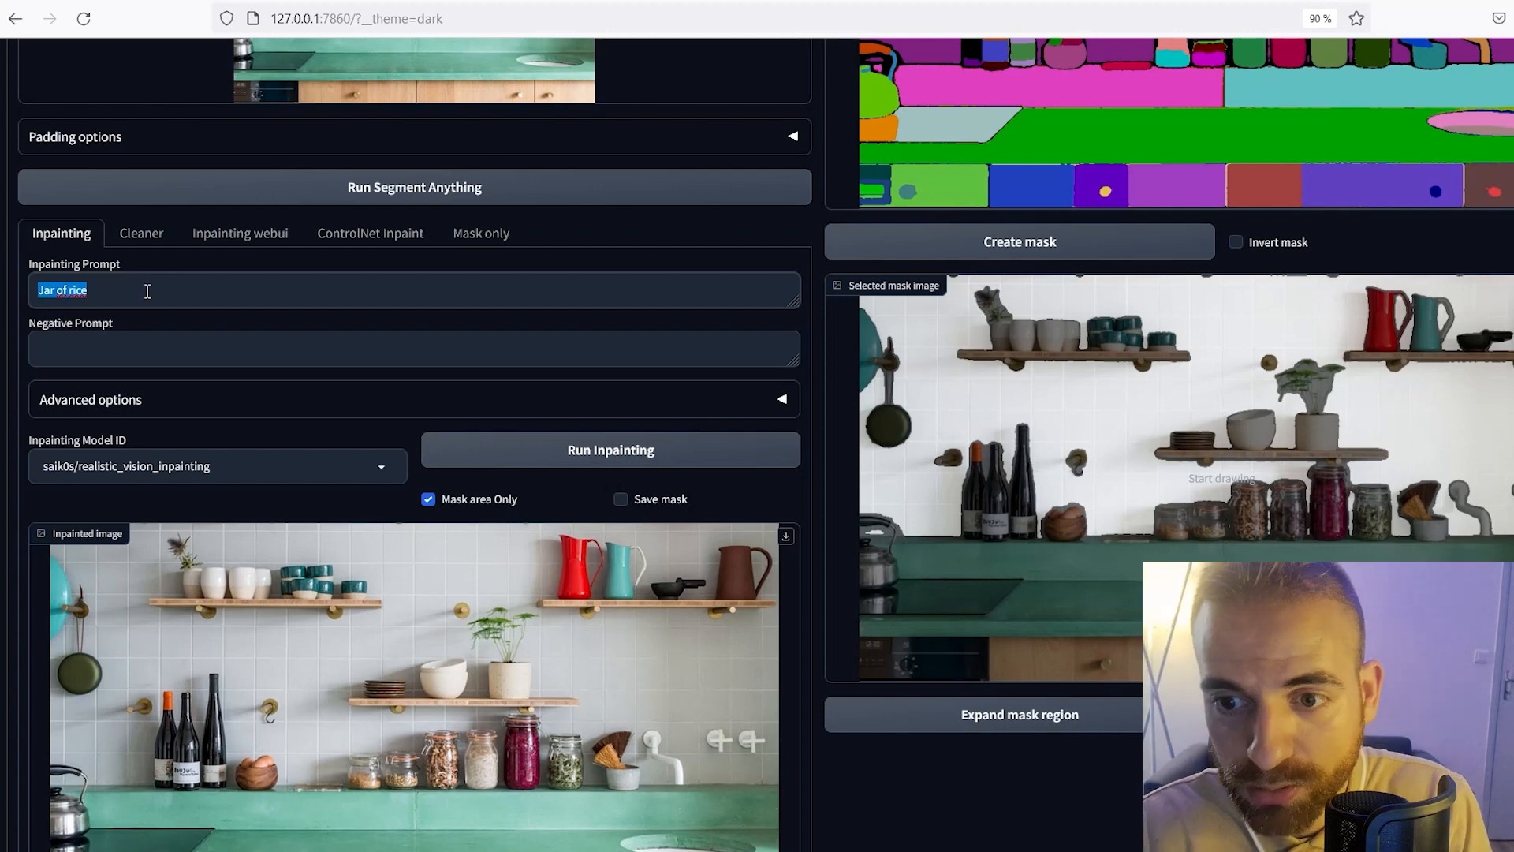
pyautogui.write('Yellow tile wall')
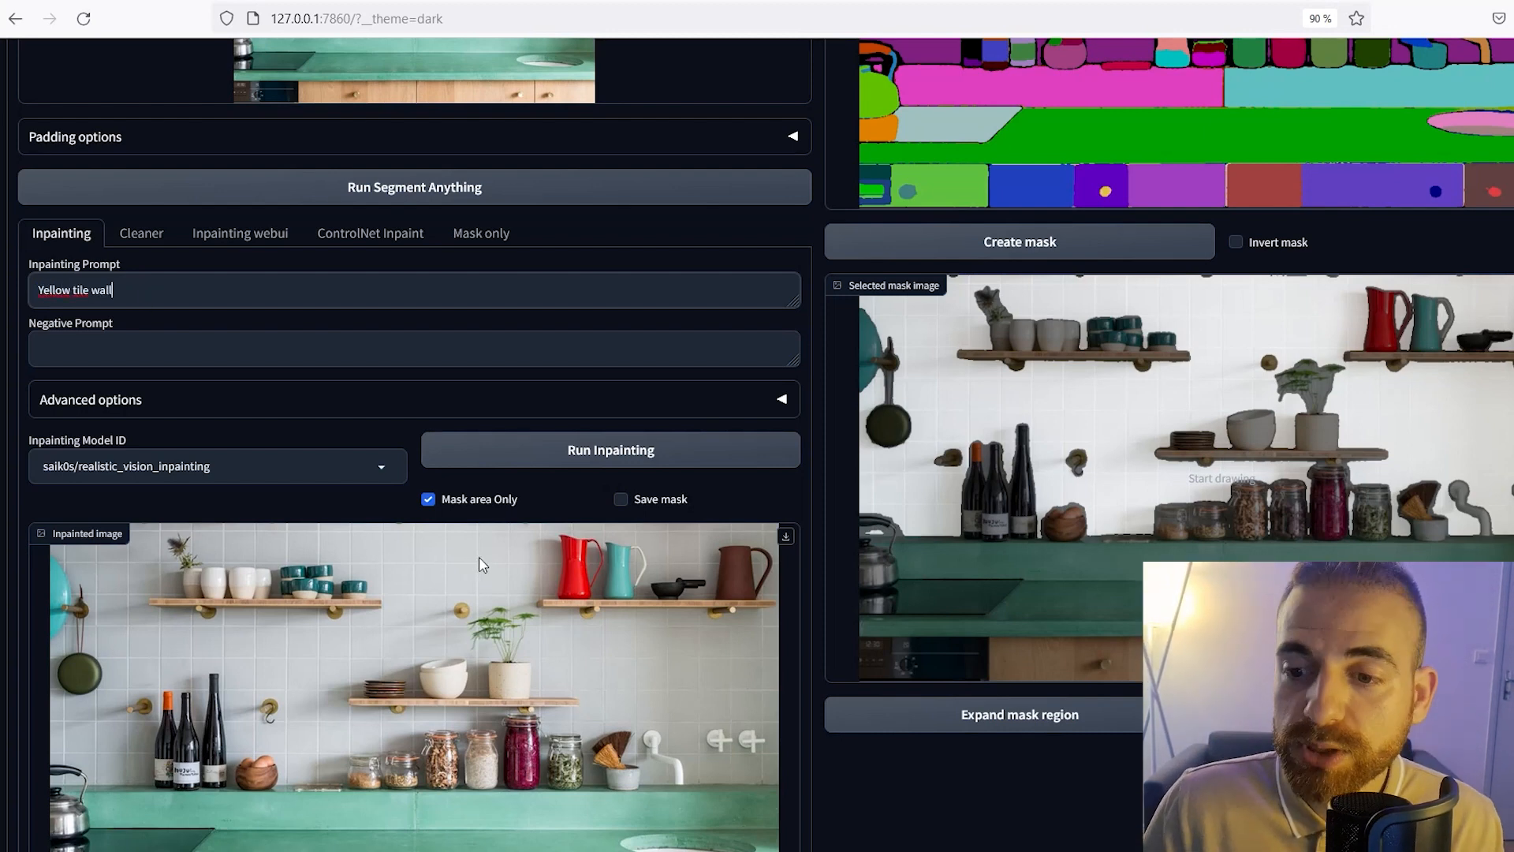
pyautogui.scroll(-2, 479, 564)
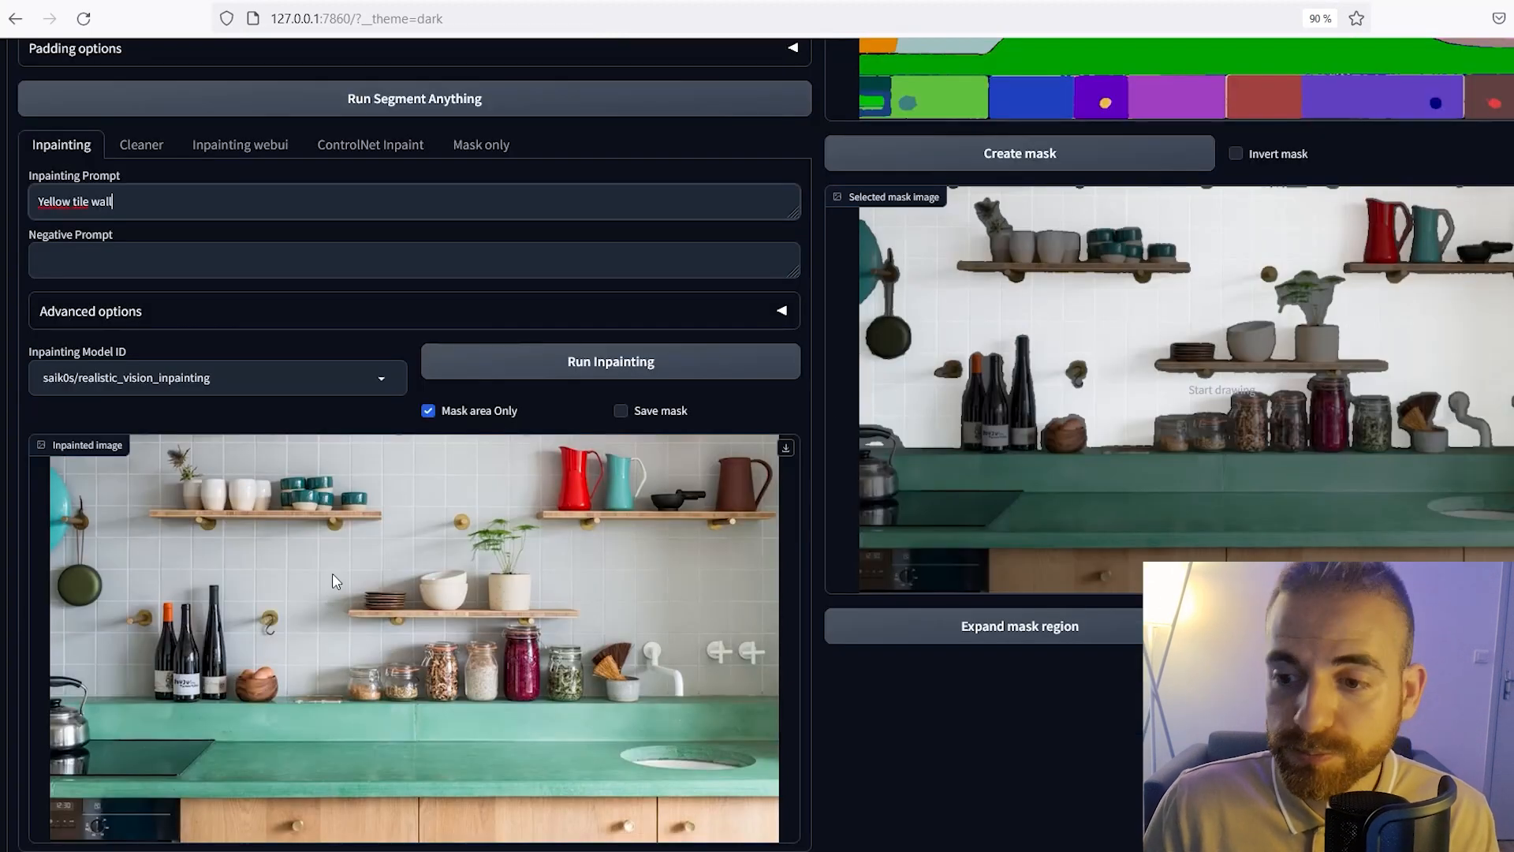
pyautogui.scroll(-2, 300, 543)
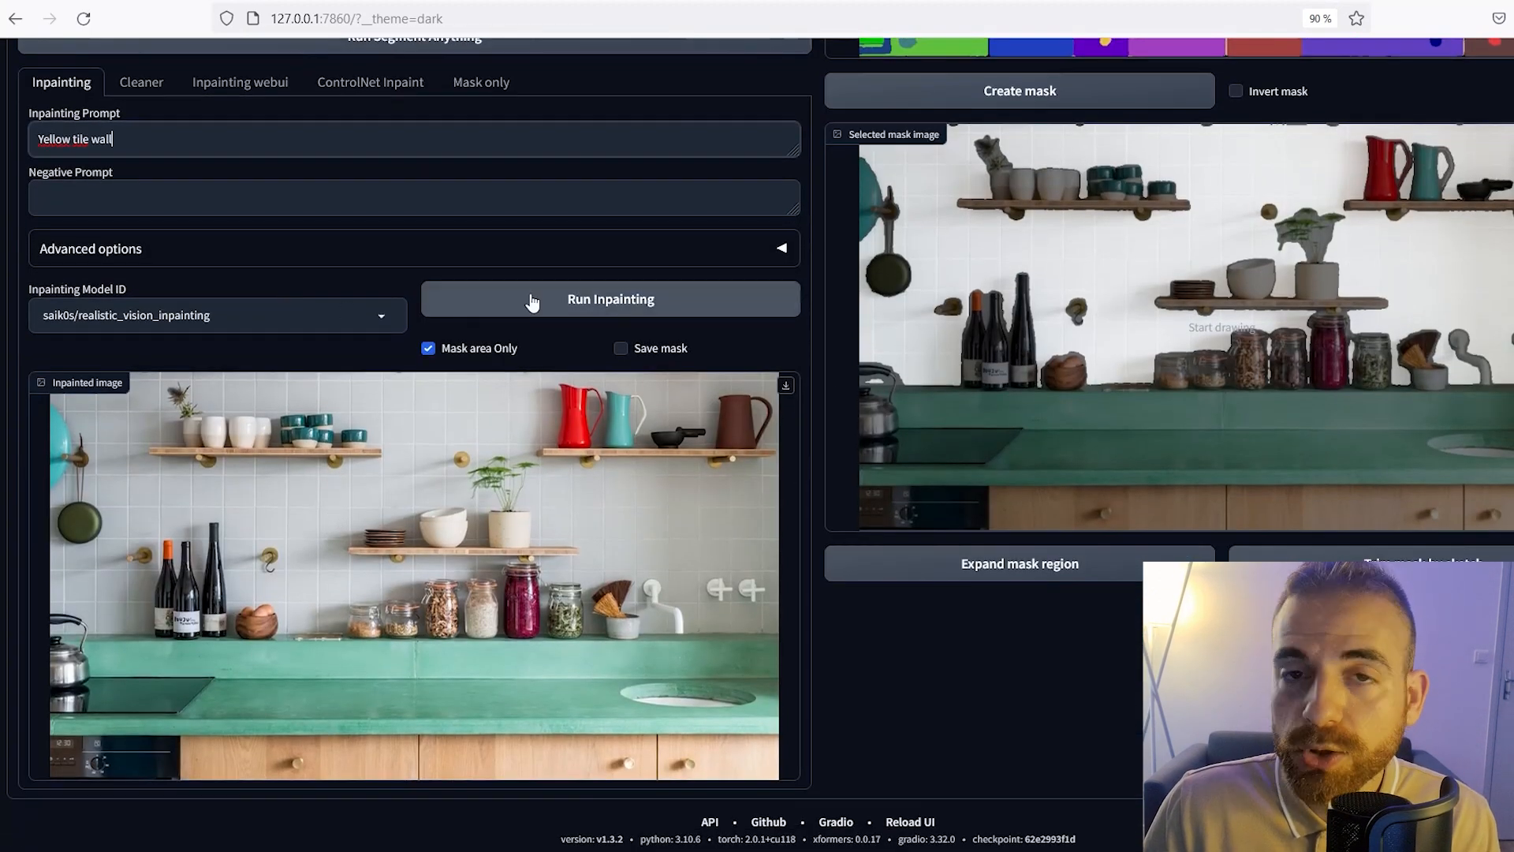
pyautogui.click(591, 307)
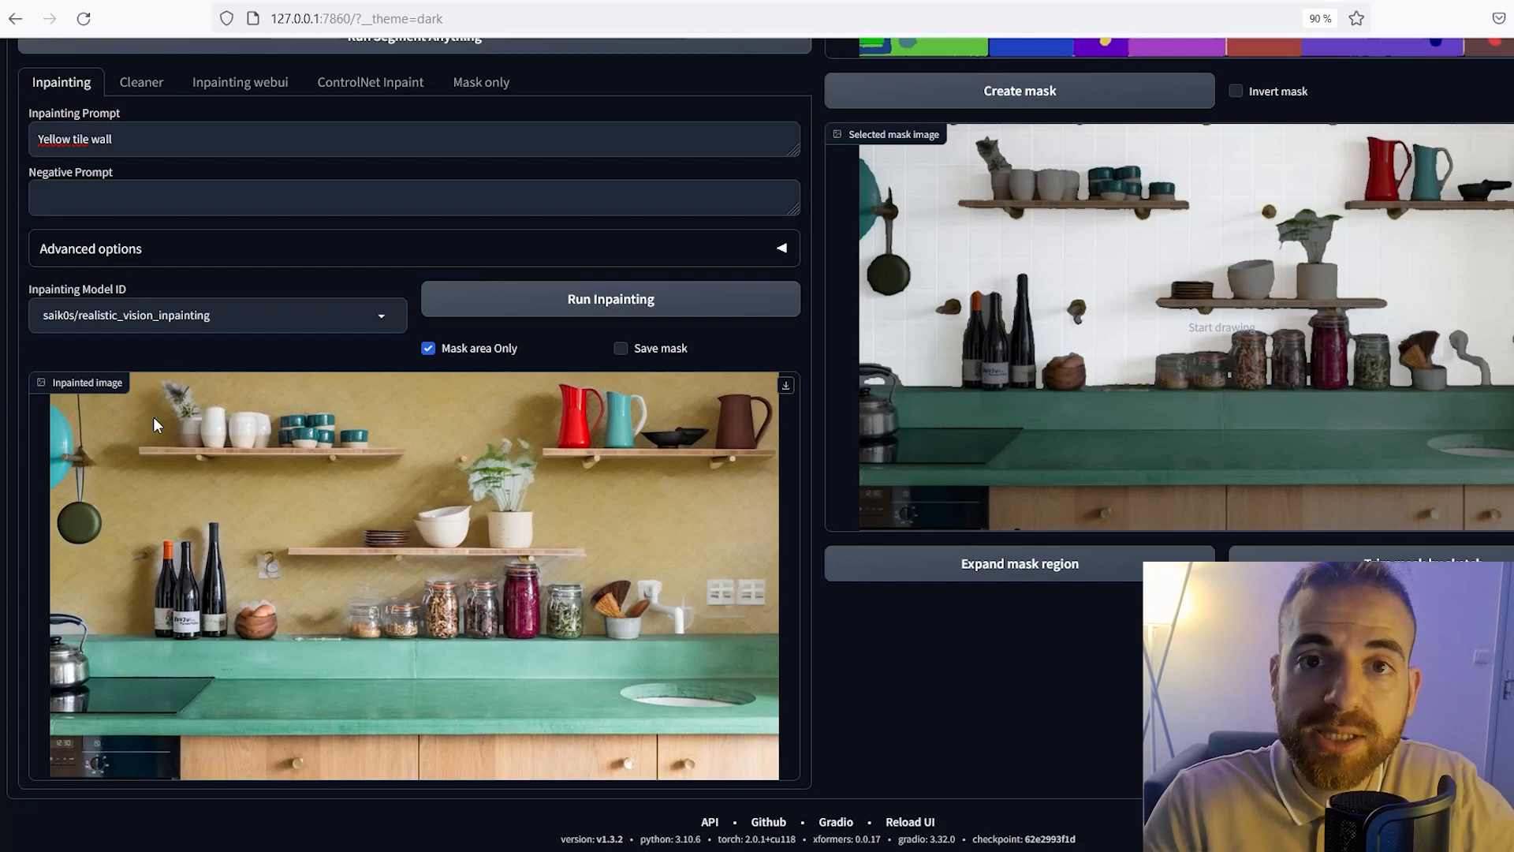
# Segment a new input photo of the flying bird of prey and create a mask covering both of its wings.
pyautogui.scroll(5, 851, 681)
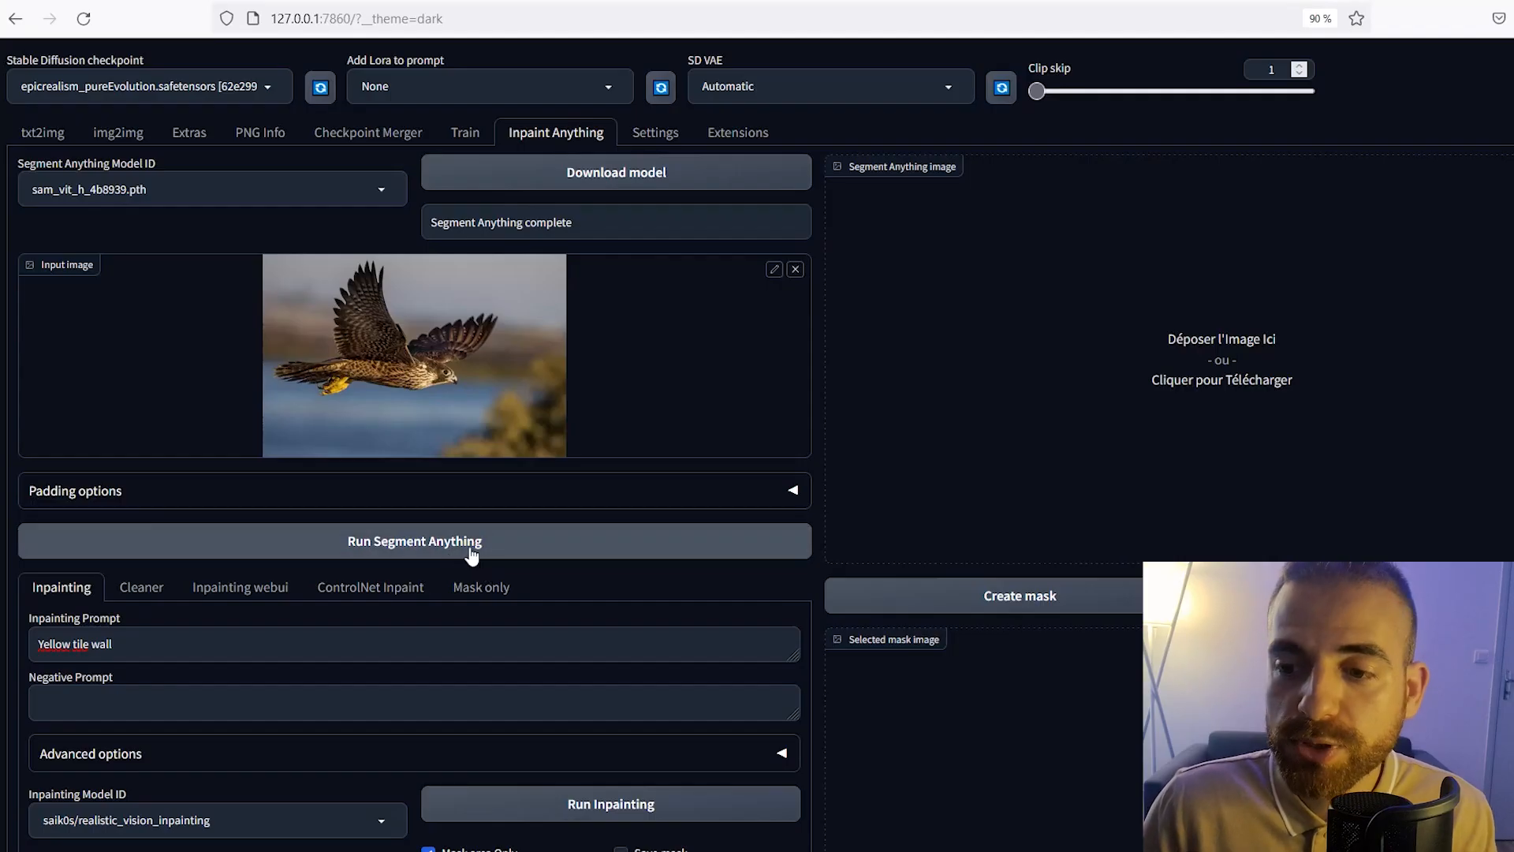
pyautogui.click(418, 554)
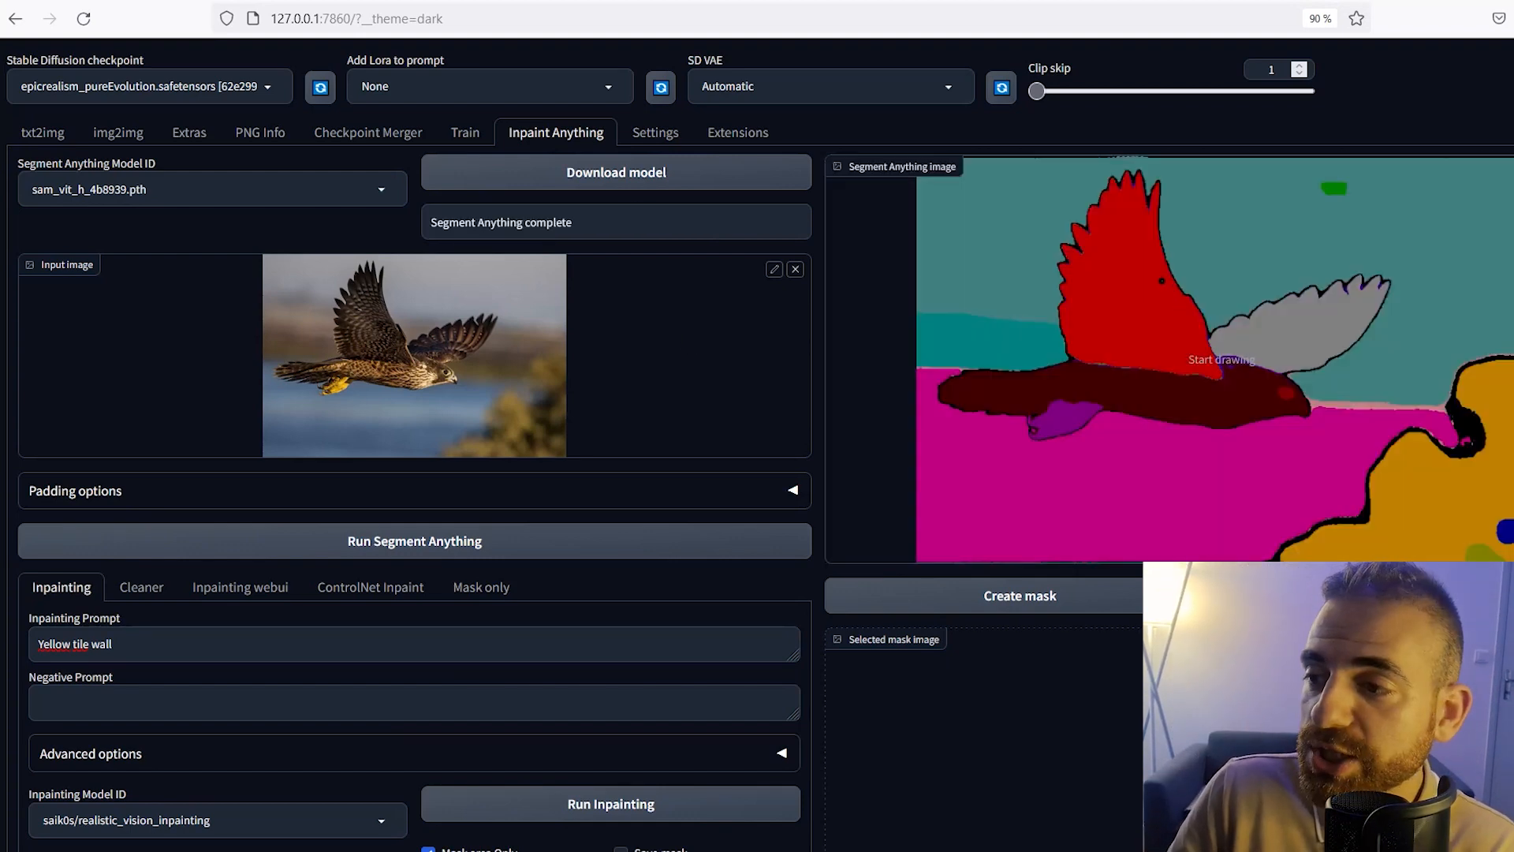
pyautogui.click(1096, 291)
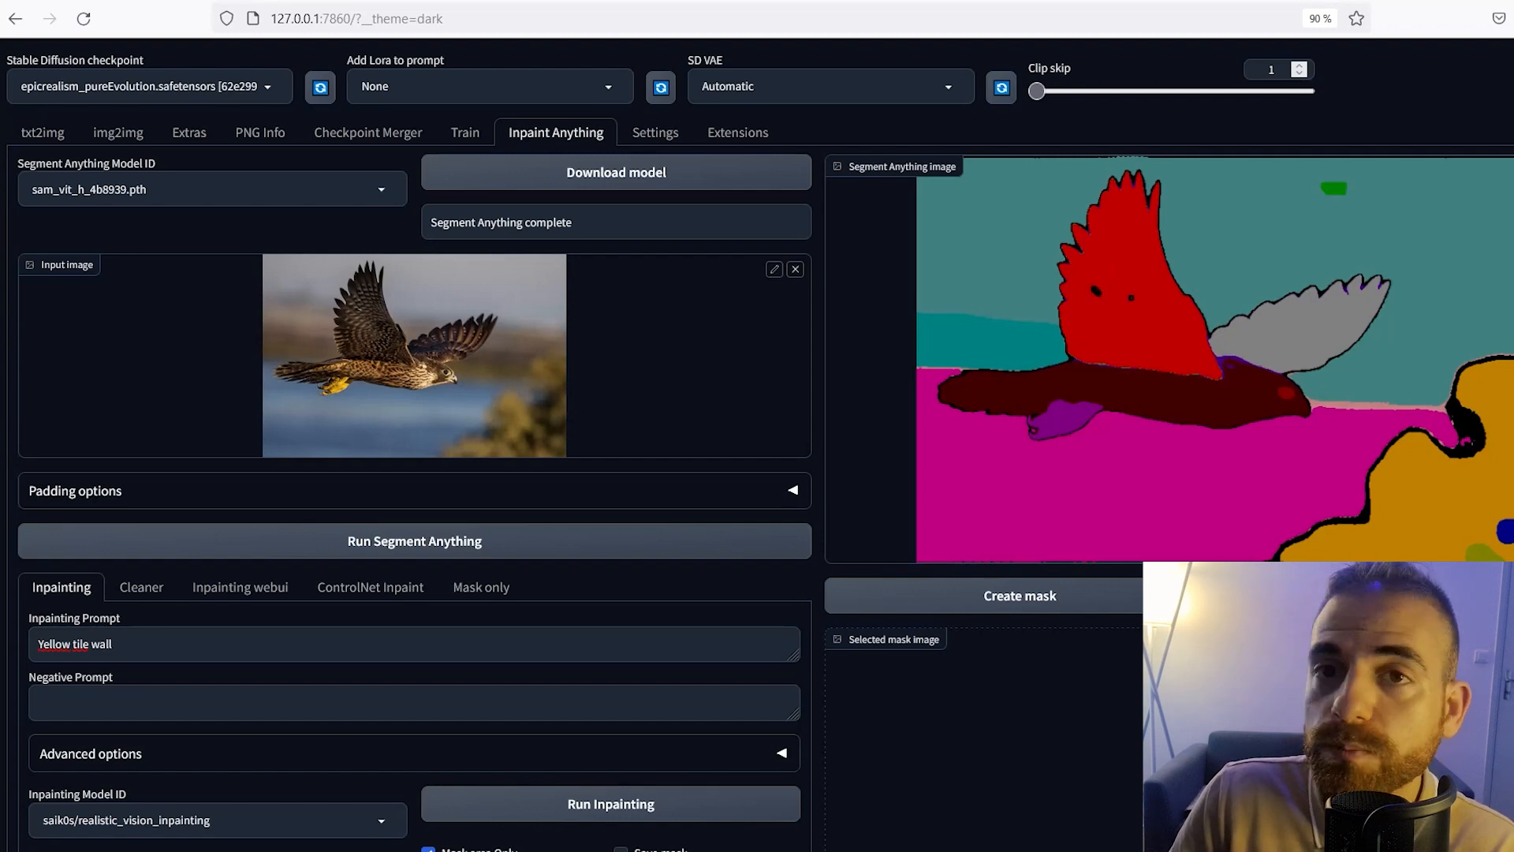
pyautogui.moveTo(1272, 326); pyautogui.dragTo(1297, 327)
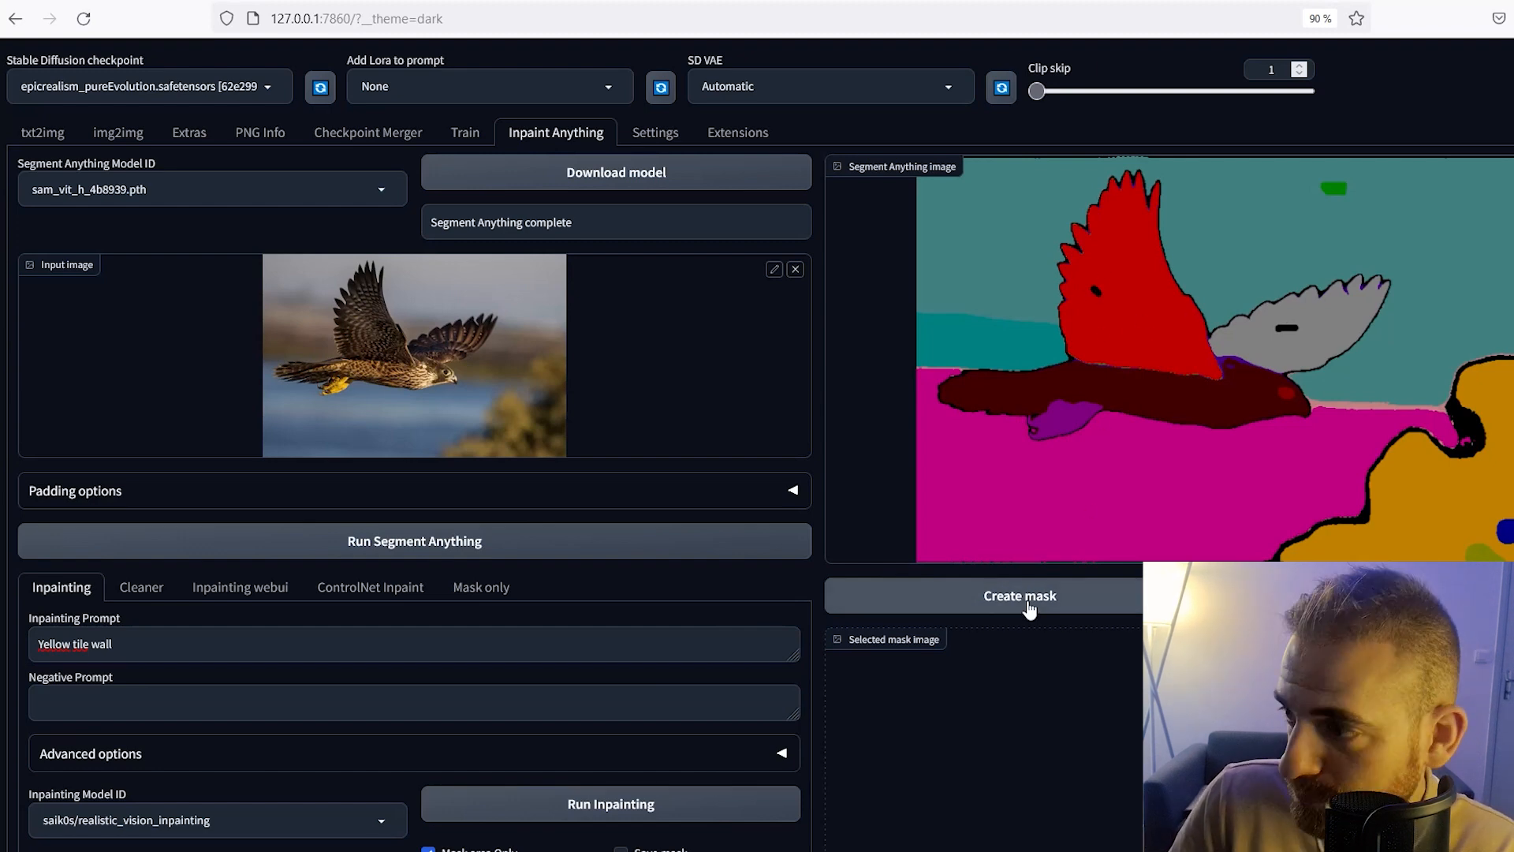
pyautogui.click(1028, 608)
pyautogui.scroll(-5, 1143, 513)
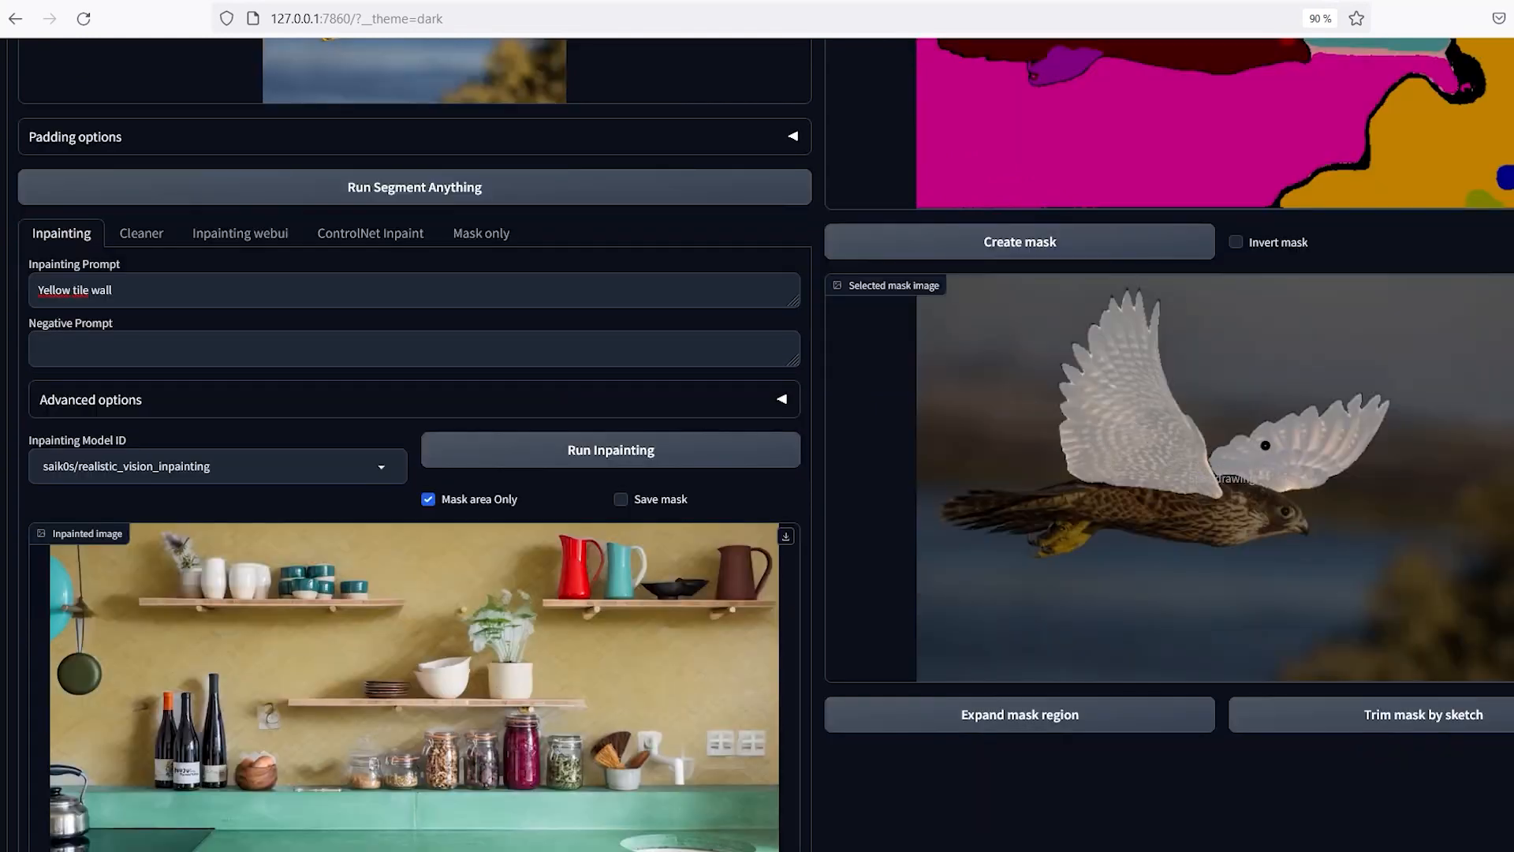
# Clear the "Yellow tile wall" text from the inpainting prompt.
pyautogui.scroll(-1, 560, 467)
pyautogui.tripleClick(169, 215)
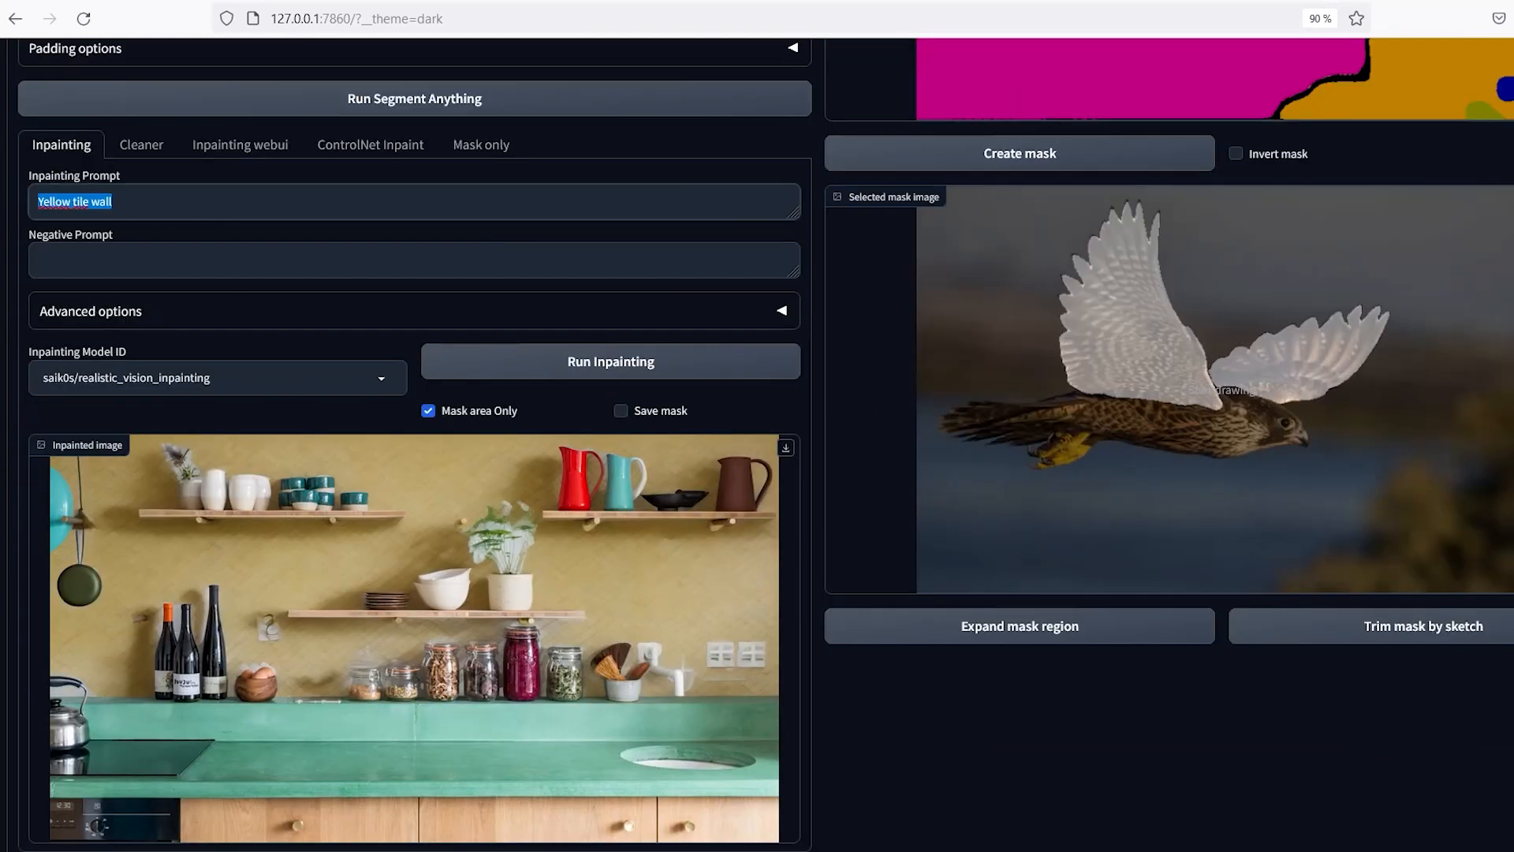
pyautogui.press('BackSpace')
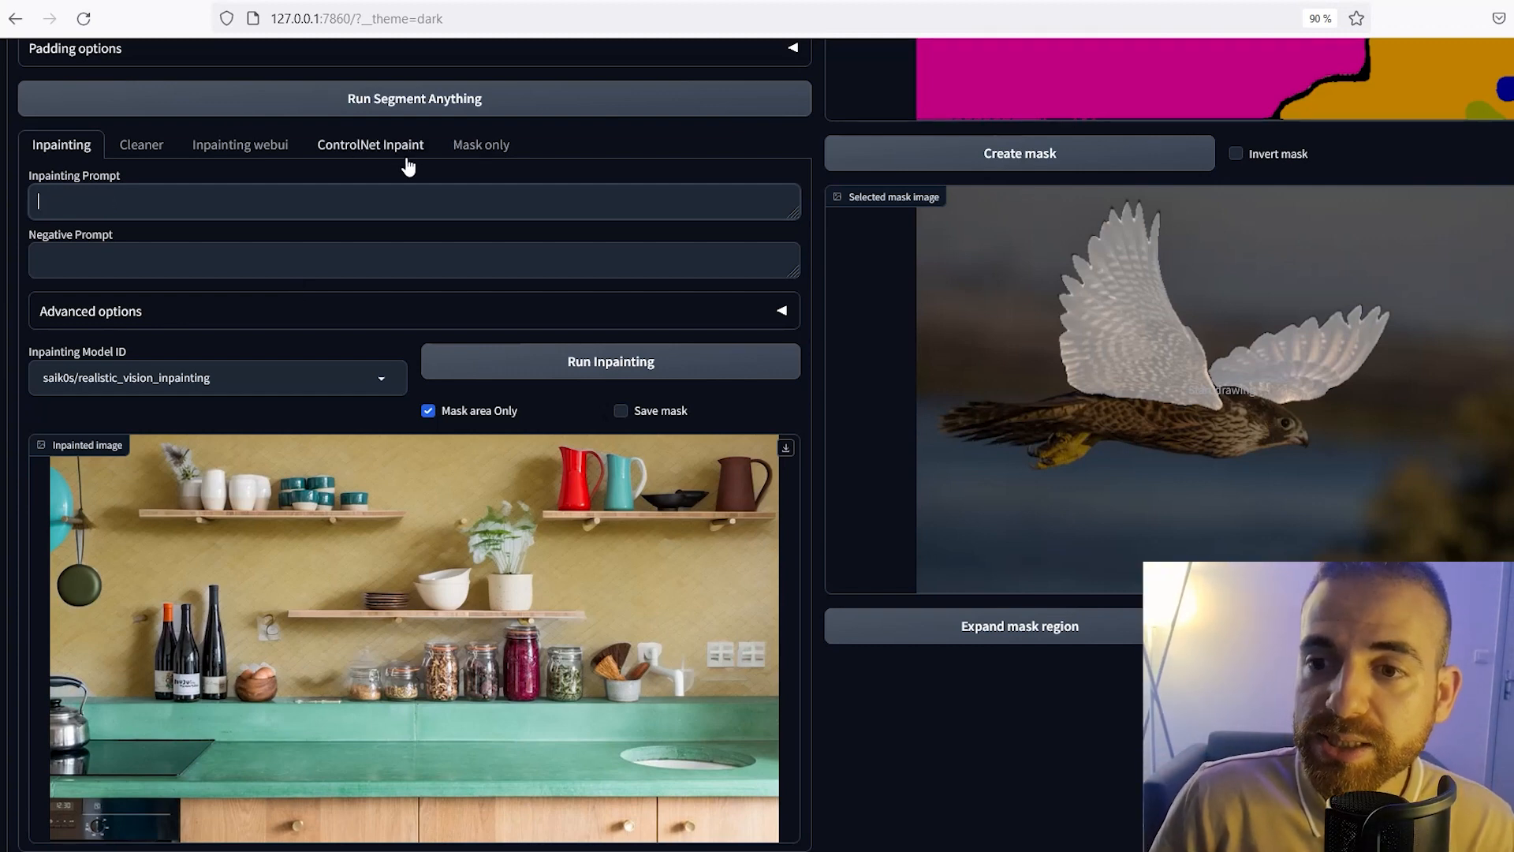
# Generate a mask-only image of the bird's wings and send it to img2img inpaint.
pyautogui.click(445, 144)
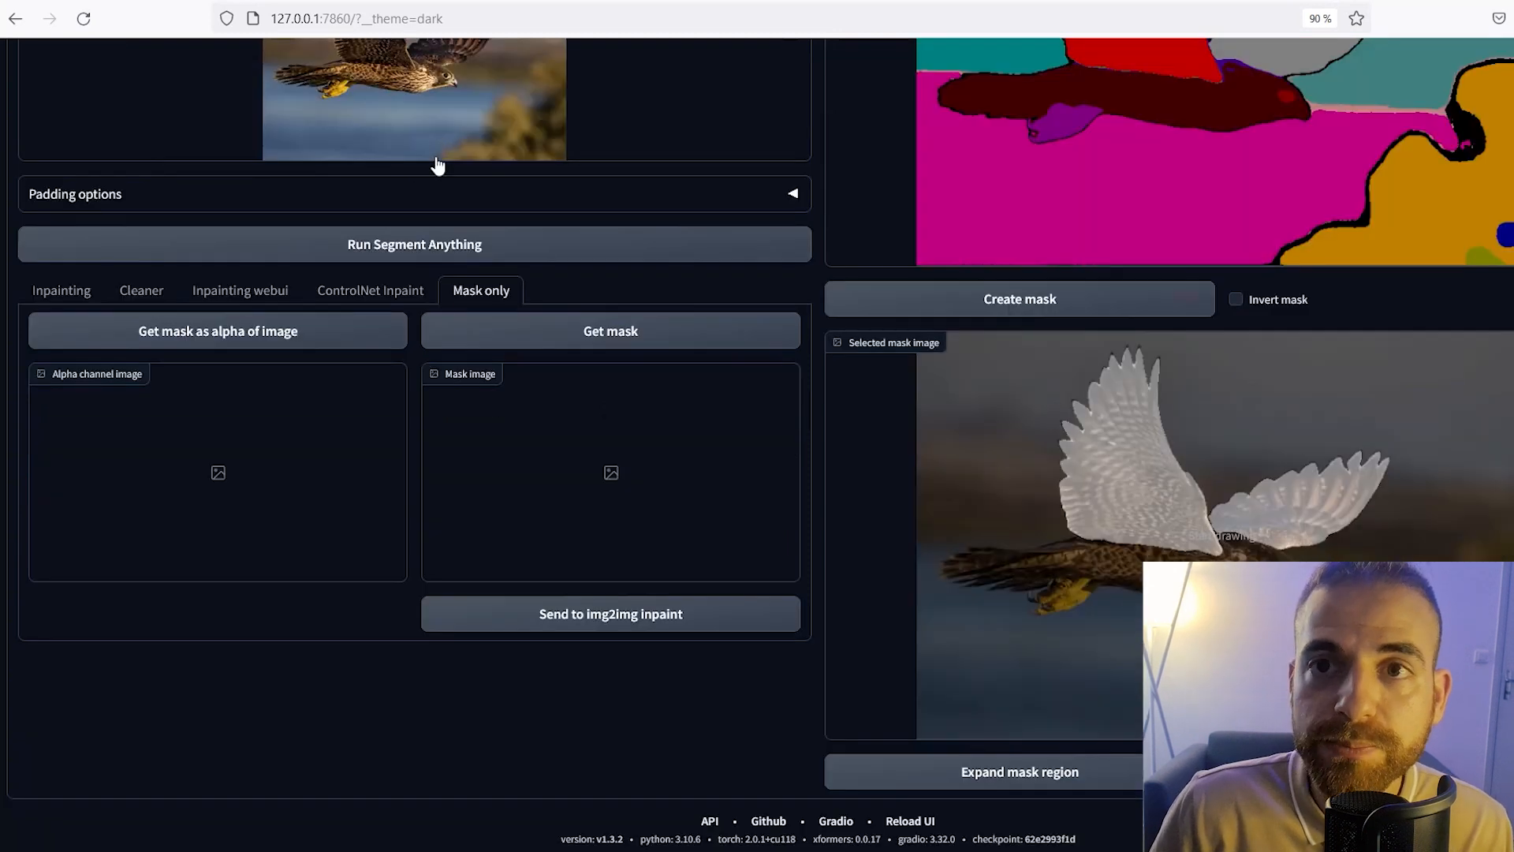
pyautogui.click(639, 332)
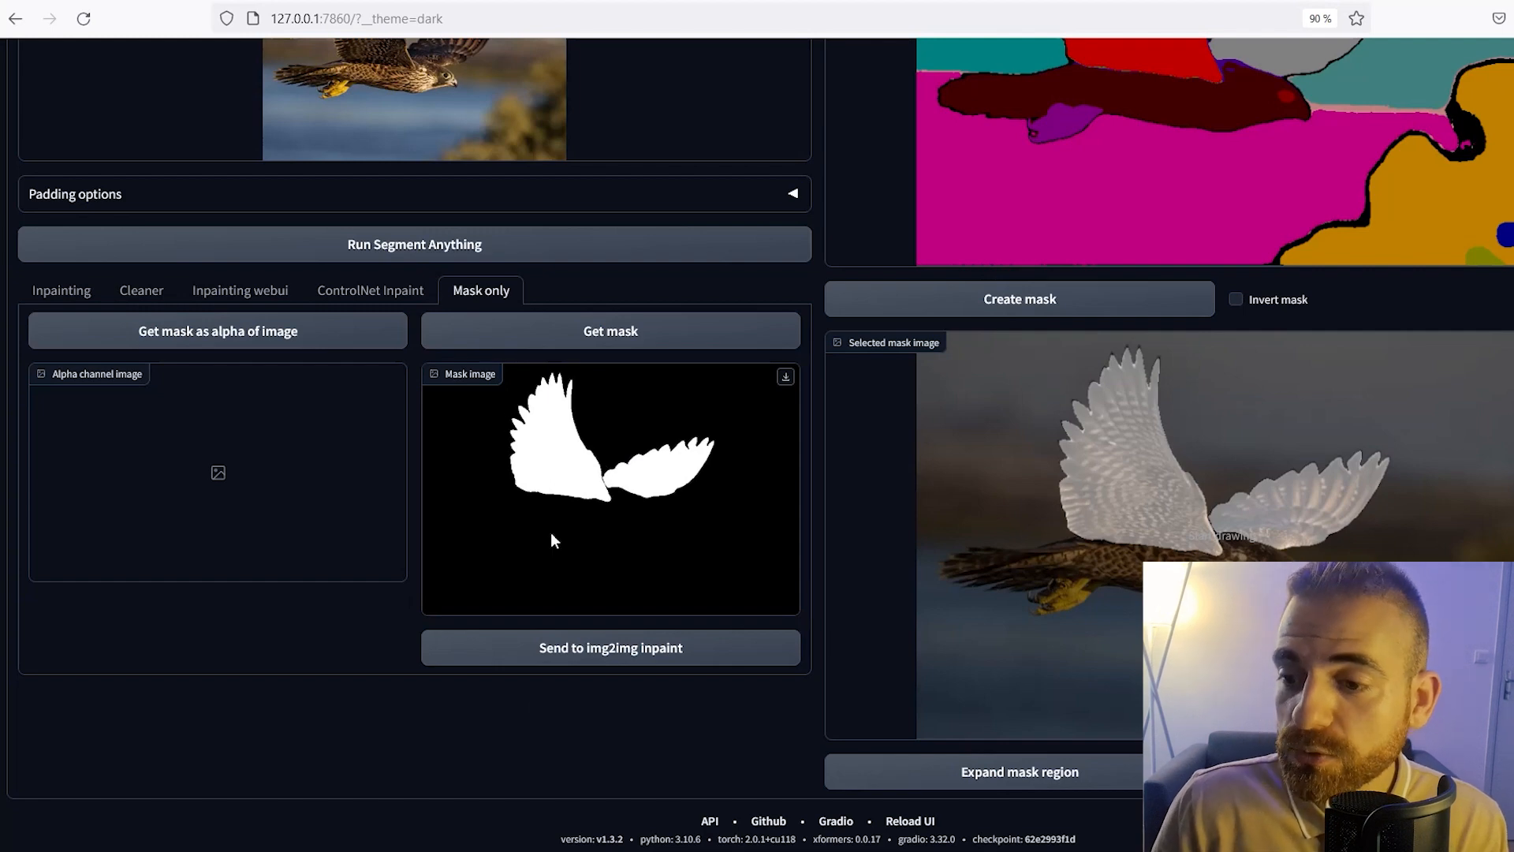
pyautogui.click(672, 648)
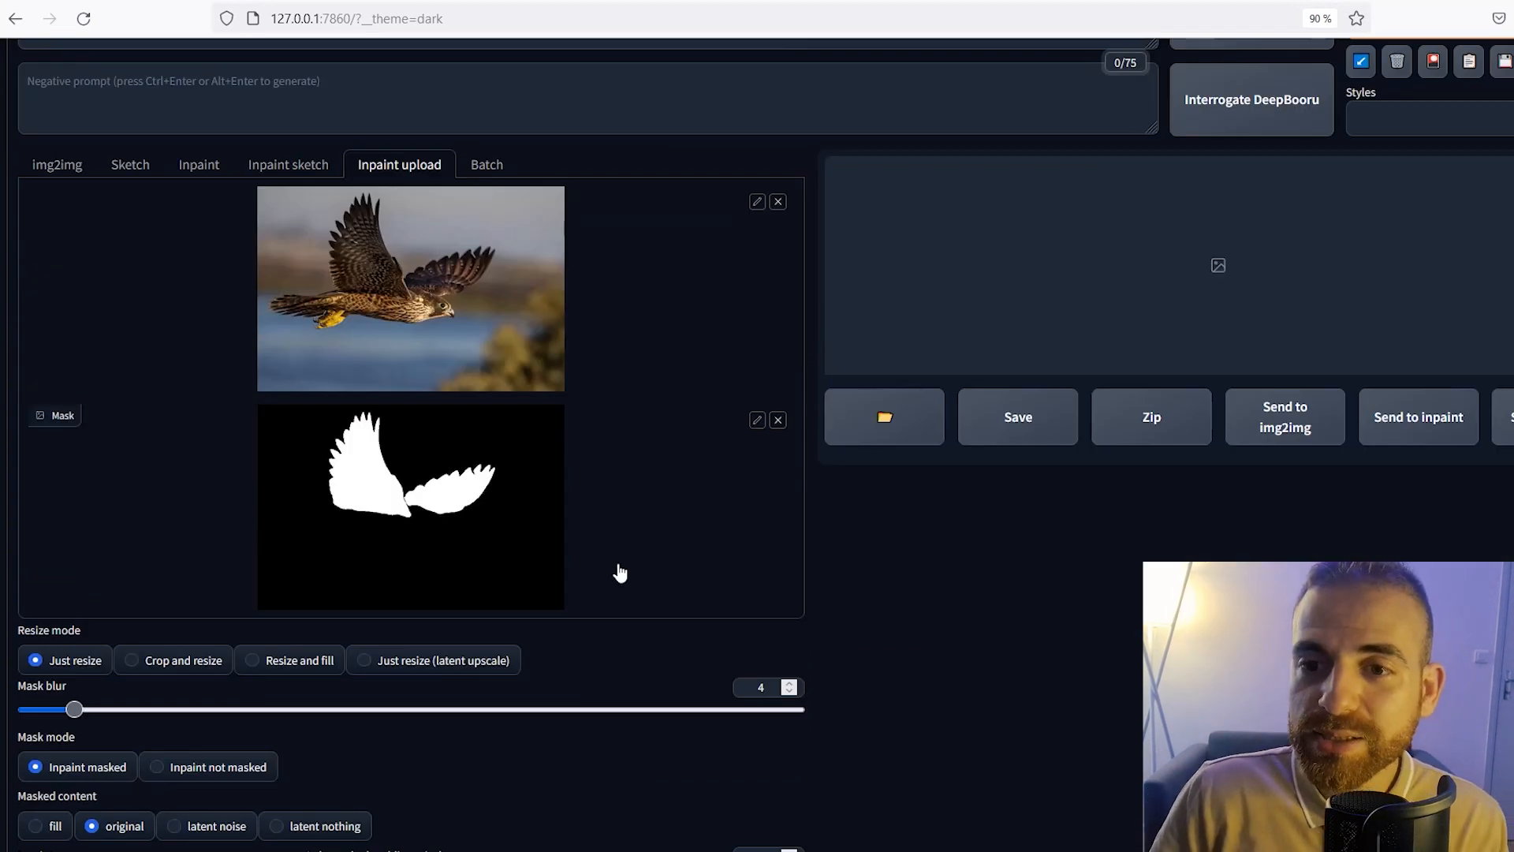
# Review the inpaint upload settings and switch the Stable Diffusion checkpoint to epicrealism_pureEvolution-inpainting.safetensors.
pyautogui.scroll(2, 457, 352)
pyautogui.scroll(-3, 457, 347)
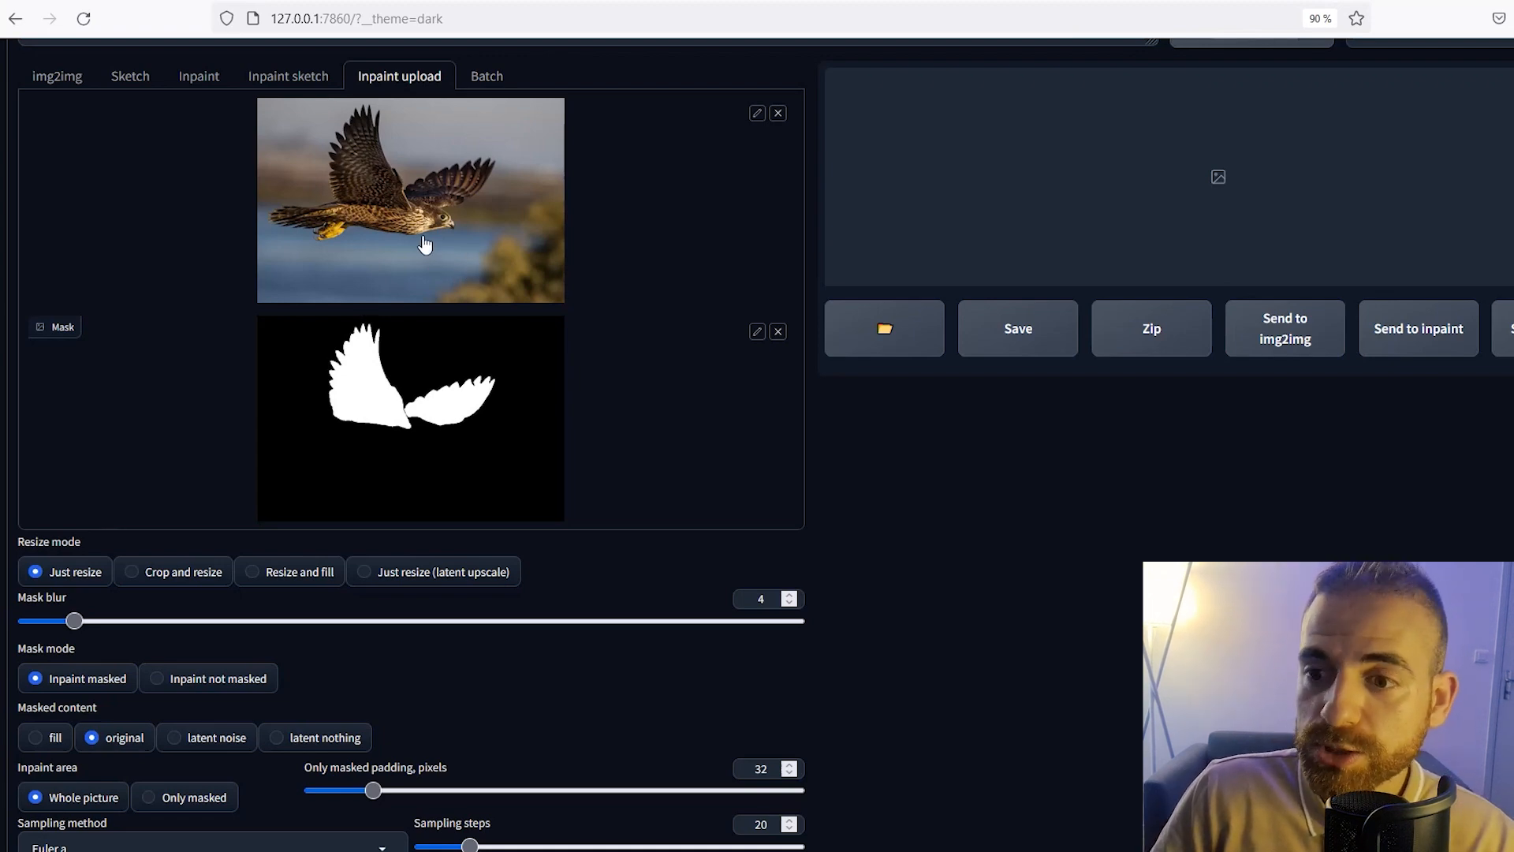
pyautogui.scroll(-5, 353, 276)
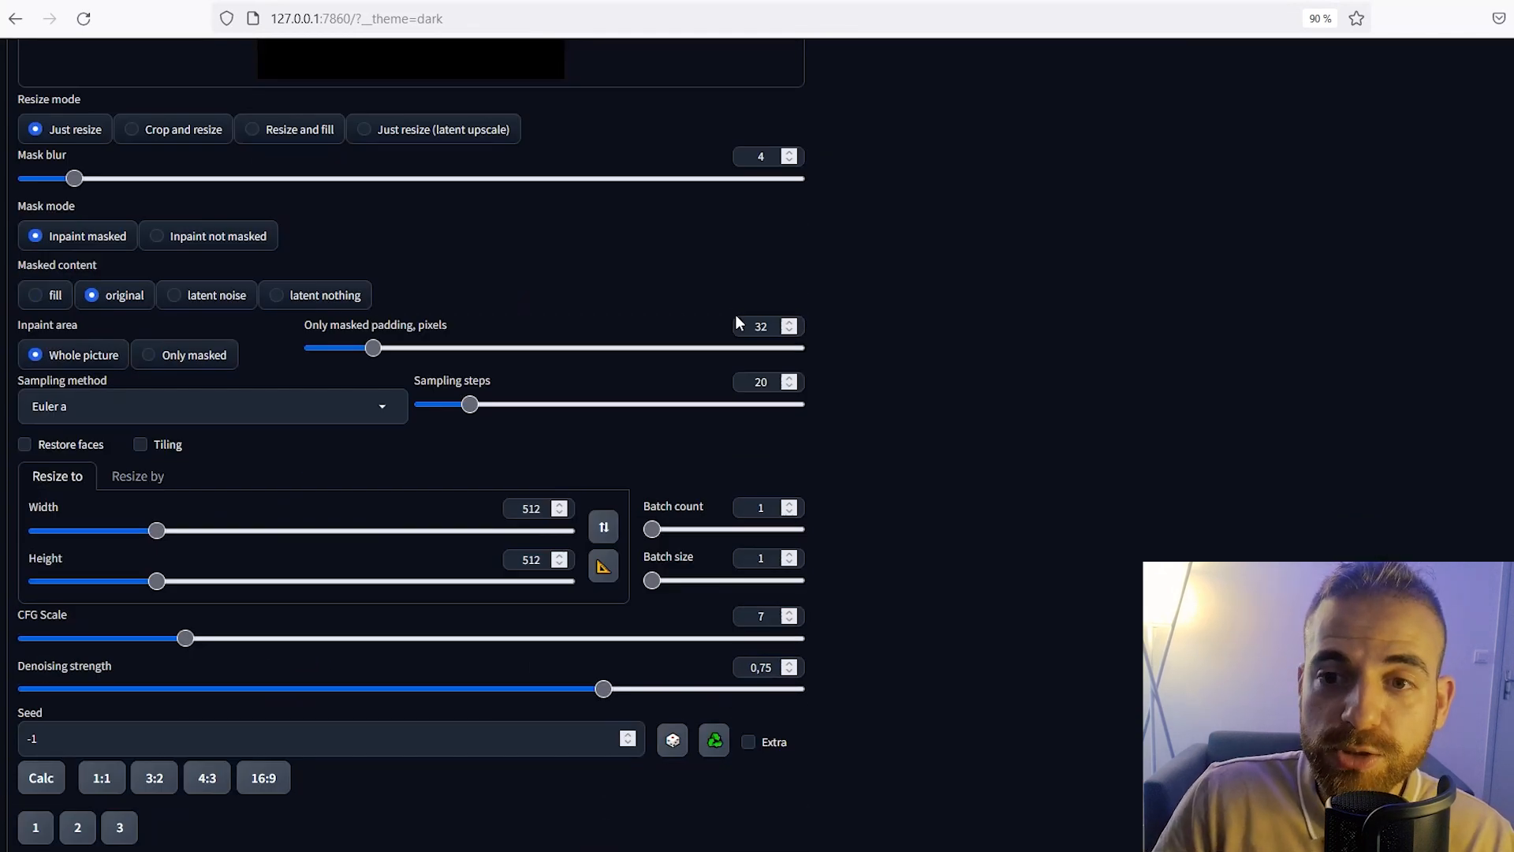
pyautogui.scroll(5, 581, 311)
pyautogui.click(197, 86)
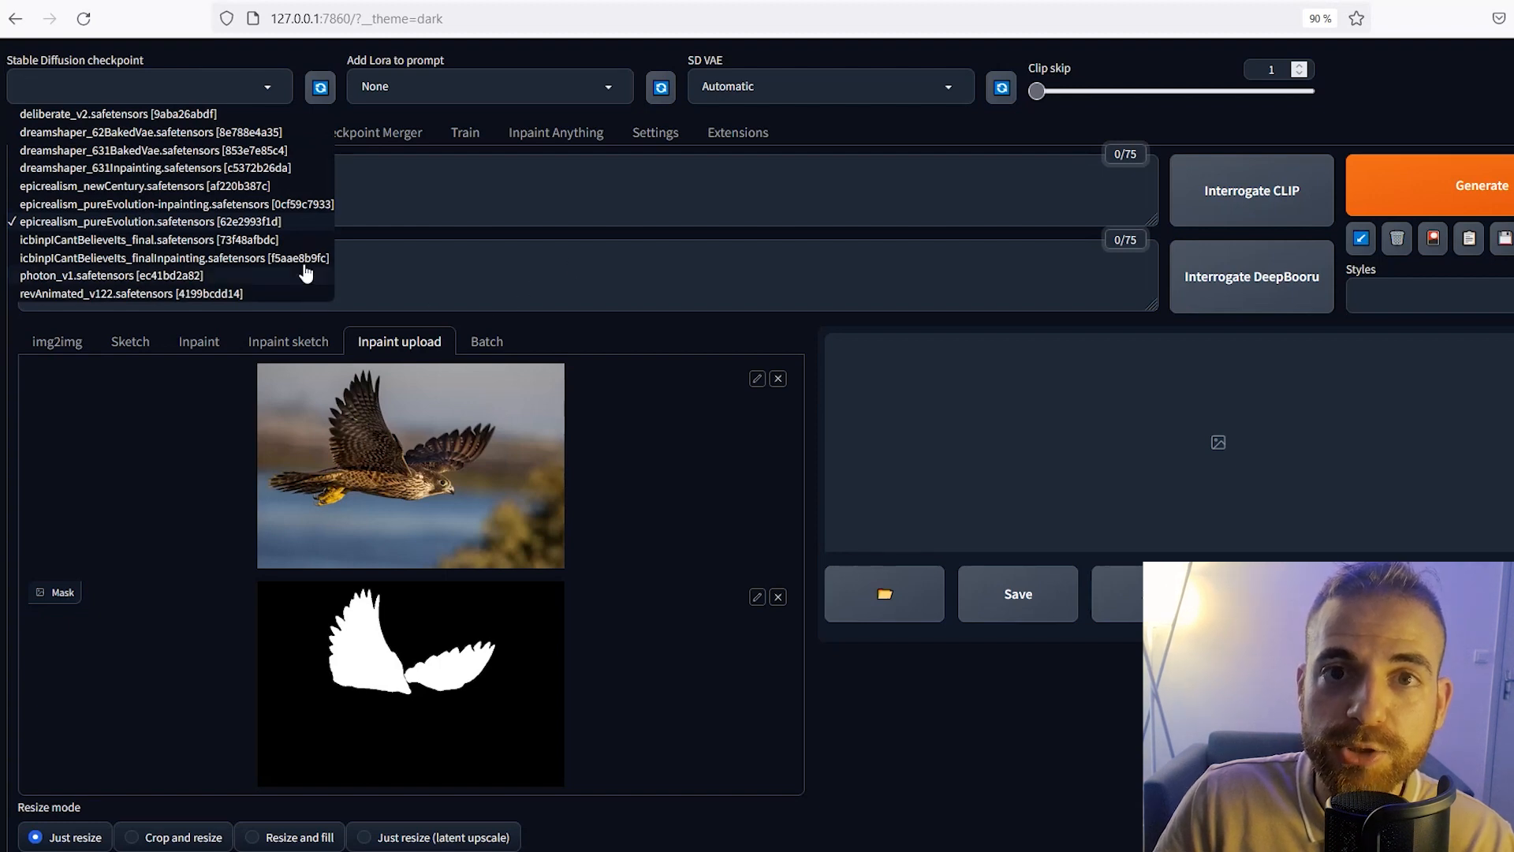
pyautogui.scroll(-2, 618, 292)
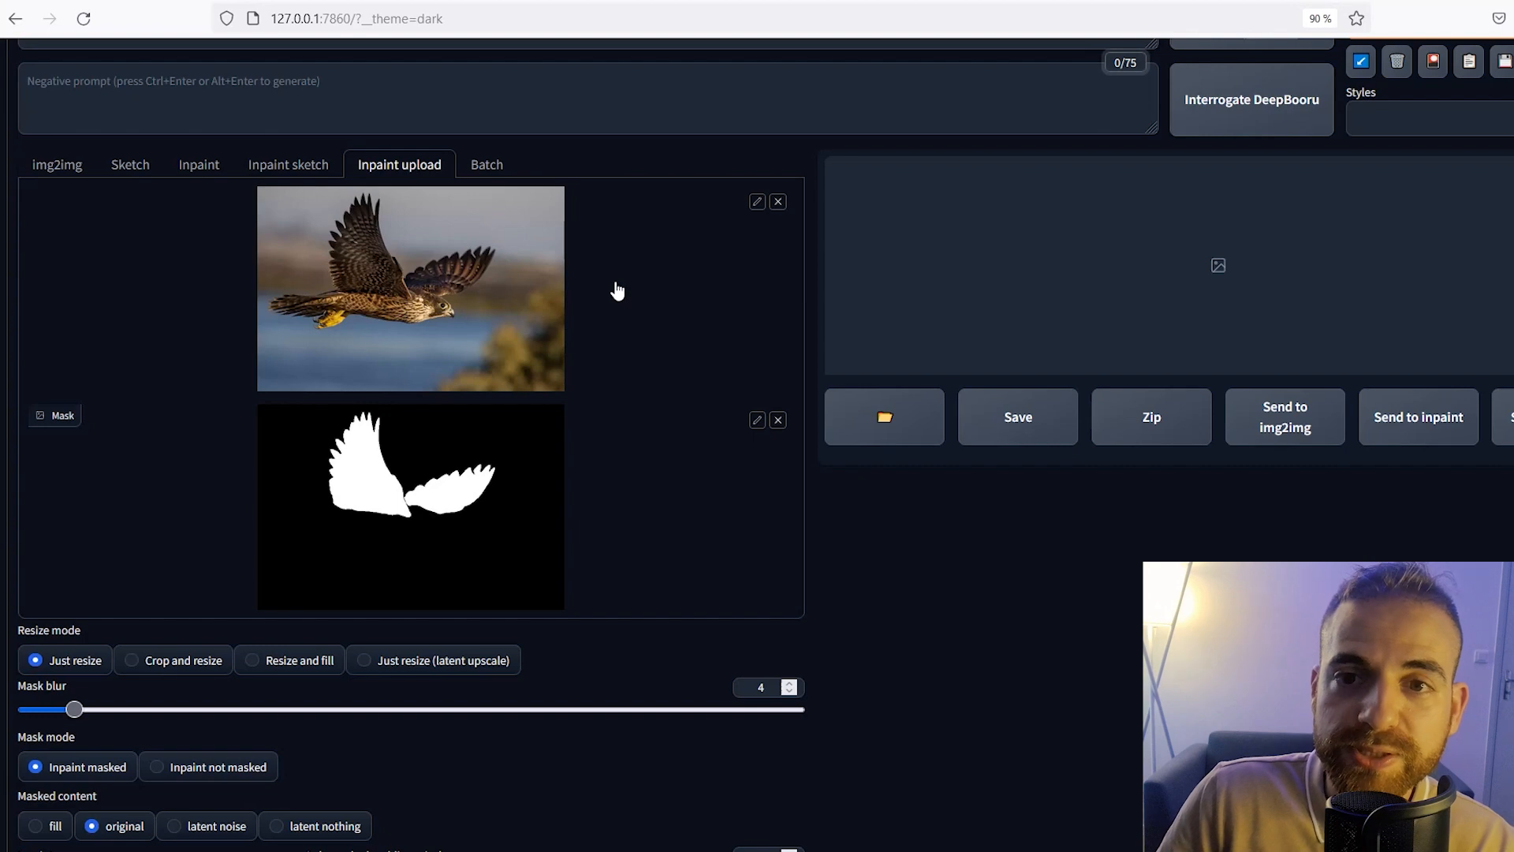
# Enter "Angel wings" as the img2img prompt.
pyautogui.scroll(1, 582, 288)
pyautogui.click(308, 109)
pyautogui.write('An')
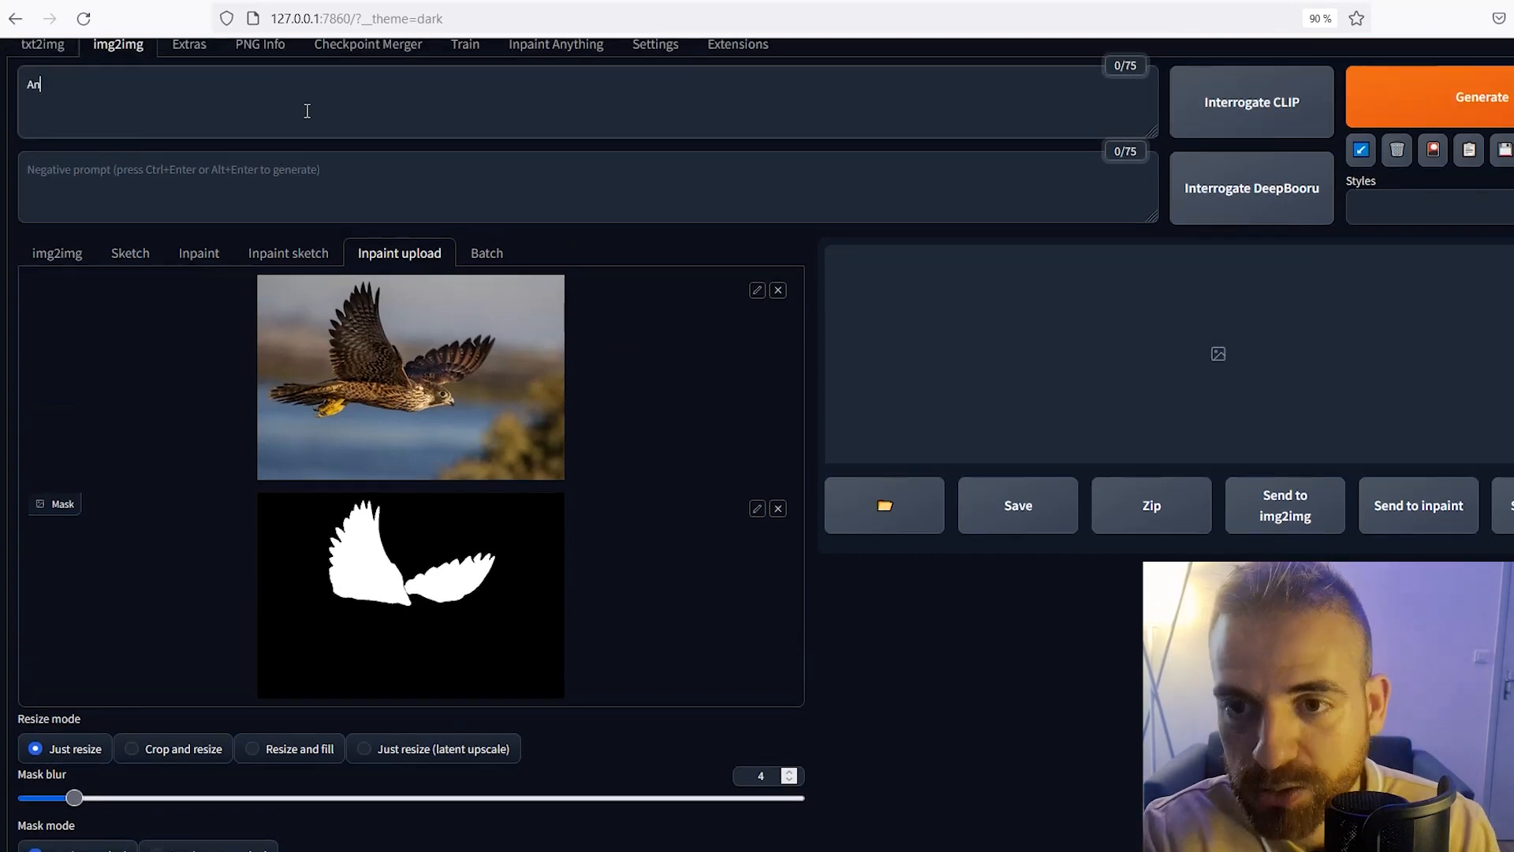
pyautogui.write('gel wings')
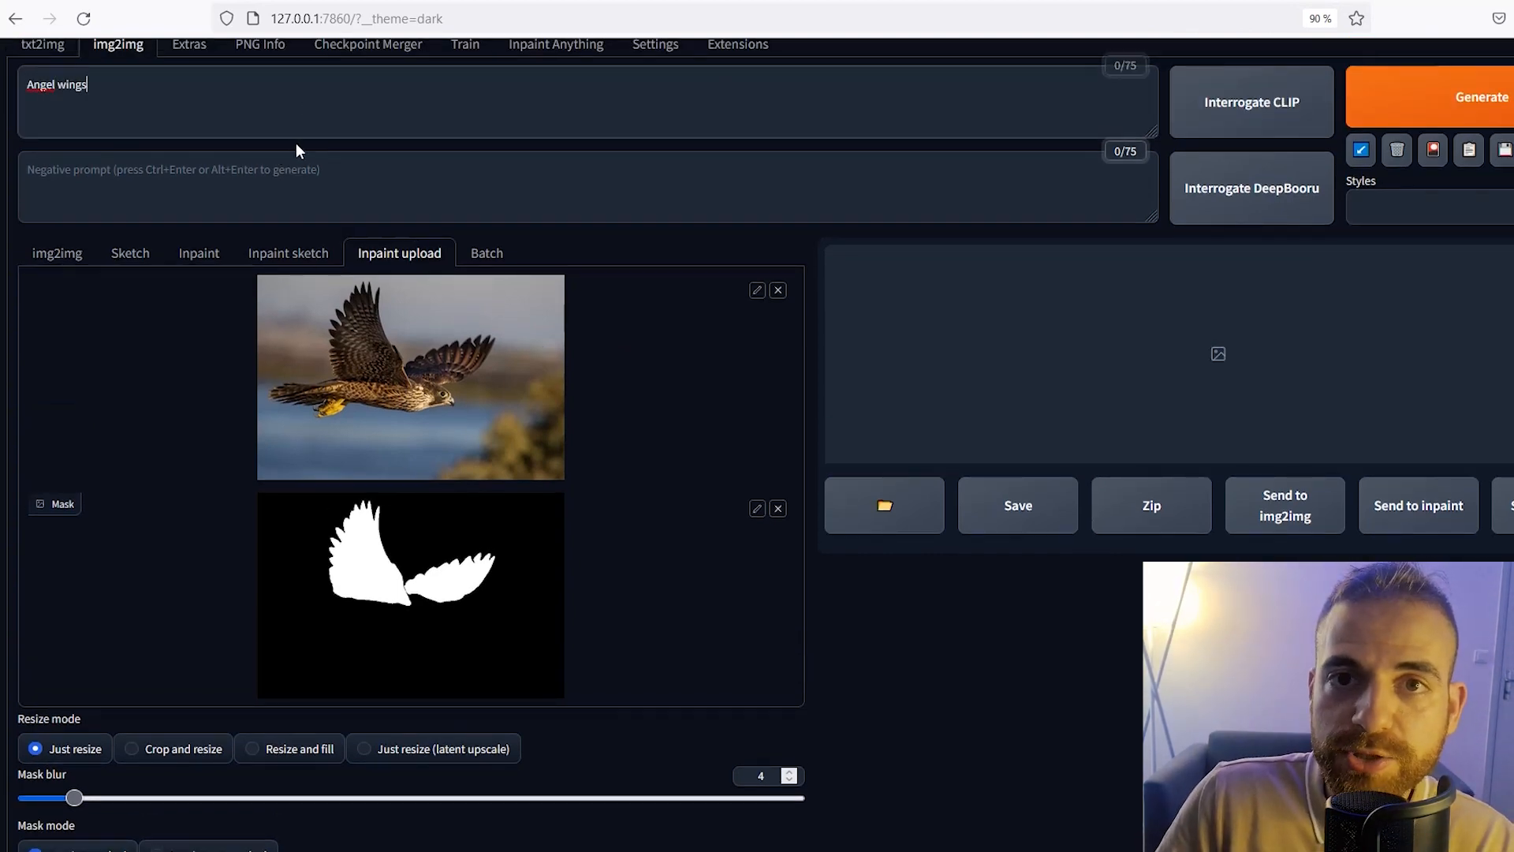
# Set the sampling method to DPM++ 2M Karras with 31 sampling steps and switch the output sizing to Resize by.
pyautogui.scroll(-3, 432, 426)
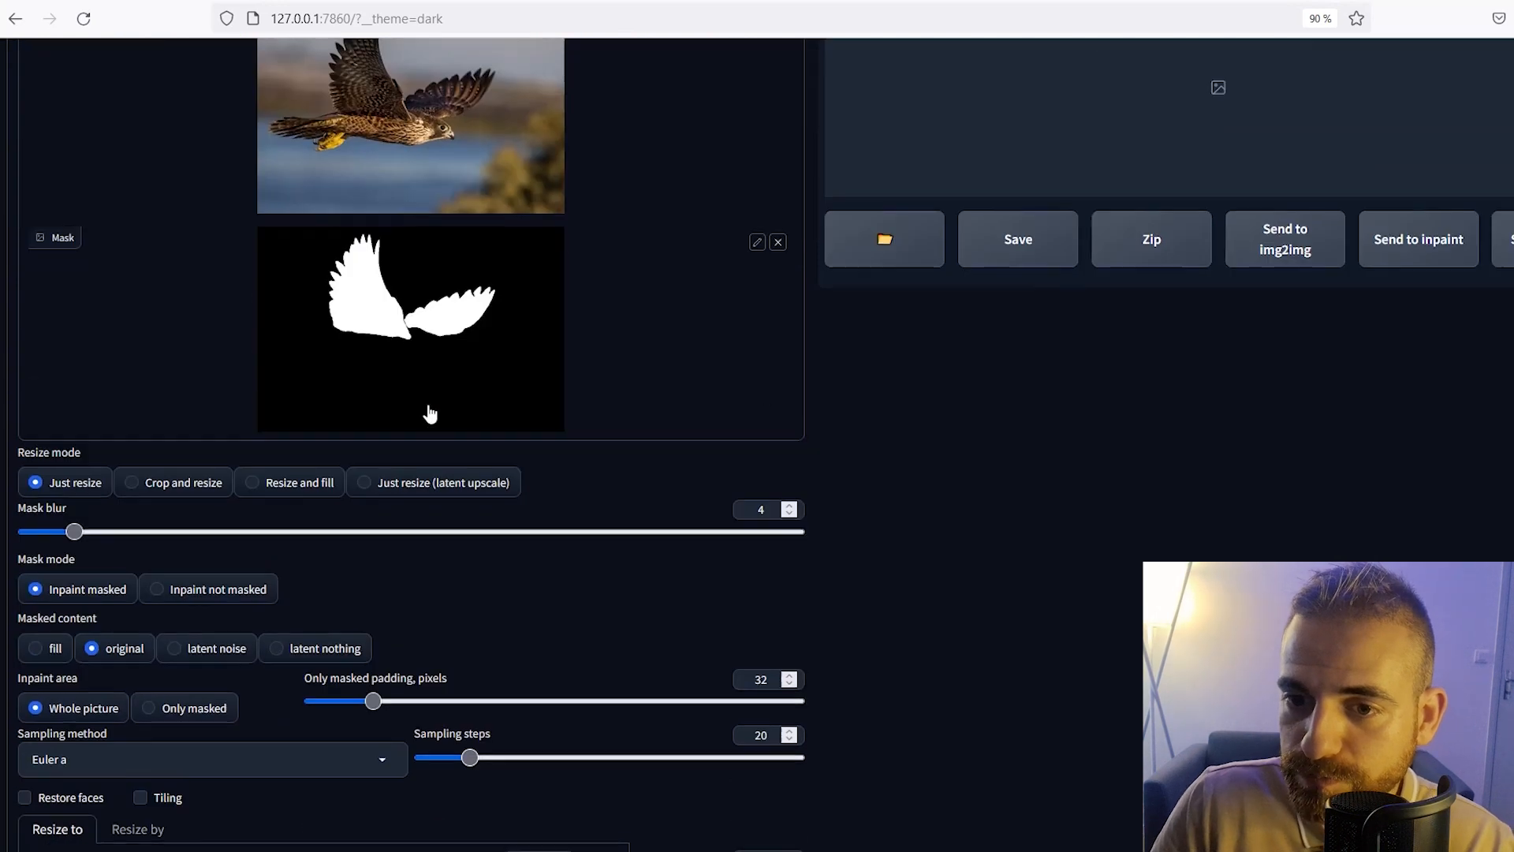
pyautogui.scroll(-4, 182, 365)
pyautogui.scroll(2, 192, 531)
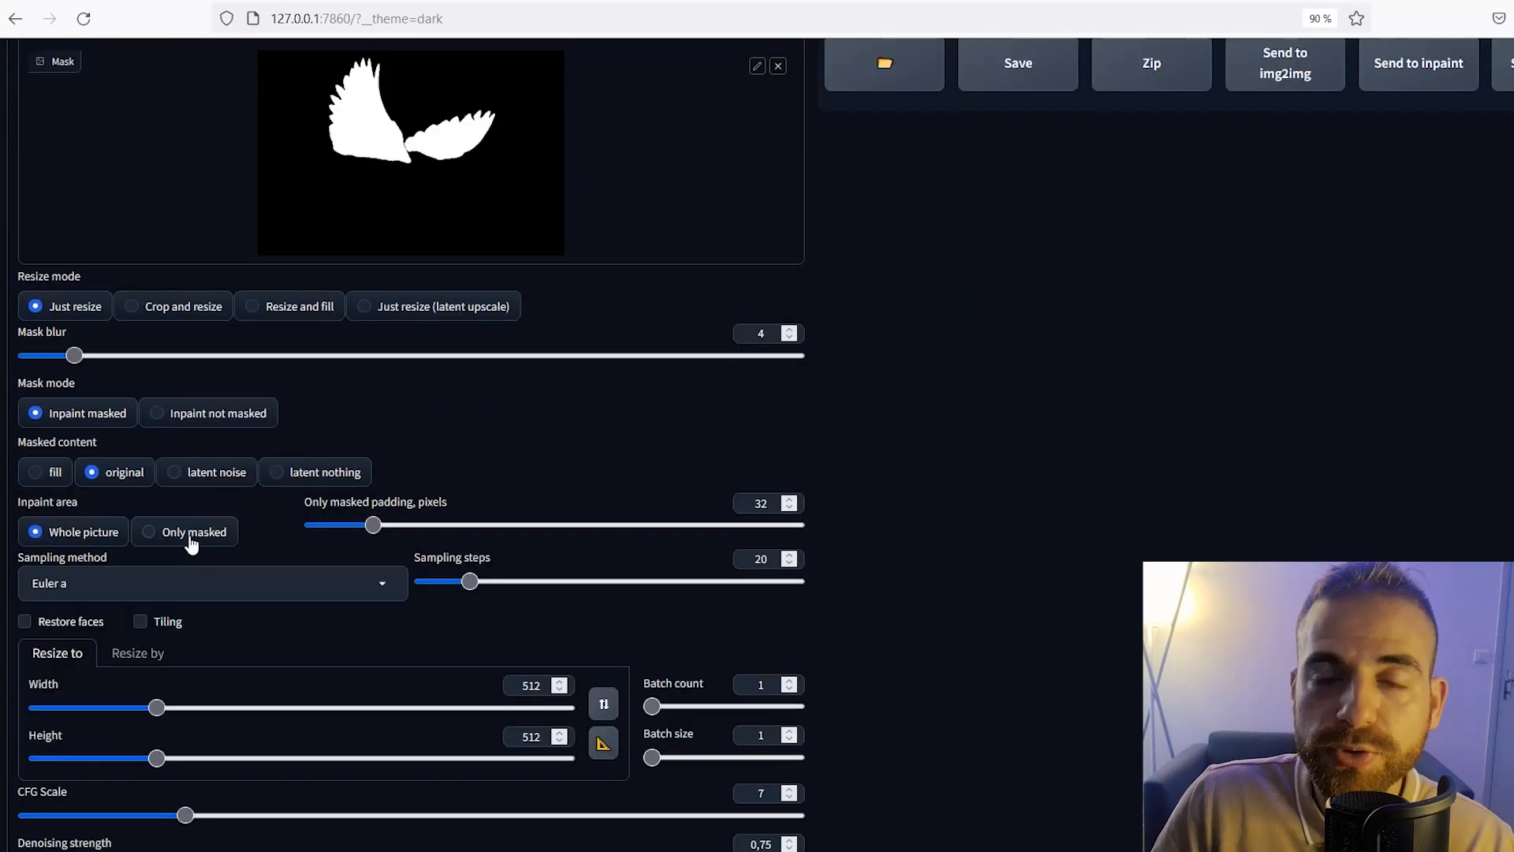
pyautogui.click(402, 571)
pyautogui.click(111, 513)
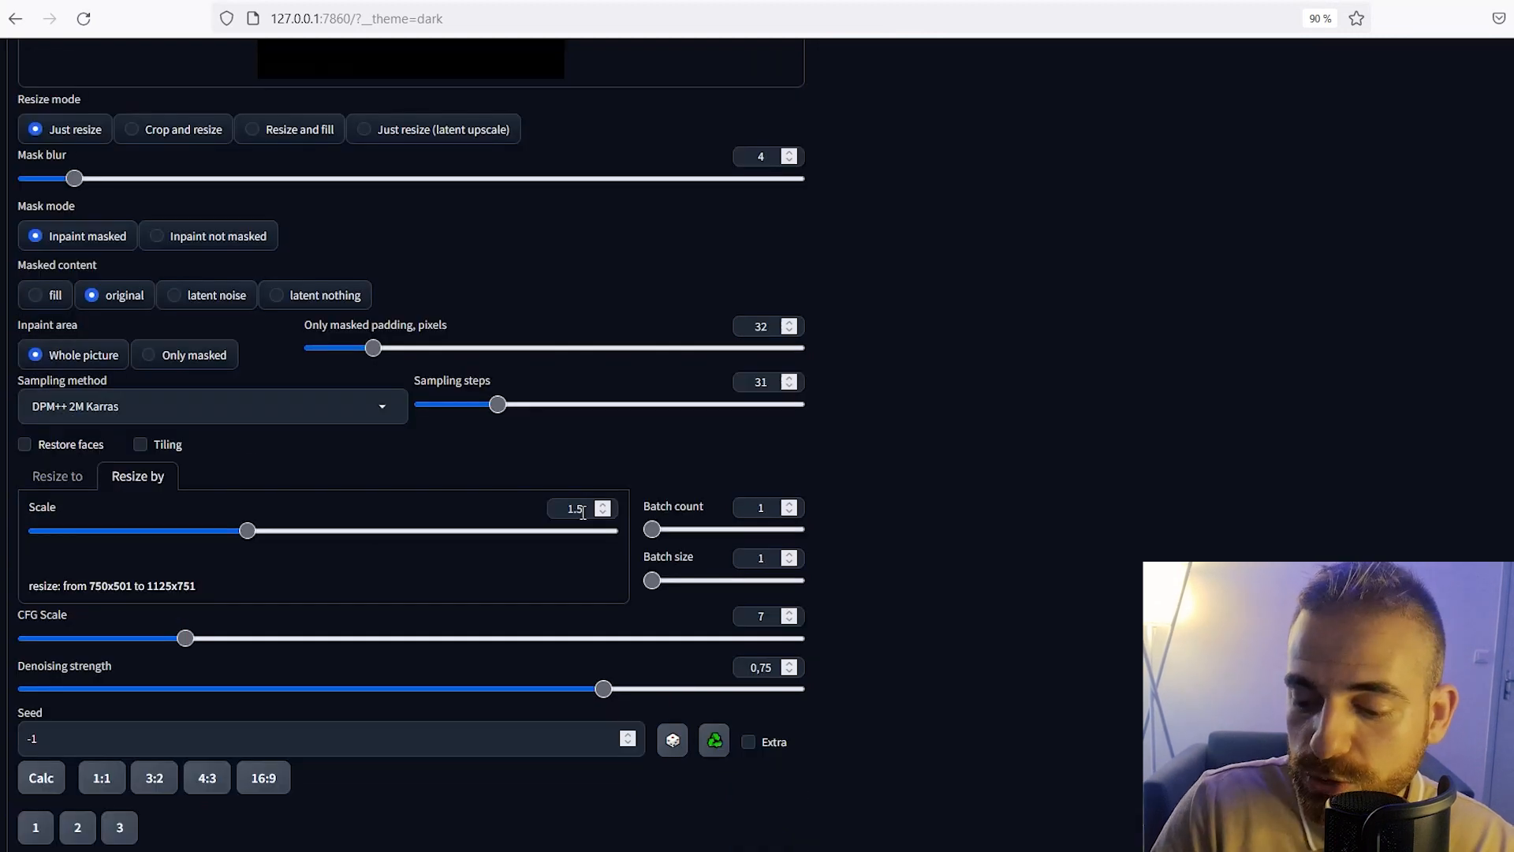
# Change the resize scale to 1.4 and generate the inpainted bird images.
pyautogui.click(582, 508)
pyautogui.press('BackSpace')
pyautogui.write('4')
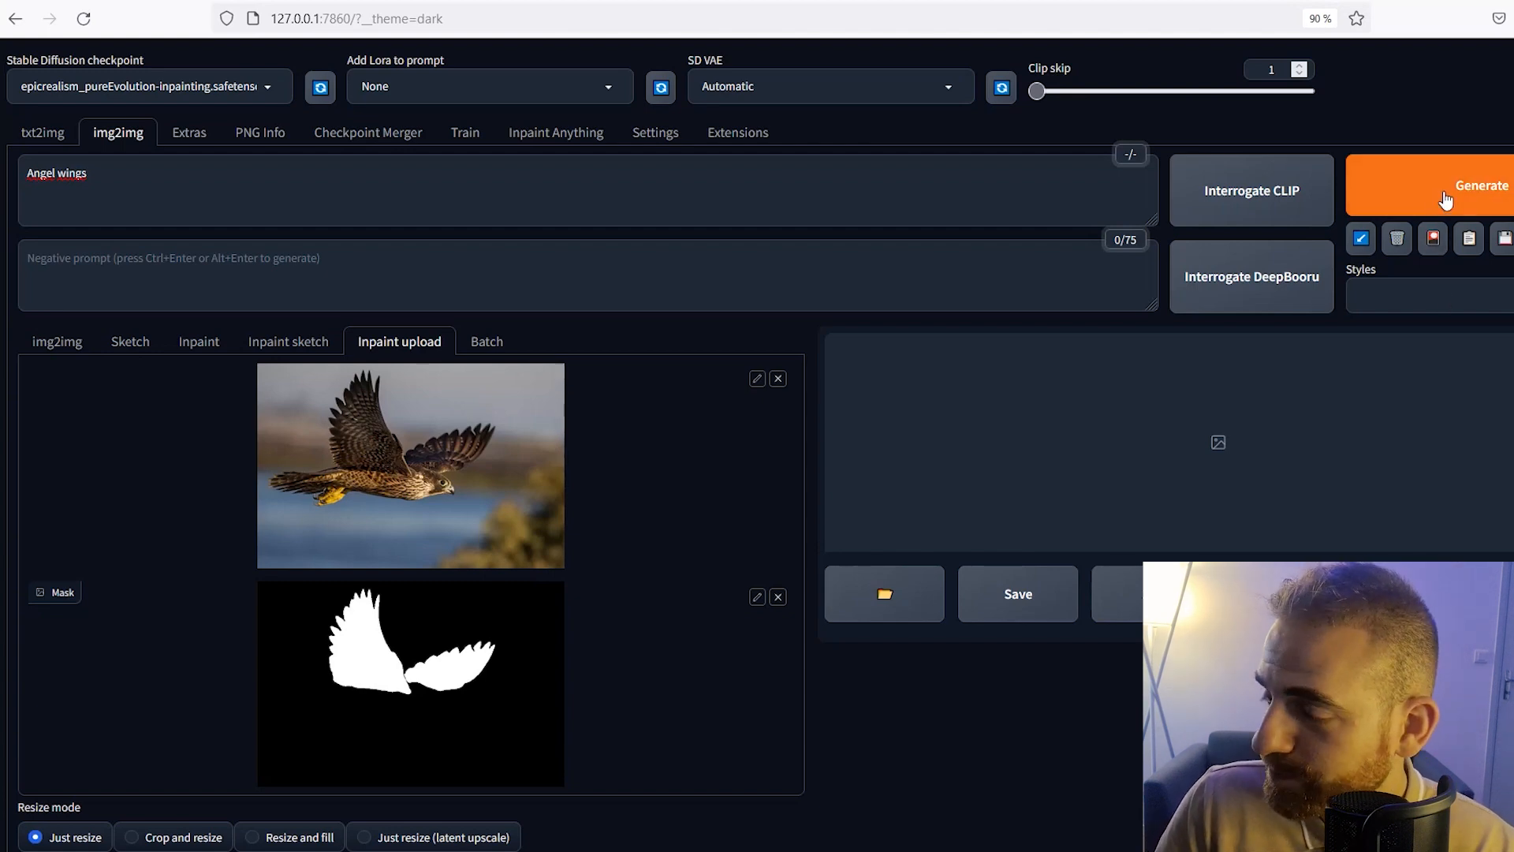
pyautogui.click(1444, 200)
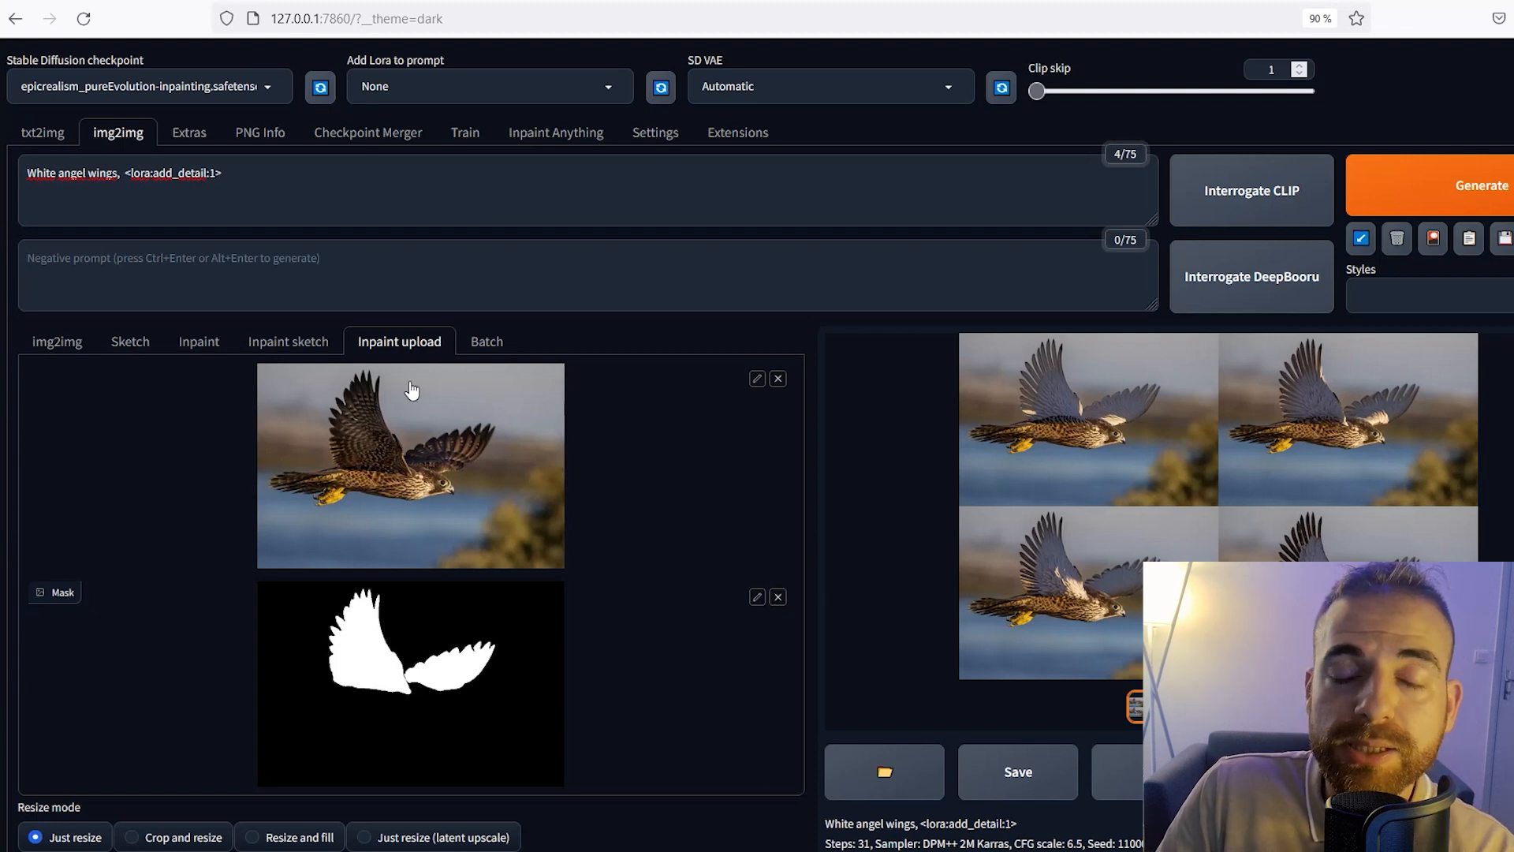
# Compare the generated wing variations with the original bird photo and mask, and look back at the bird's segmentation in Inpaint Anything.
pyautogui.scroll(-1, 497, 399)
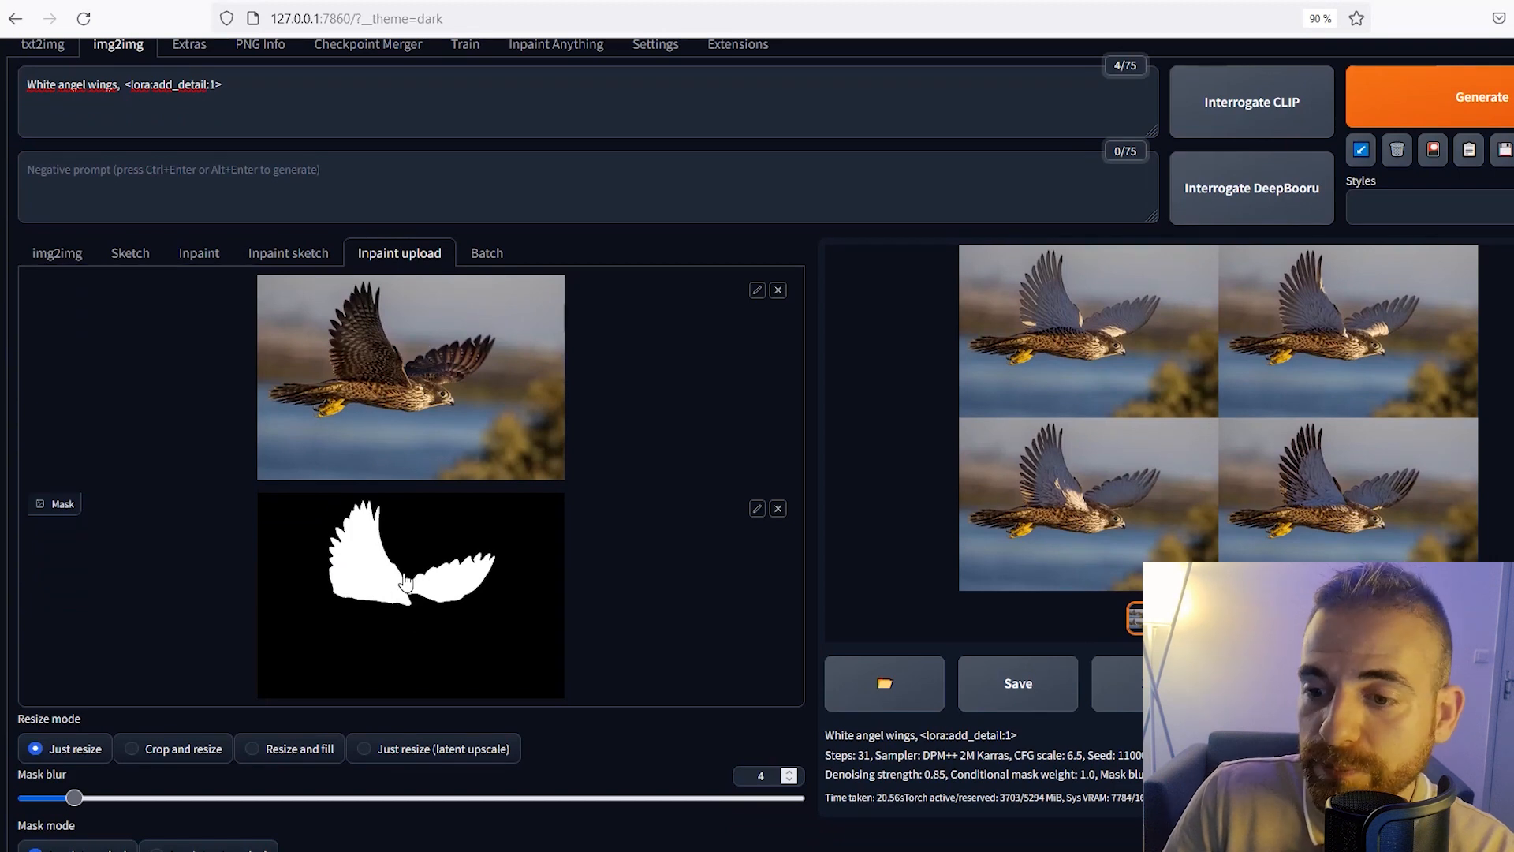
pyautogui.scroll(-1, 406, 575)
pyautogui.scroll(1, 407, 580)
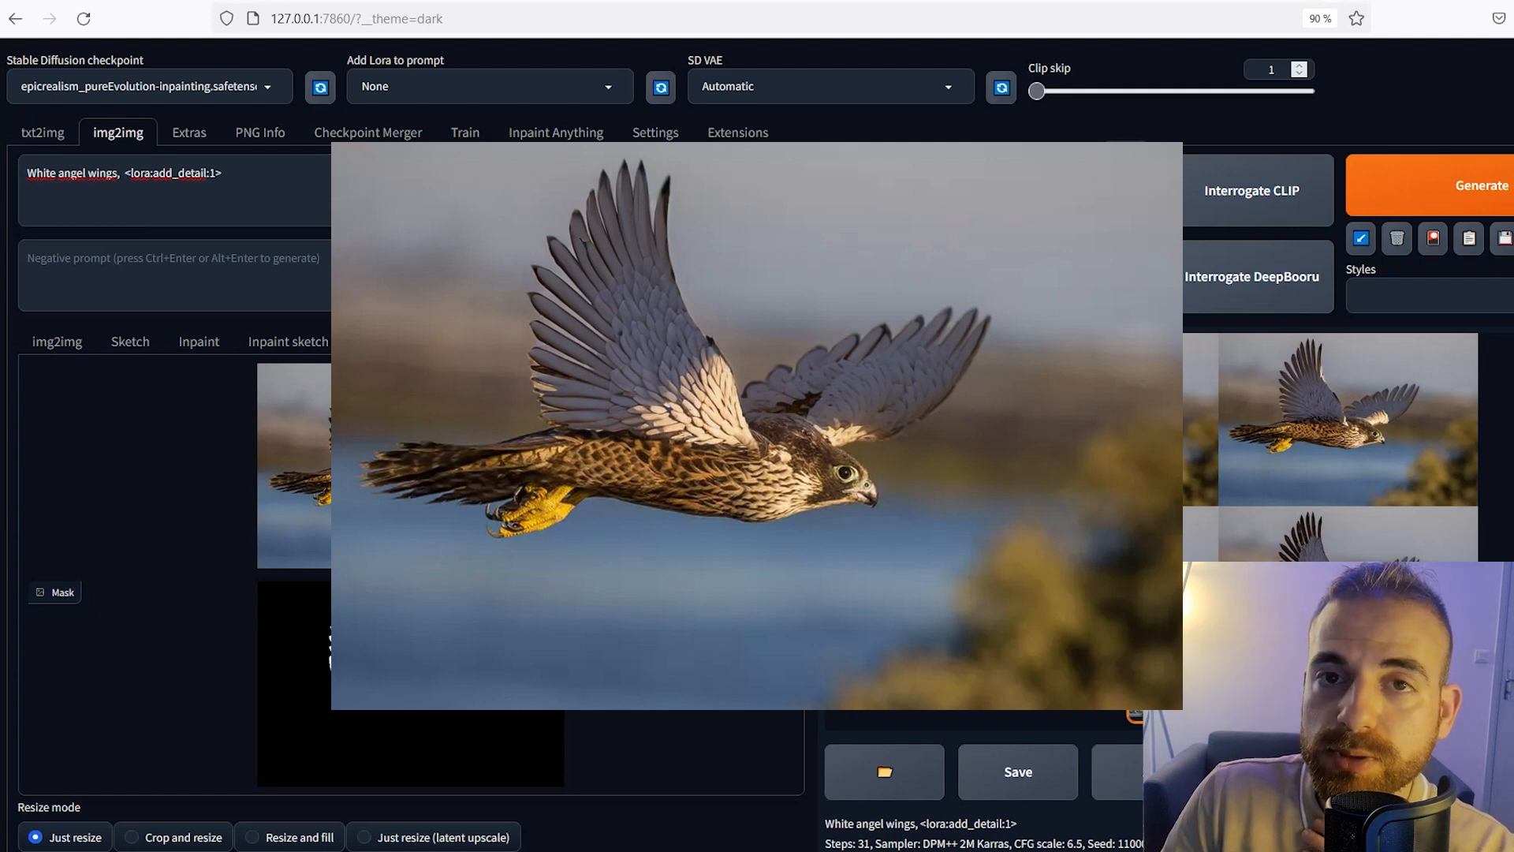
pyautogui.scroll(-2, 482, 485)
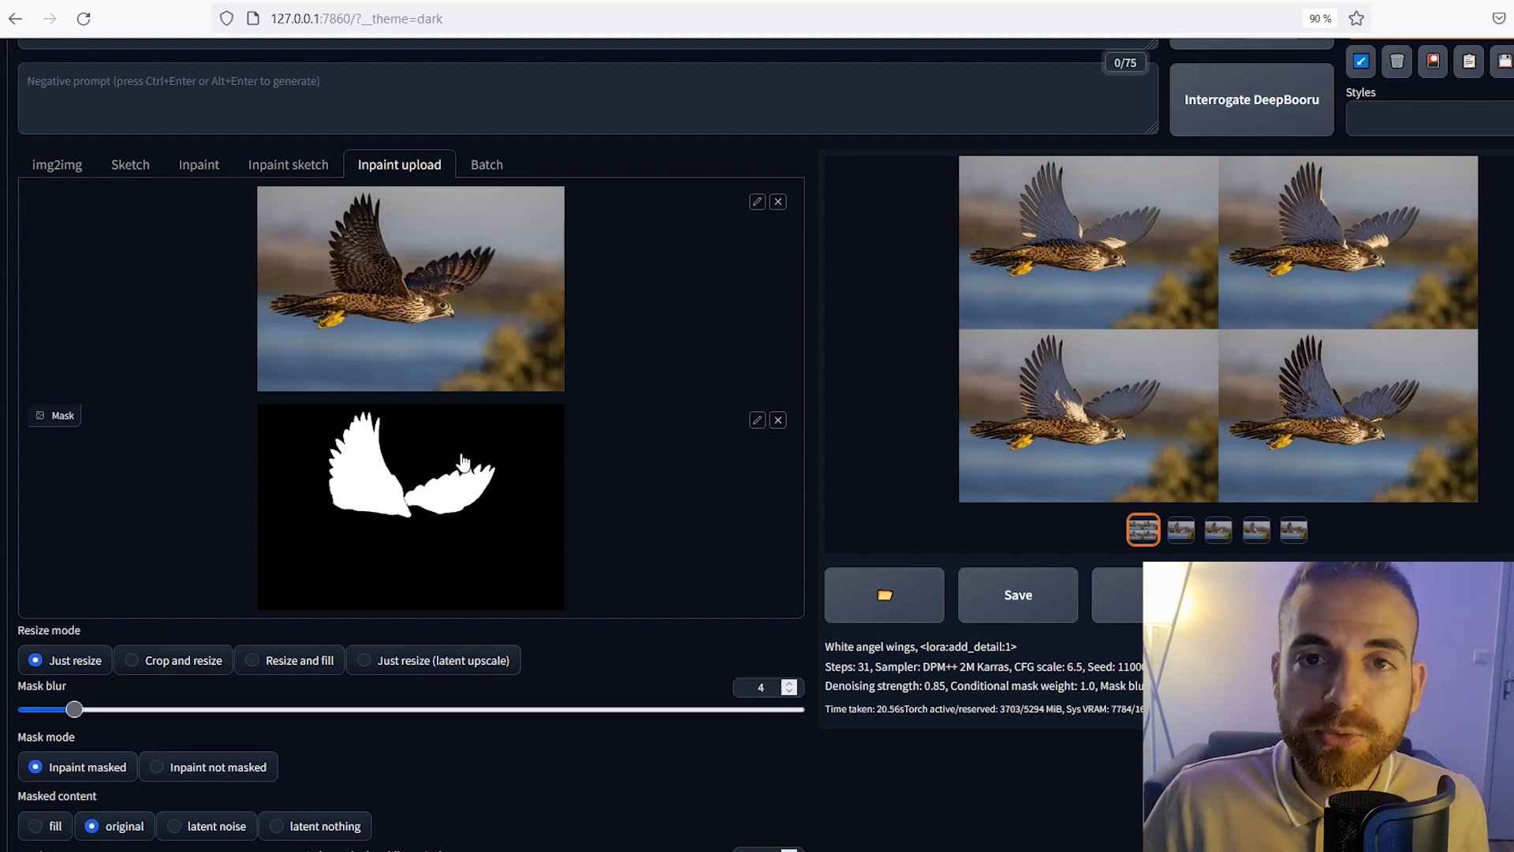
pyautogui.scroll(3, 464, 461)
pyautogui.click(540, 136)
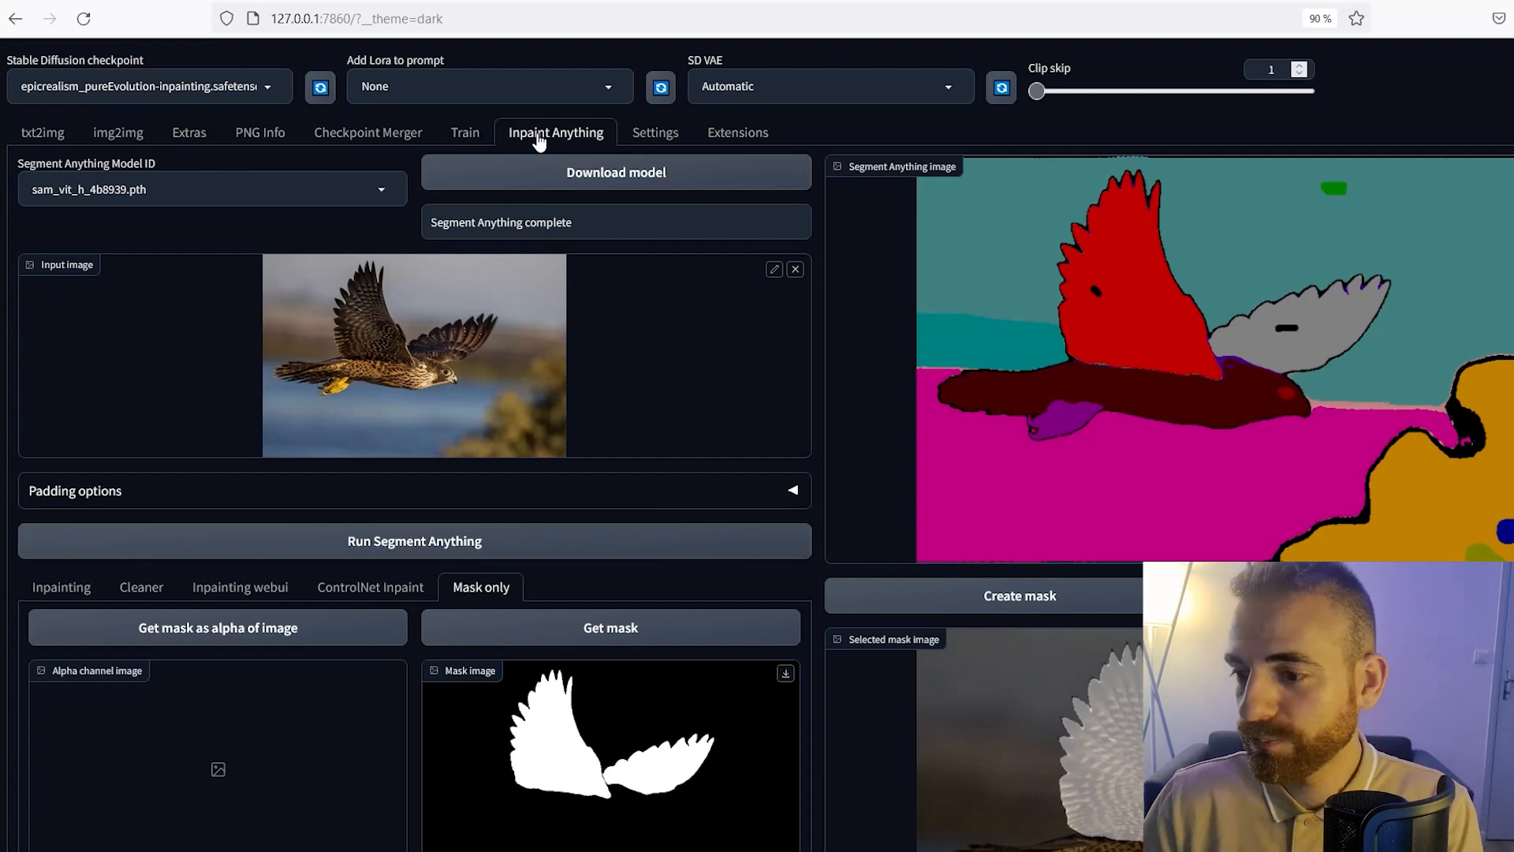
pyautogui.click(119, 130)
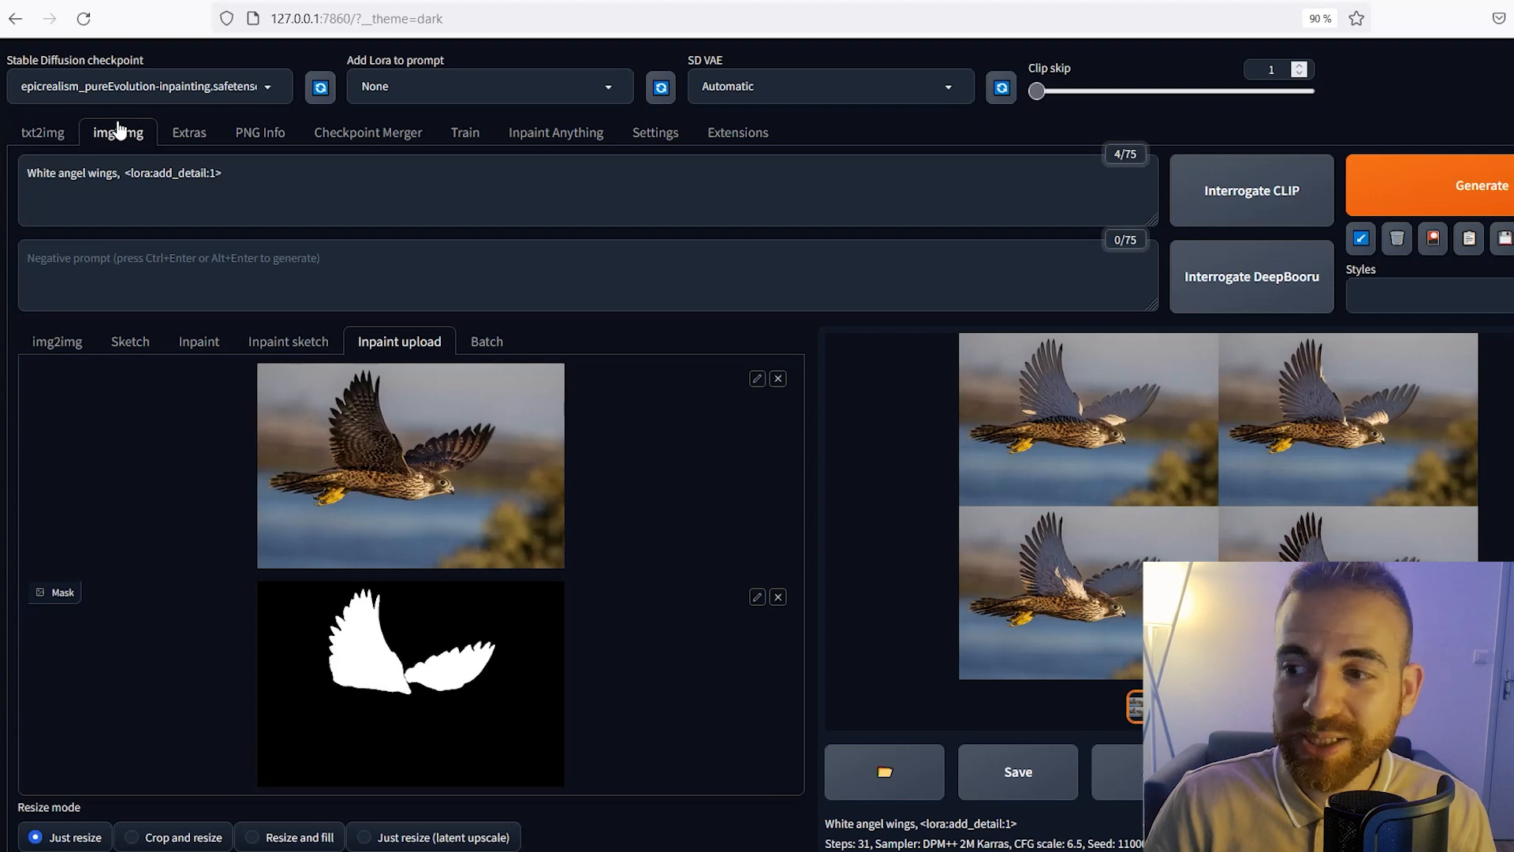